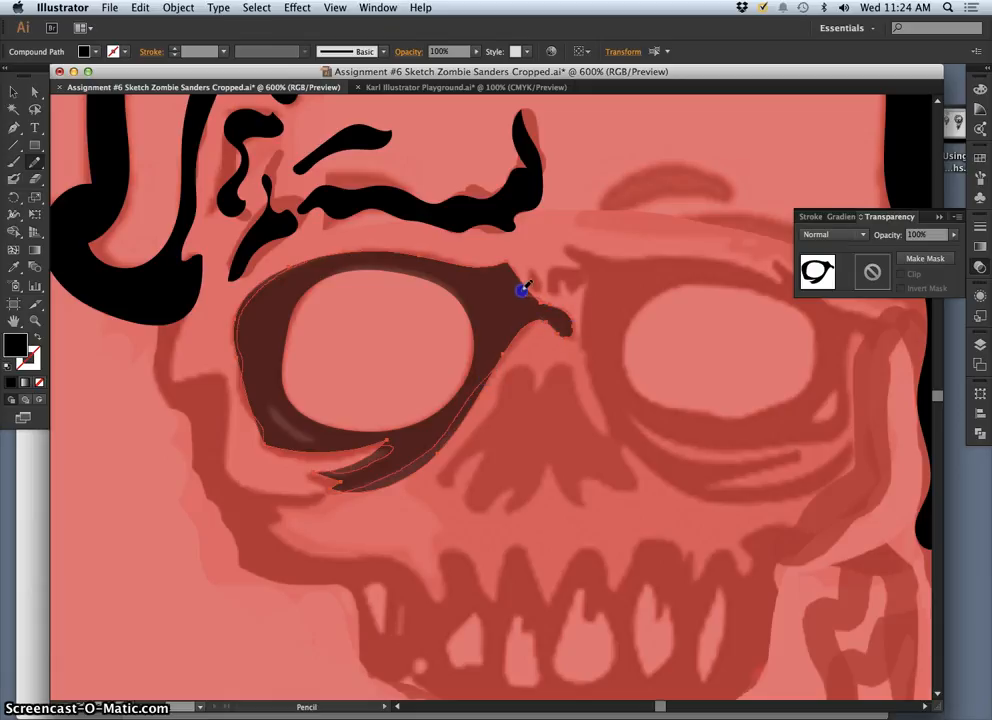
Refine the left glasses frame by redrawing its outer contour and the inner edge around the lens opening with the Pencil tool.
left_click_drag(489, 267, 430, 252)
left_click_drag(317, 257, 310, 259)
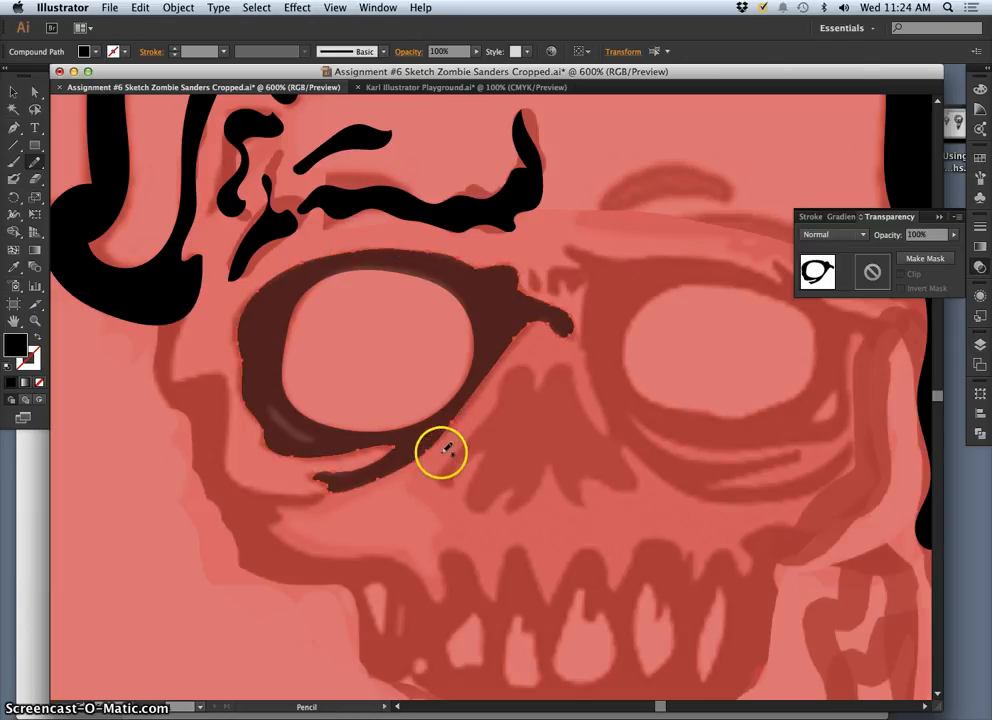
left_click(483, 309, "super")
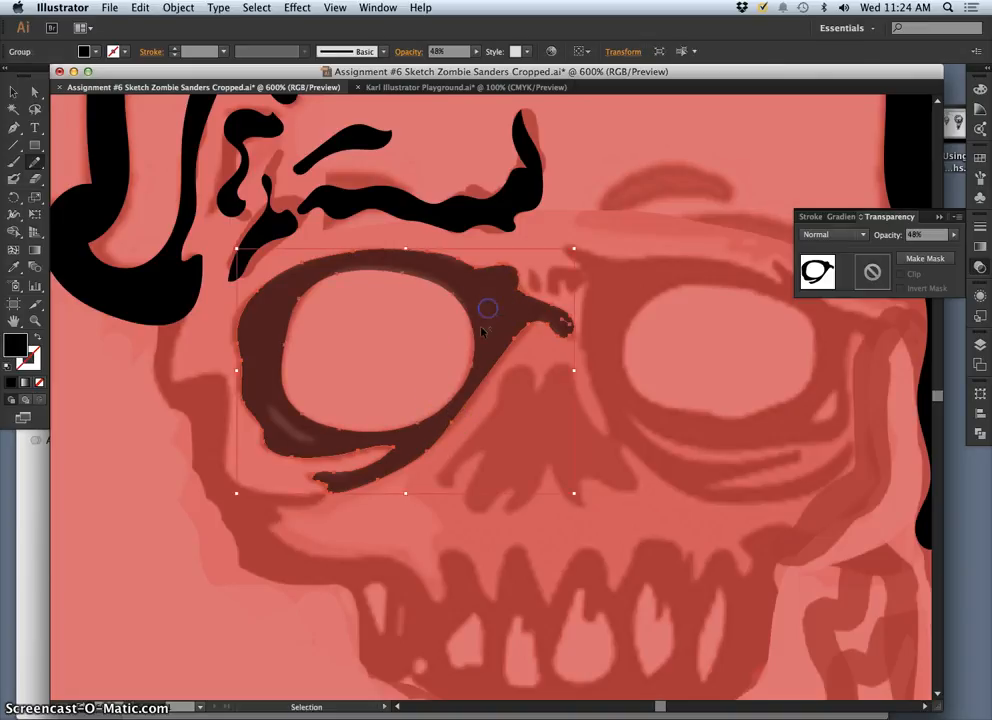
left_click(322, 281)
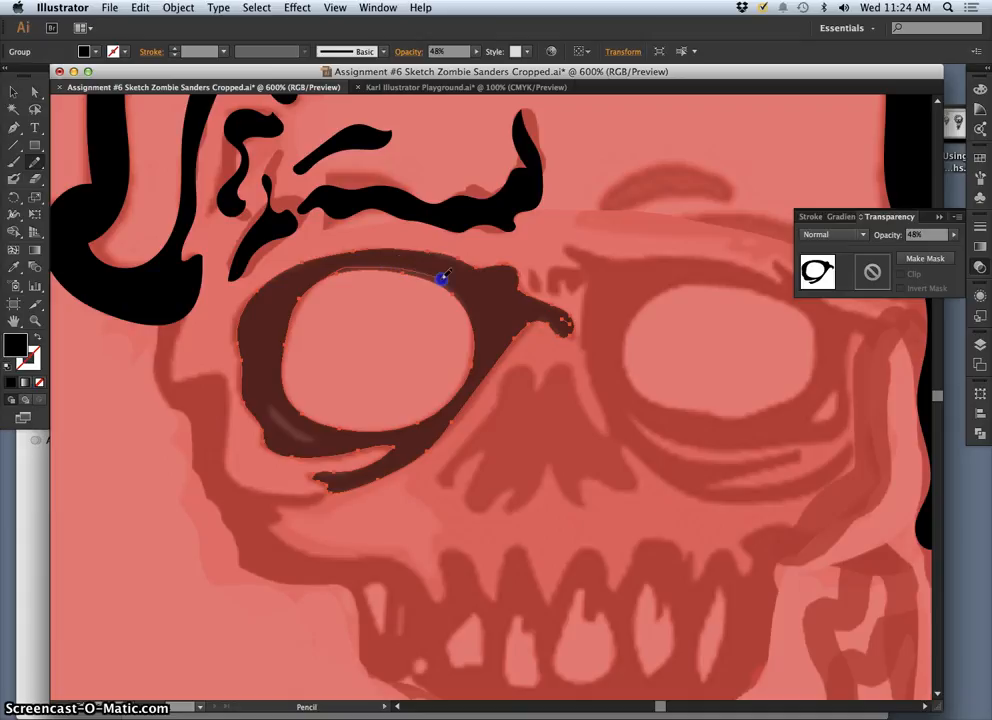
left_click_drag(466, 296, 477, 343)
left_click_drag(426, 420, 430, 417)
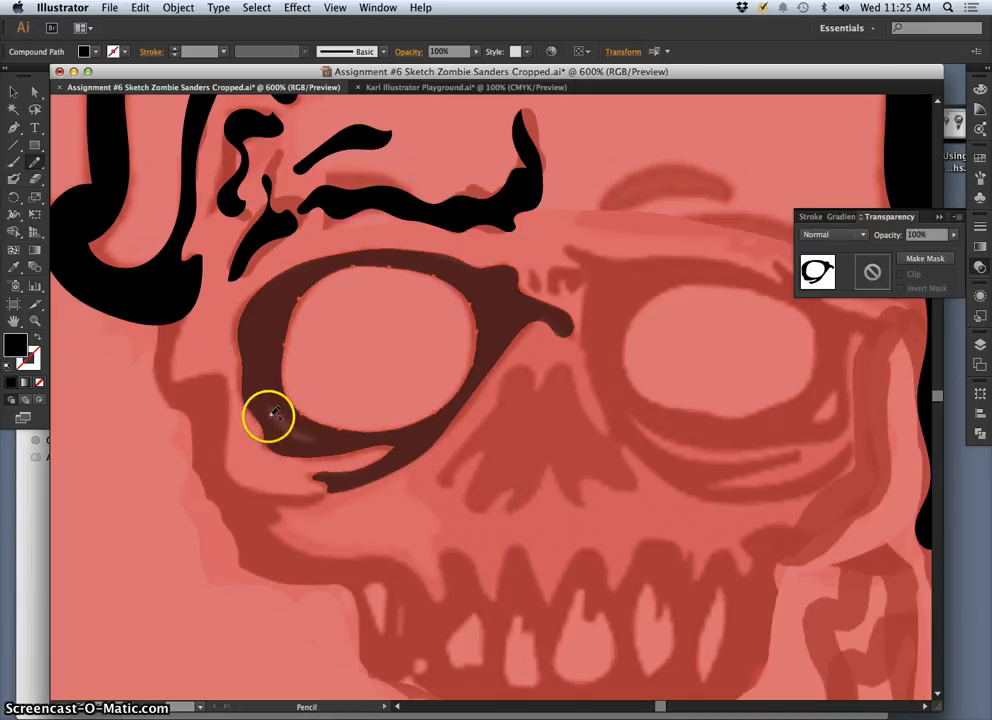
Draw a thin crescent highlight along the lower-left curve of the glasses frame with the Pencil tool and fill it white.
key("super+minus")
key("v")
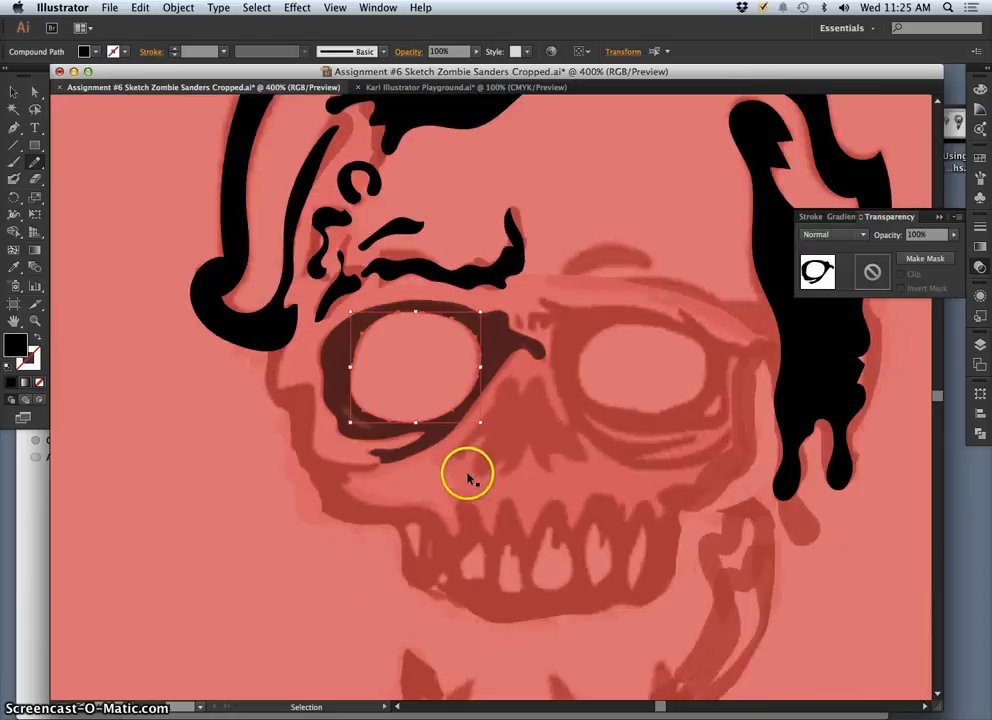
key("super+plus")
key("n")
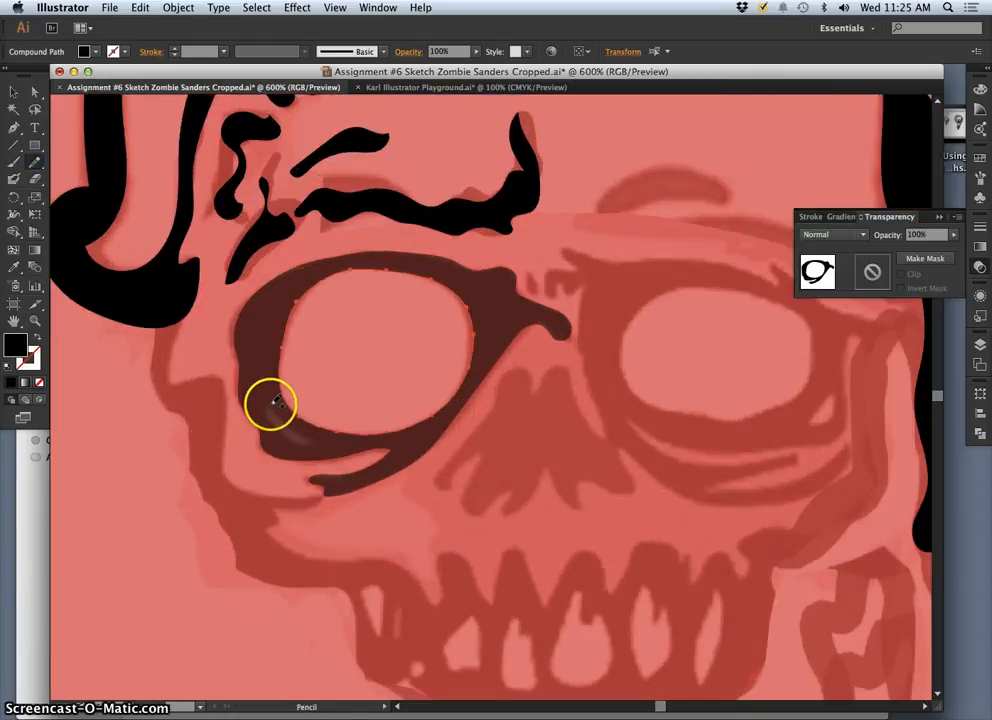
left_click_drag(264, 406, 265, 405)
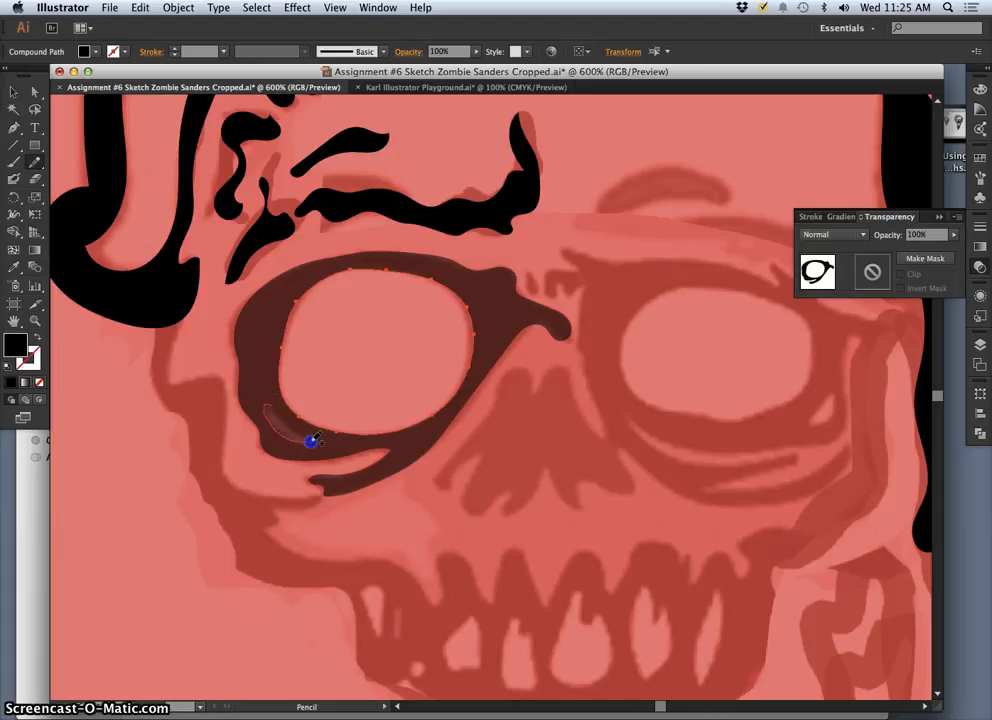
left_click_drag(312, 433, 270, 404)
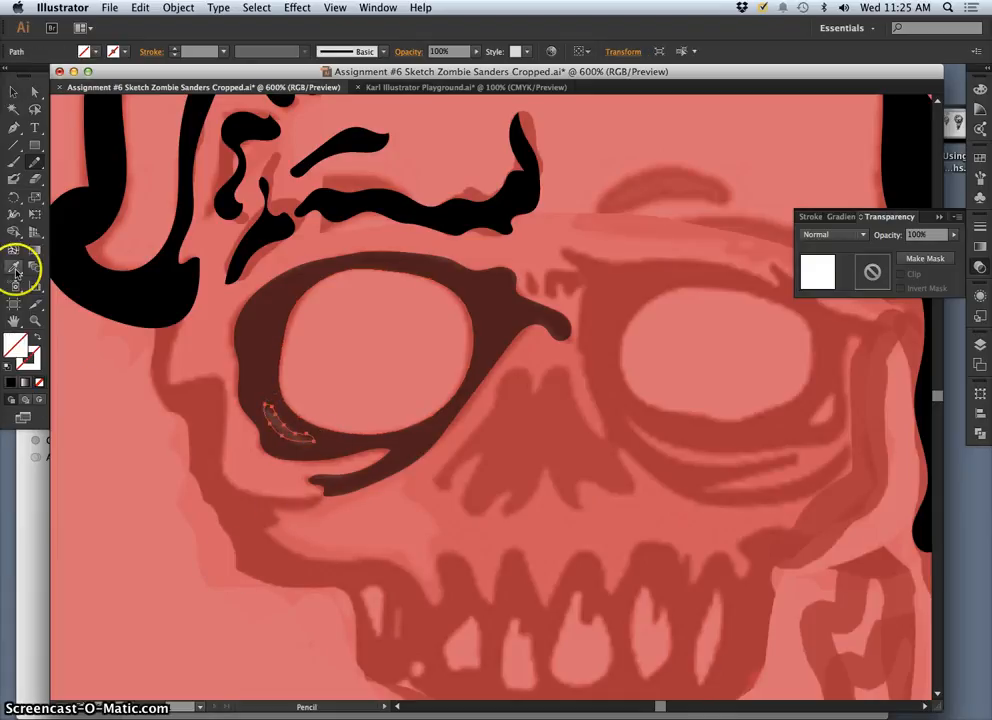
double_click(16, 343)
left_click(14, 139)
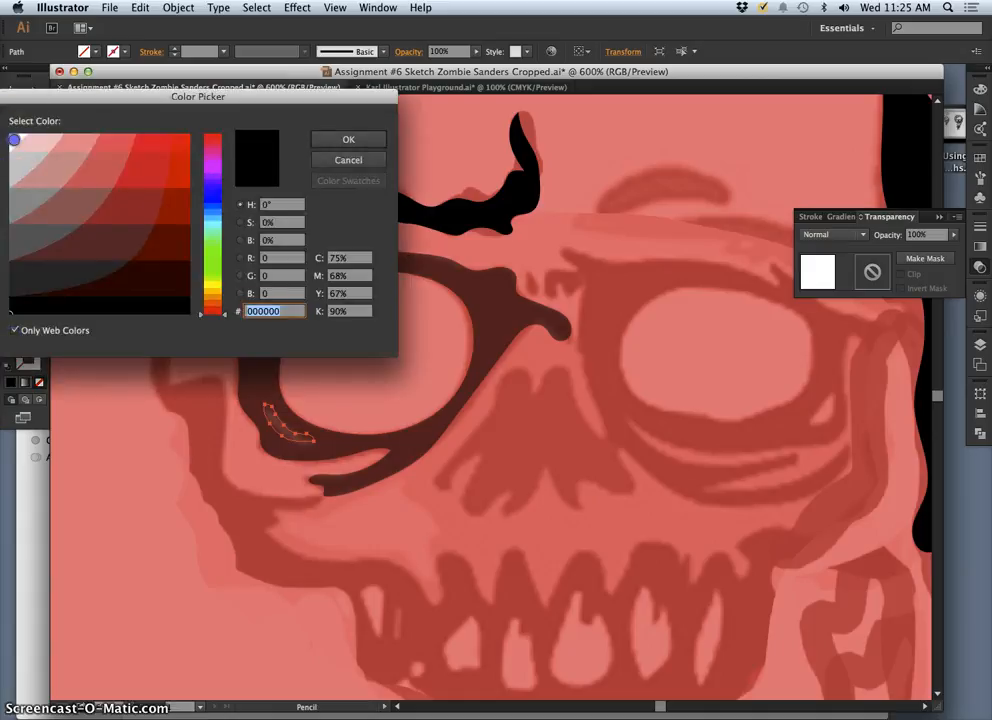
left_click(330, 139)
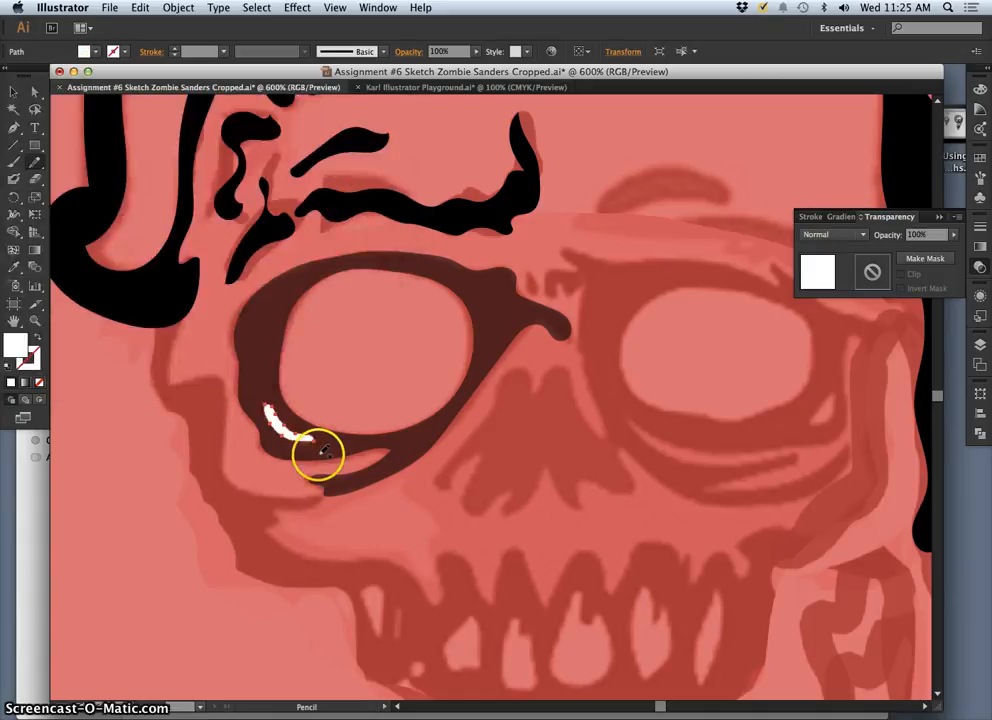
key("v")
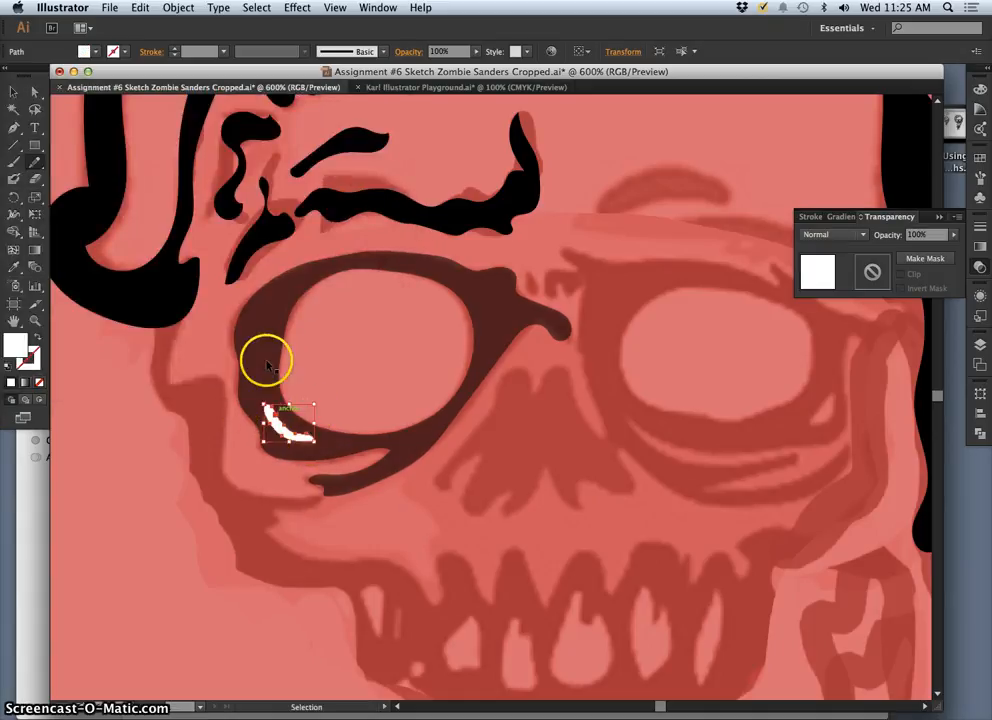
left_click(262, 327)
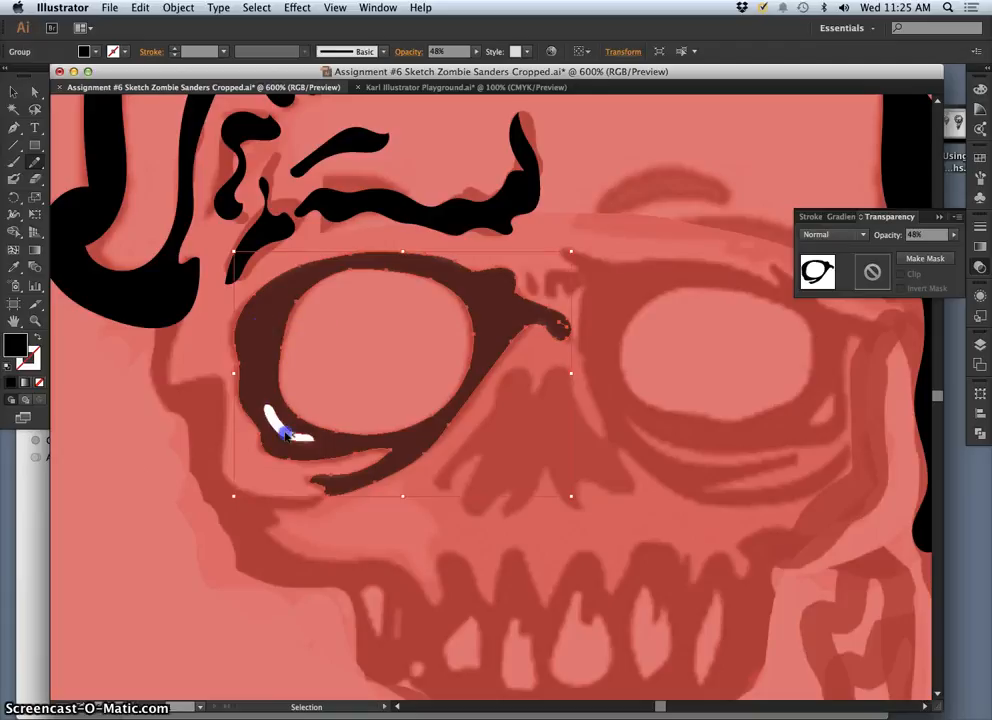
left_click(285, 433, "super")
left_click(286, 432, "super")
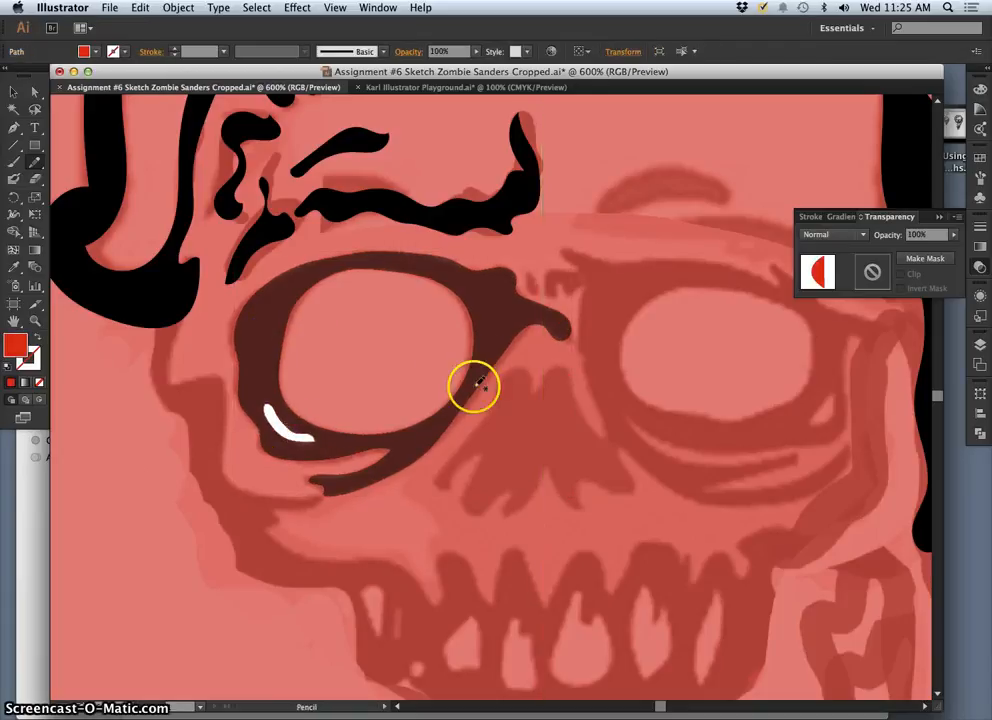
left_click(489, 348)
left_click(489, 347, "super")
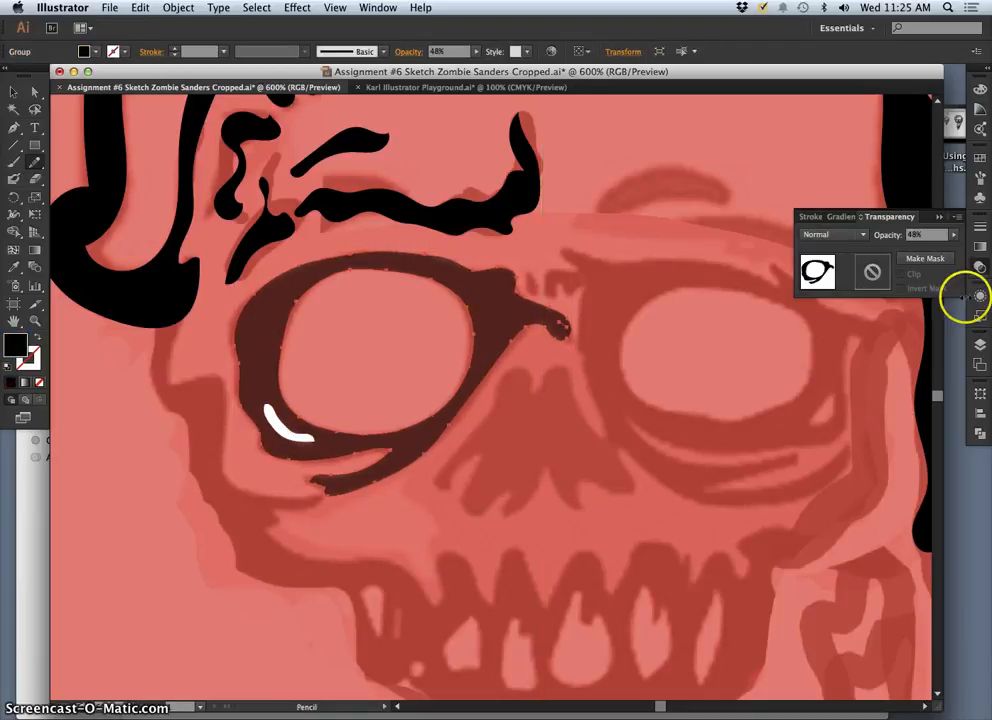
Select the white highlight path together with the glasses frame group and combine them with the Exclude shape mode.
left_click(980, 344)
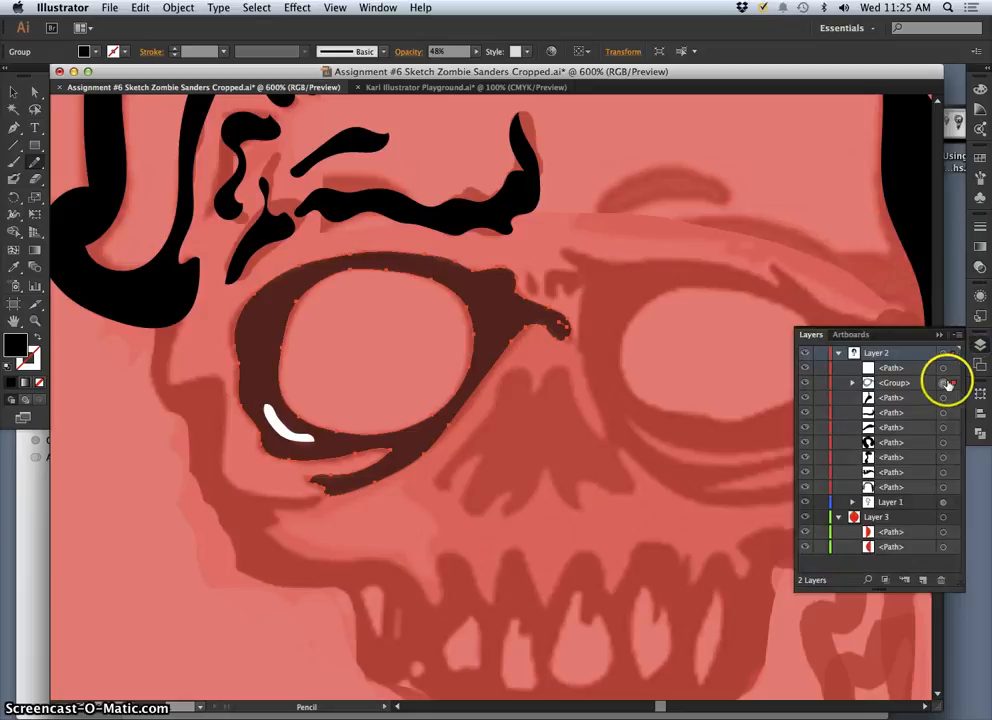
left_click(806, 383)
left_click(806, 383)
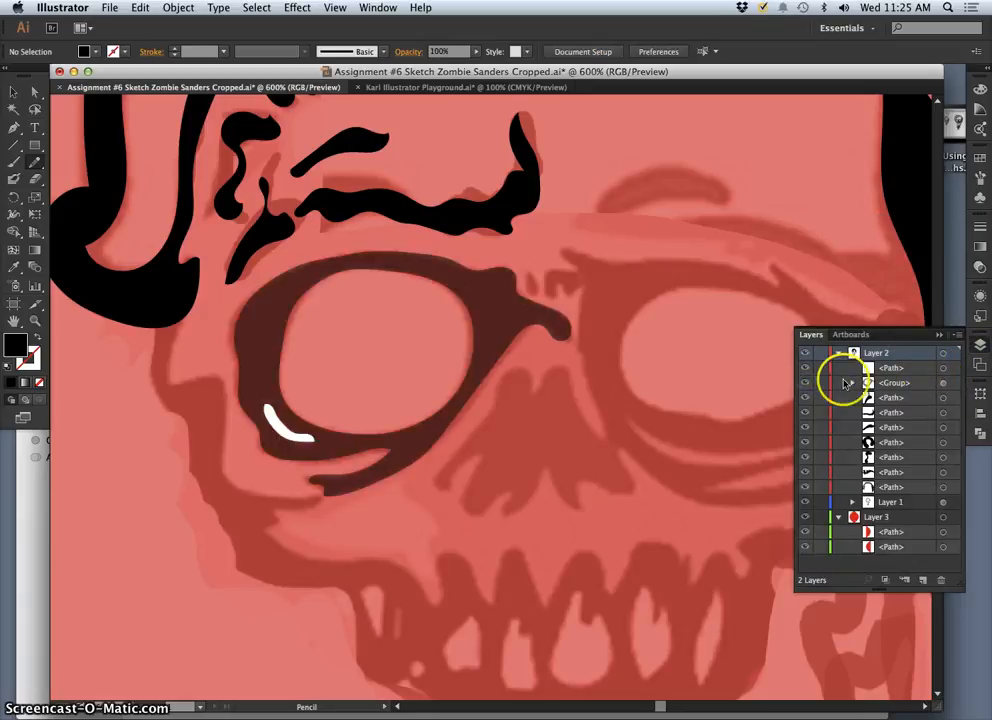
left_click(942, 368)
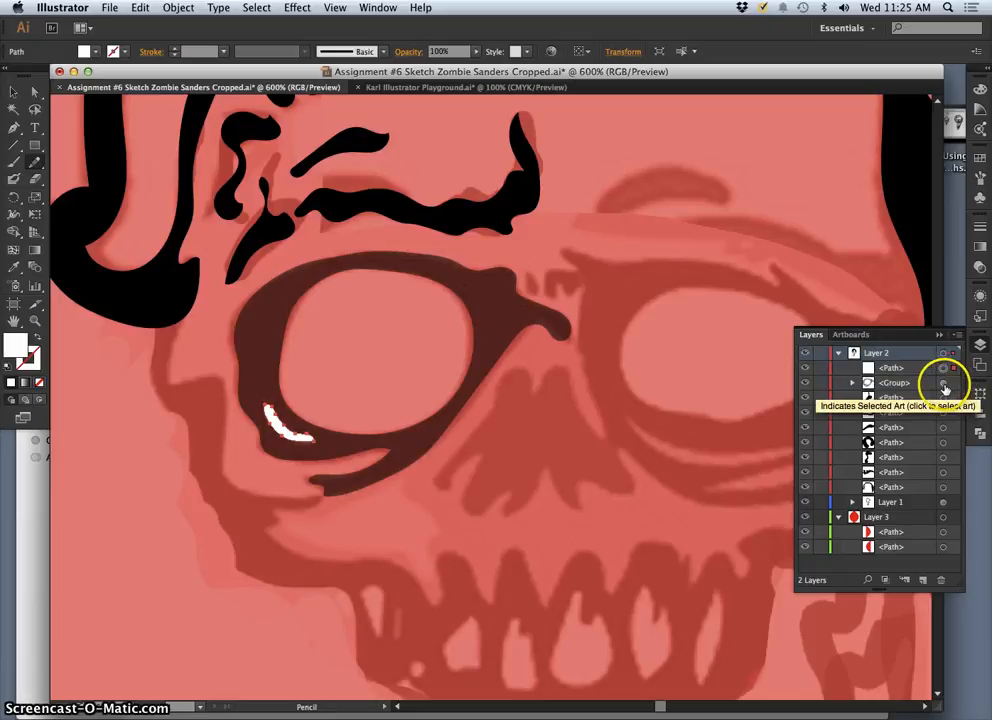
left_click(943, 384, "shift")
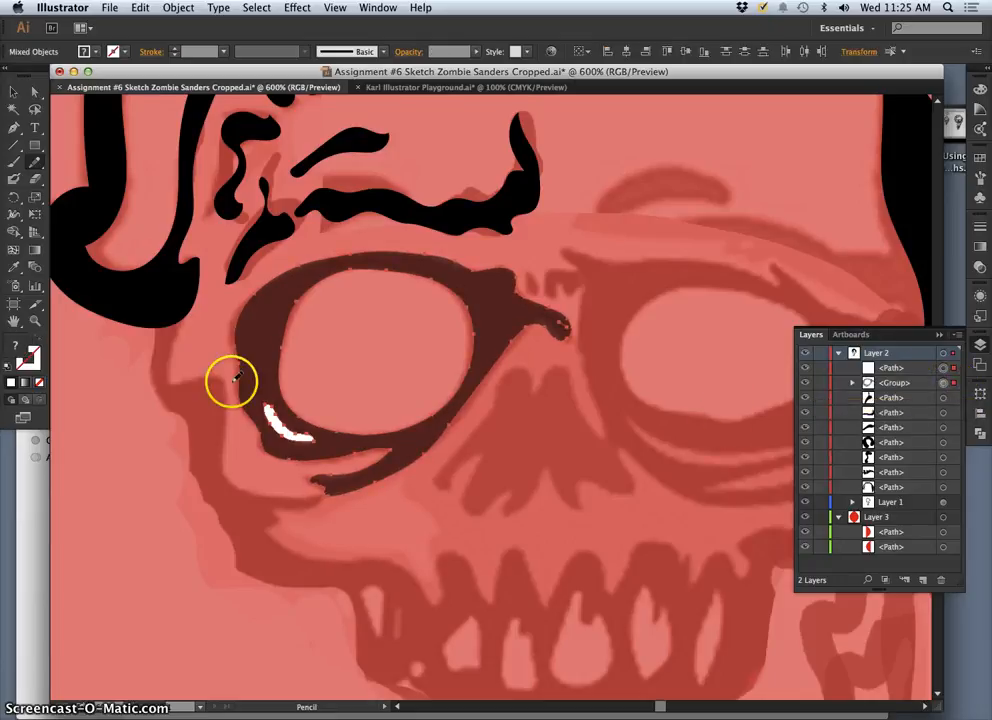
left_click(980, 433)
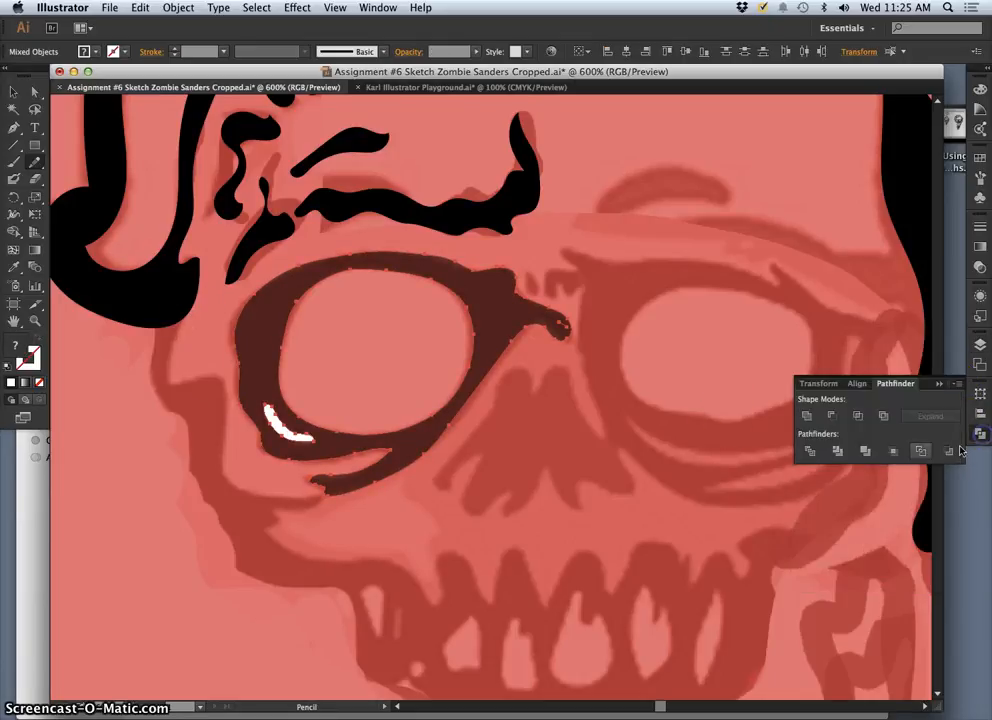
left_click(883, 415)
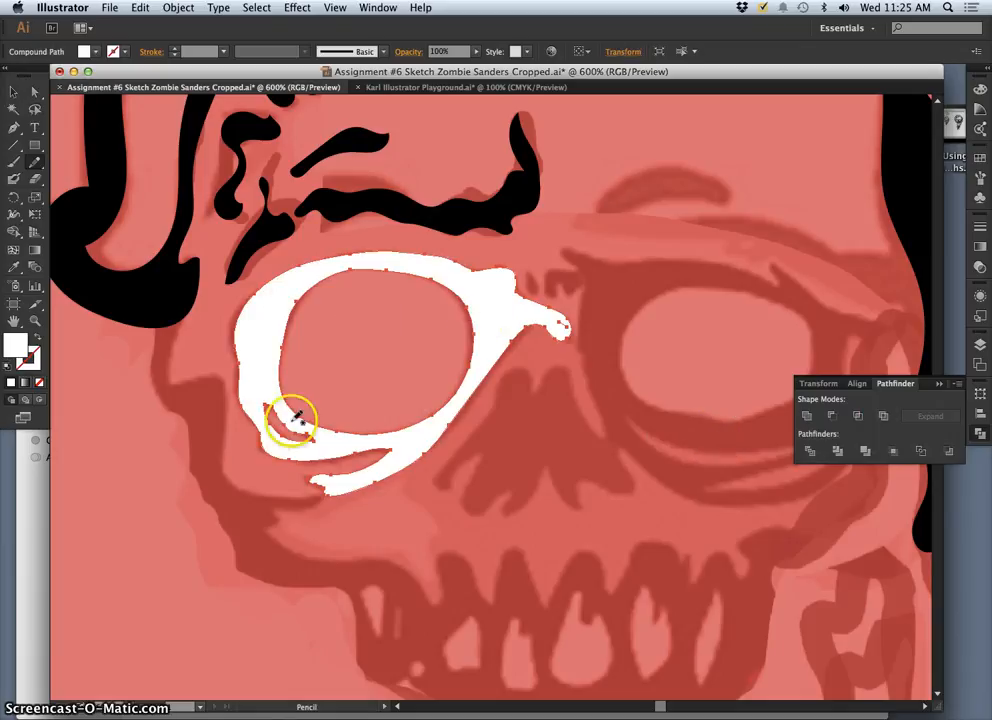
Set the combined glasses frame's fill to black (000000).
double_click(18, 348)
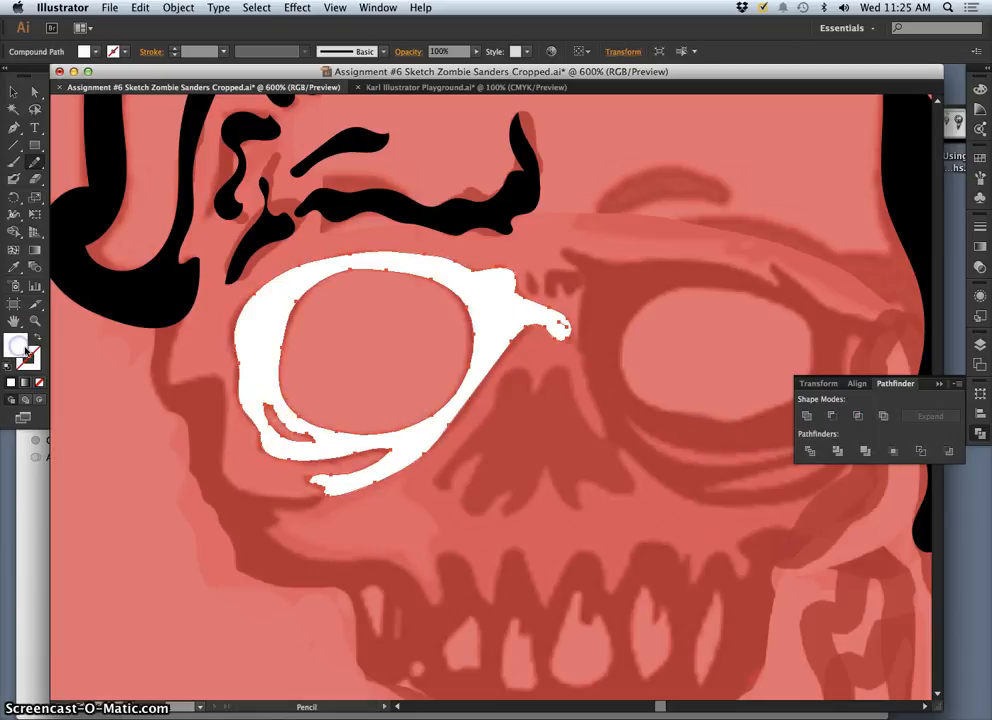
left_click(115, 306)
left_click(342, 138)
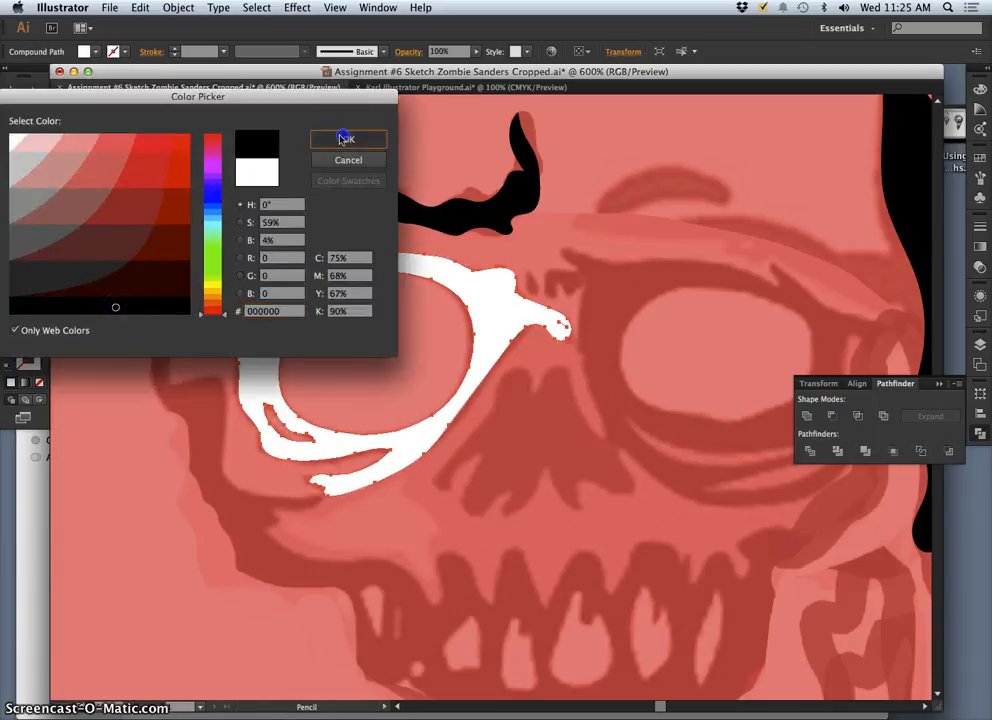
left_click(533, 422, "super")
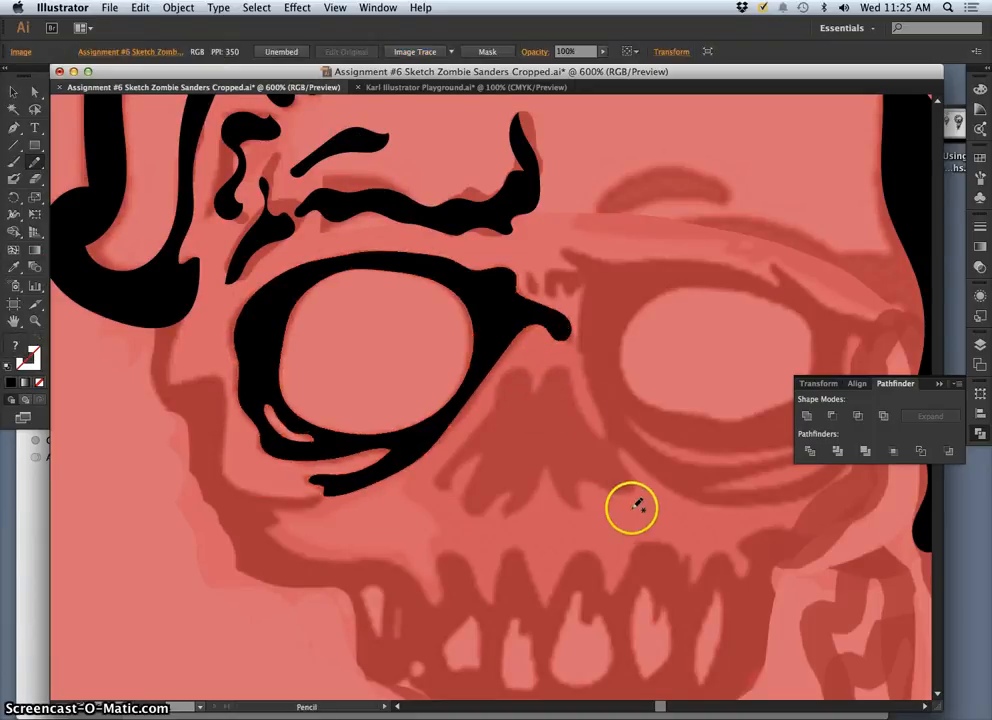
Trace one closed Pencil path around the right eye socket, cheekbone and nose cavity of the skull sketch.
key("super+minus")
key("super+minus")
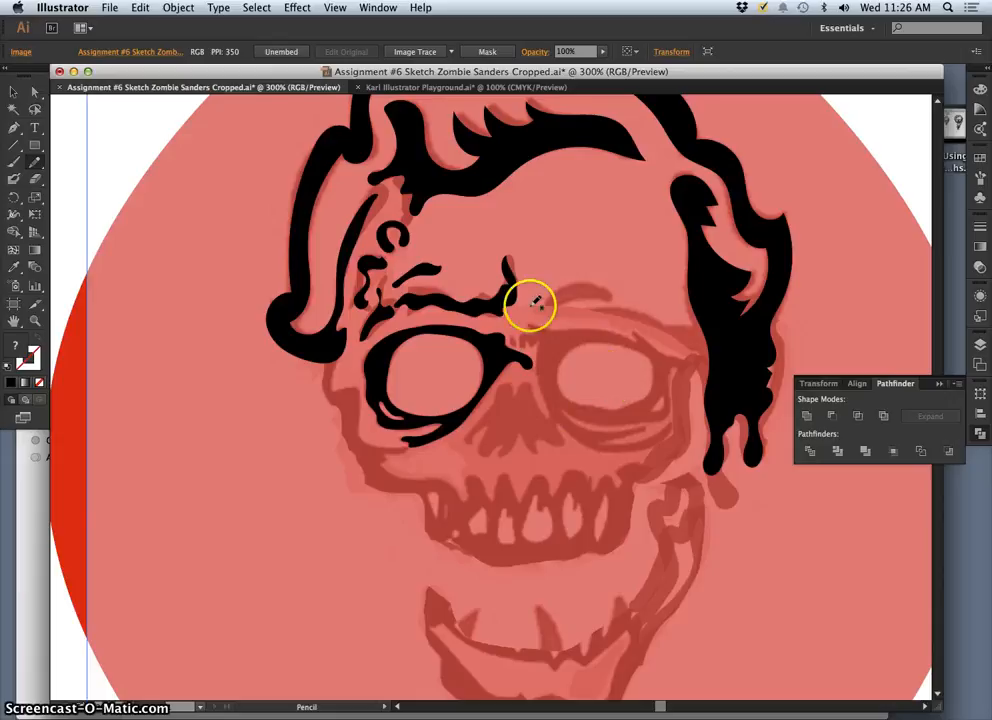
left_click_drag(534, 331, 531, 328)
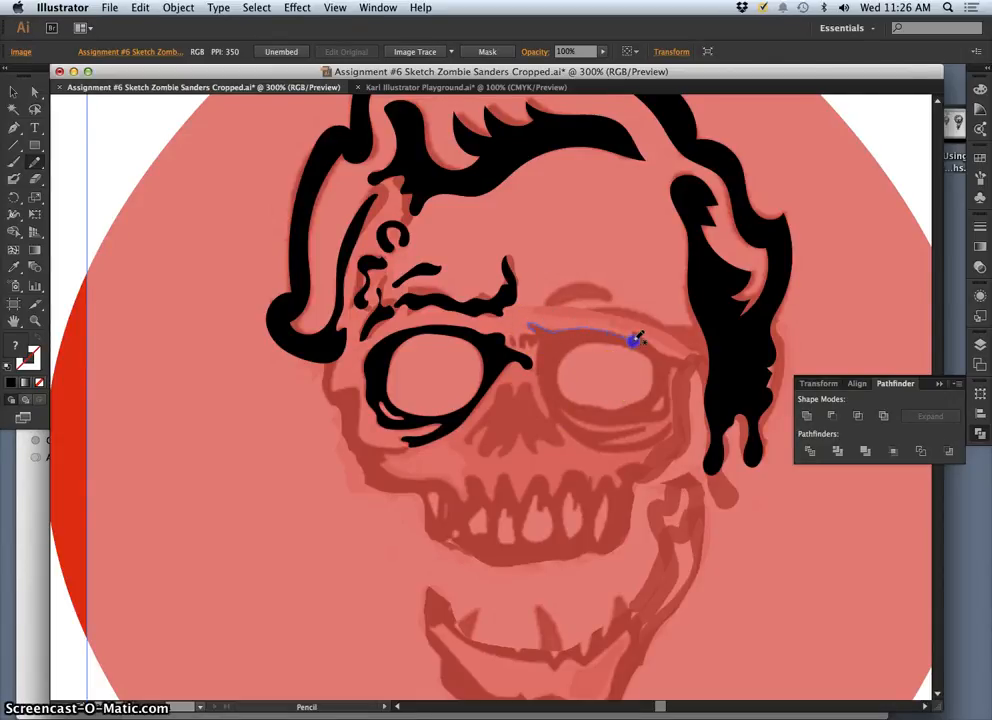
left_click_drag(664, 353, 680, 358)
left_click_drag(687, 385, 690, 428)
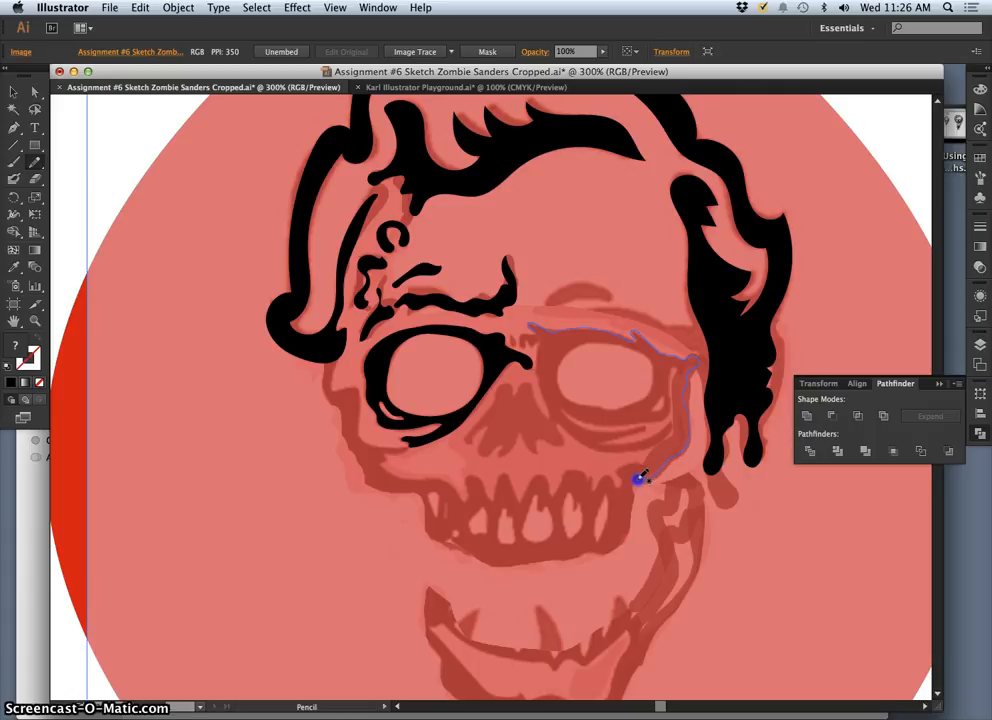
left_click_drag(622, 467, 648, 462)
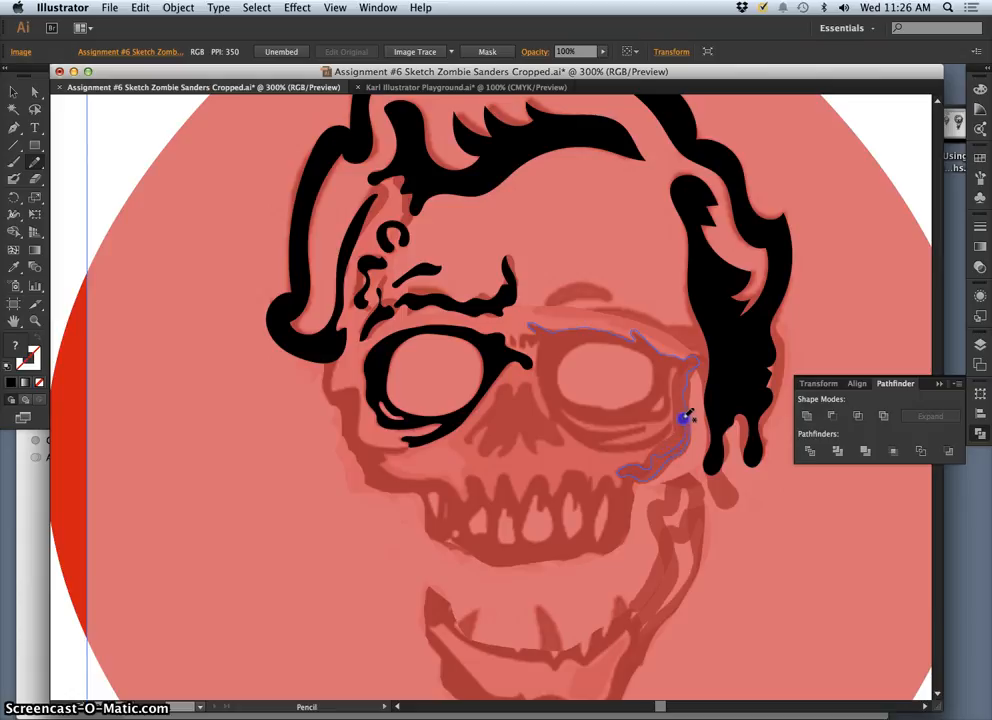
left_click_drag(680, 405, 684, 383)
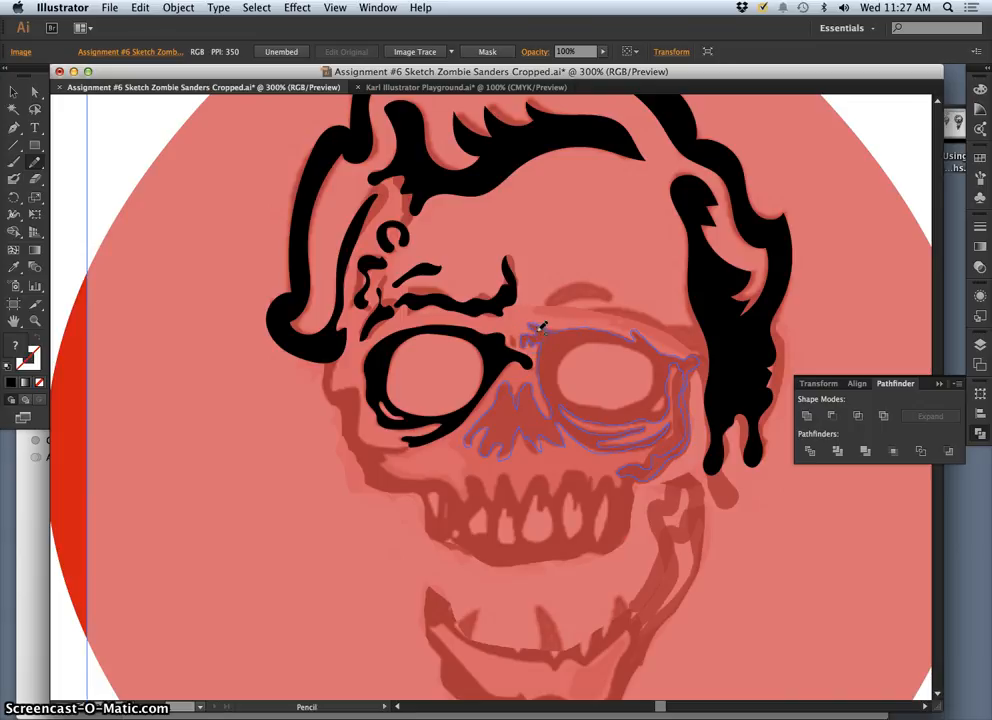
left_click_drag(537, 332, 538, 334)
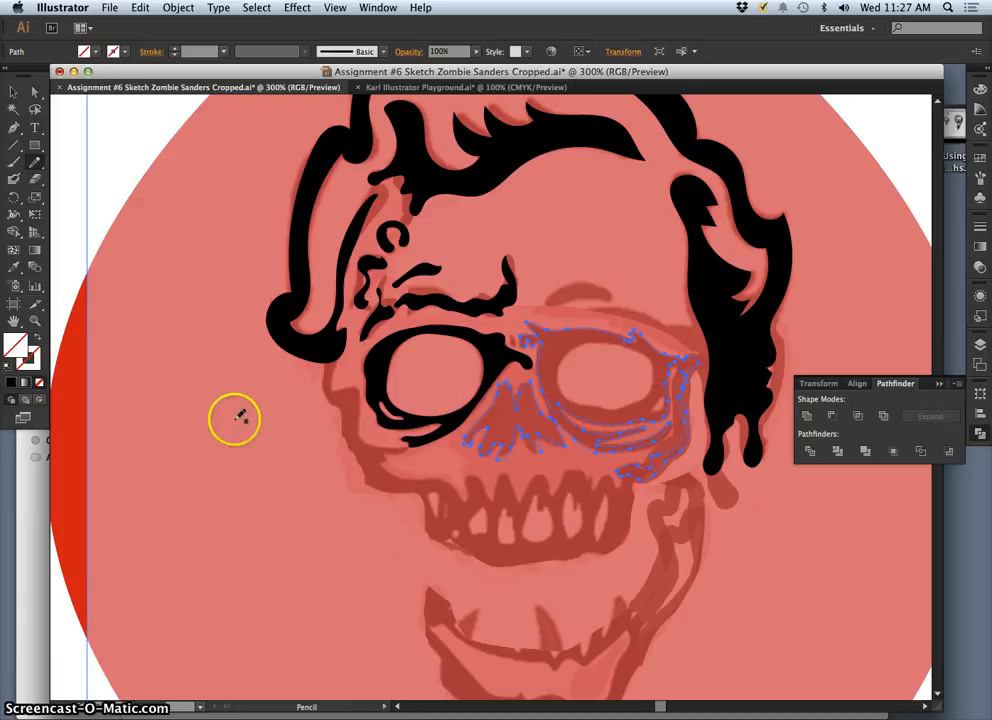
left_click(12, 383)
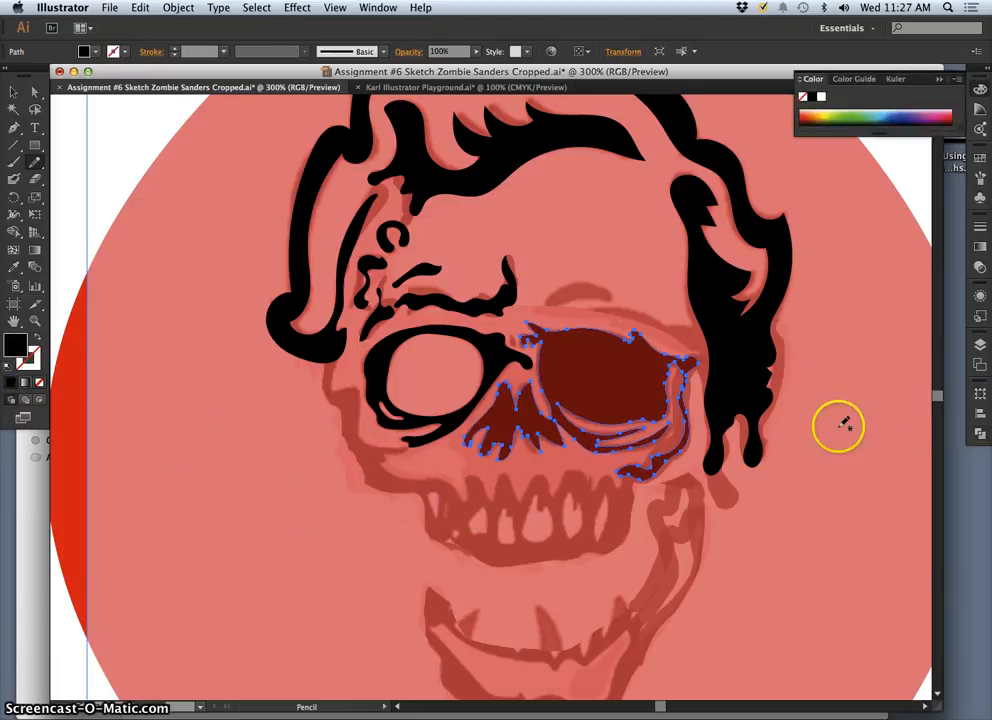
left_click(980, 343)
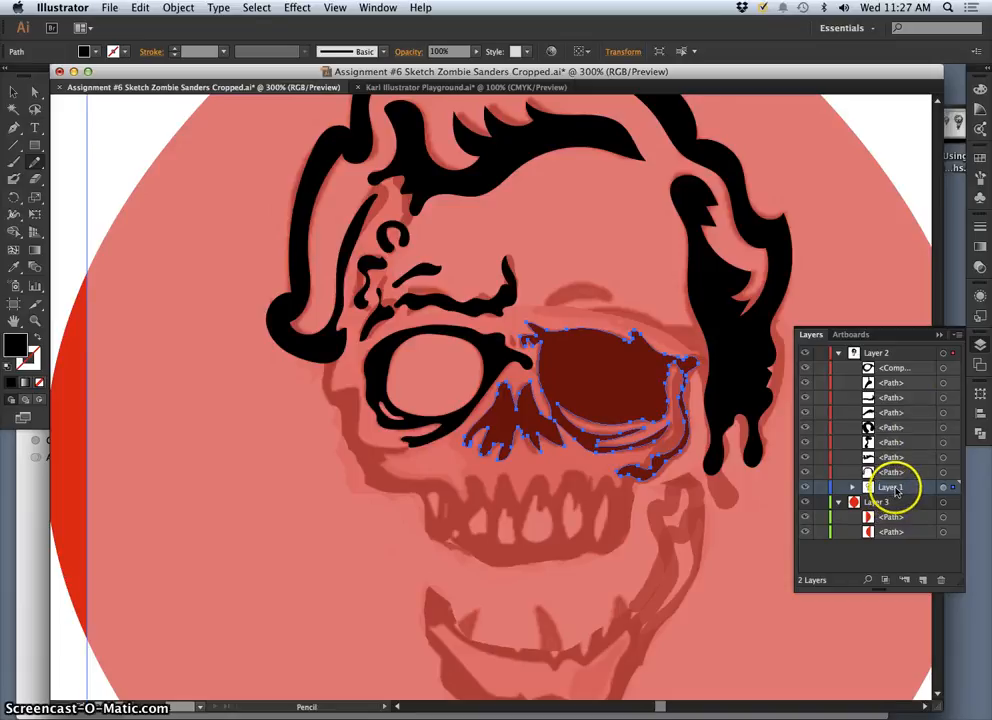
key("v")
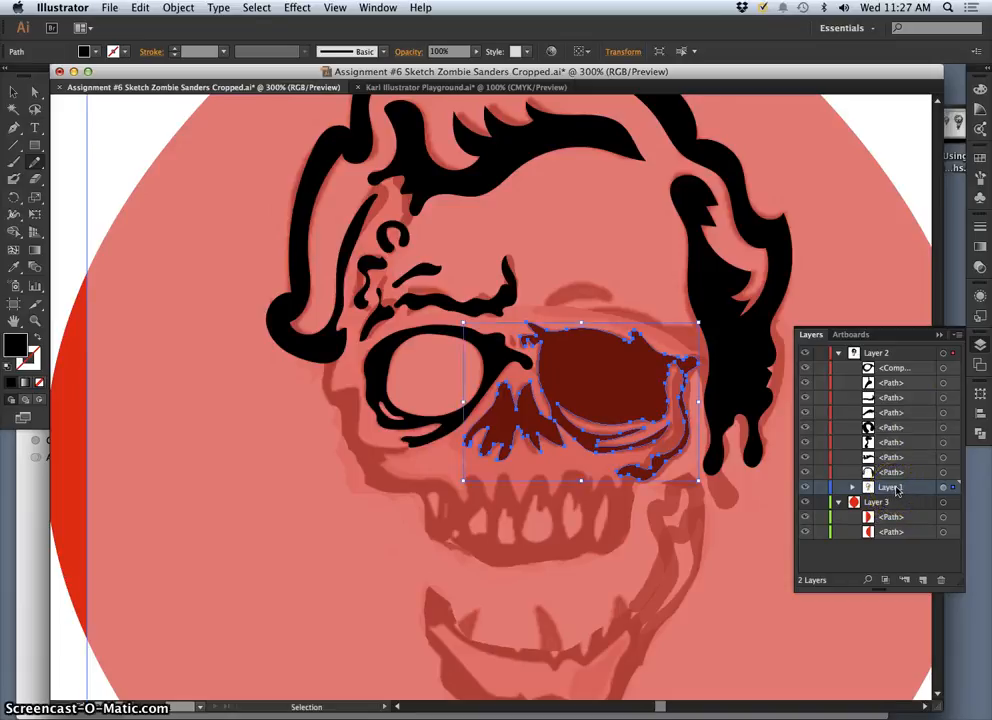
key("super+z")
Make Layer 2 the active layer and lock Layer 1 and Layer 3.
left_click(895, 354)
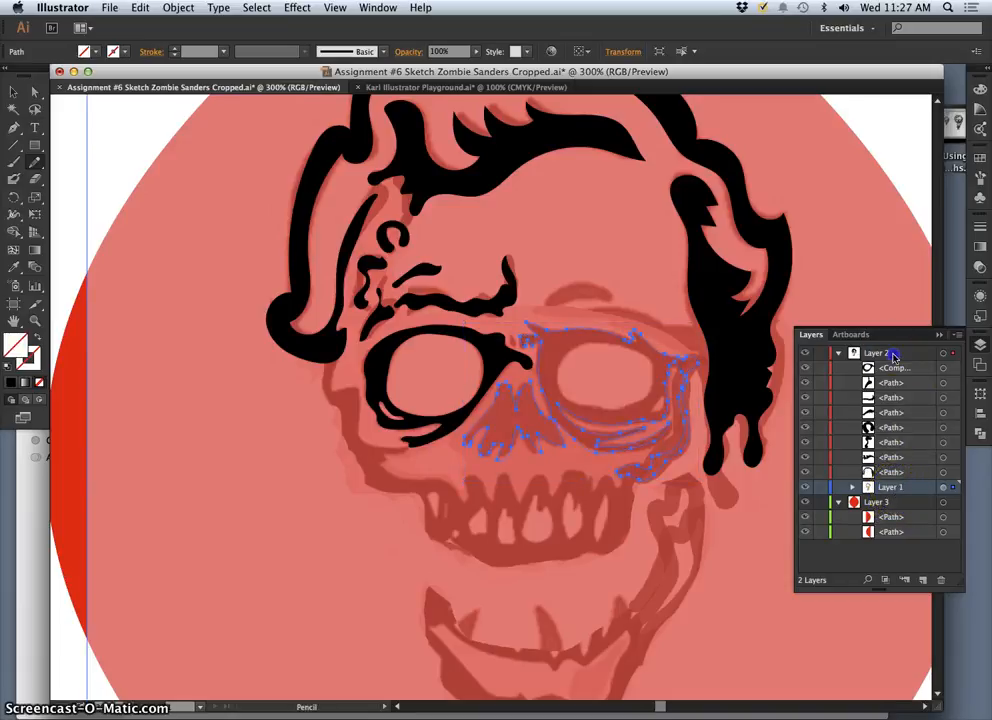
left_click(821, 488)
left_click(820, 503)
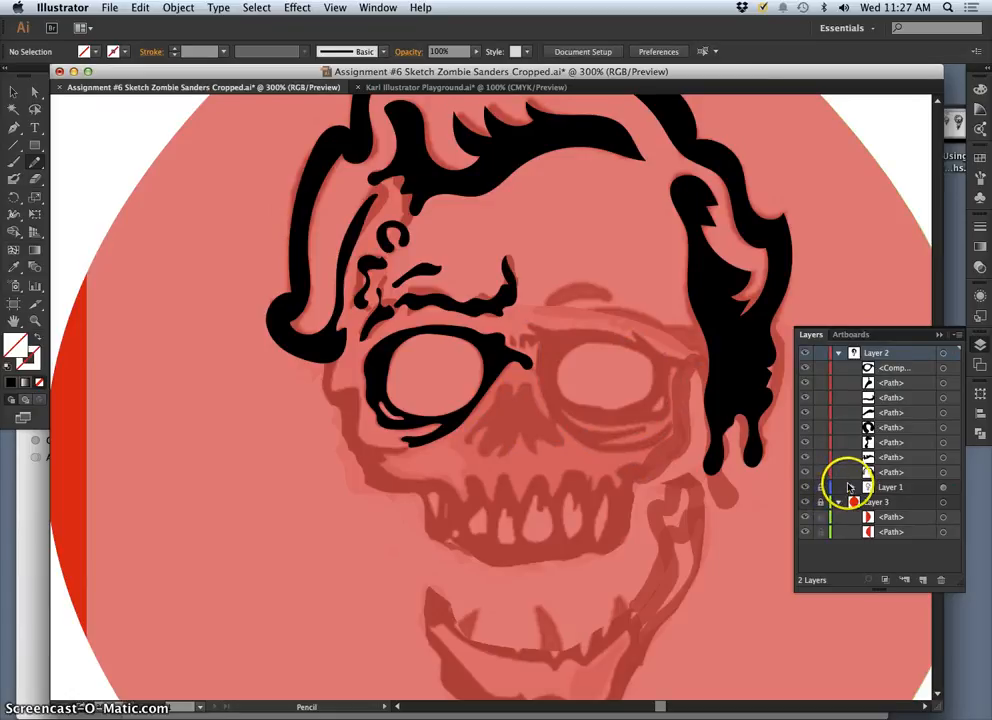
left_click(140, 7)
left_click(157, 39)
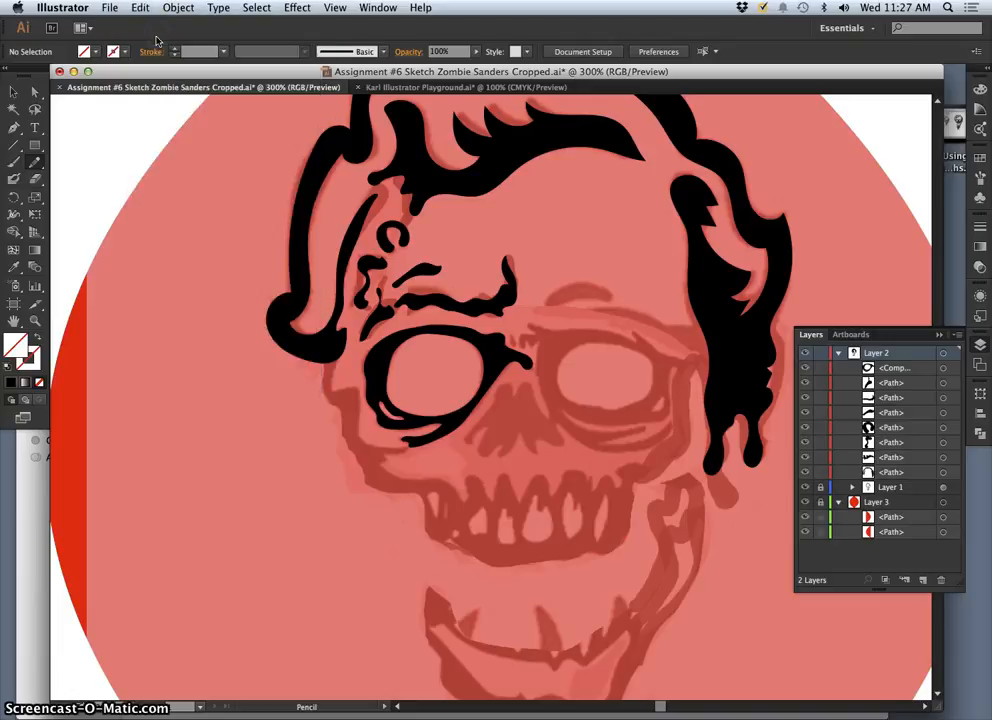
Unlock Layer 1, move the traced right eye socket and nose path to the top of Layer 2, and relock Layer 1.
left_click(141, 8)
left_click(145, 24)
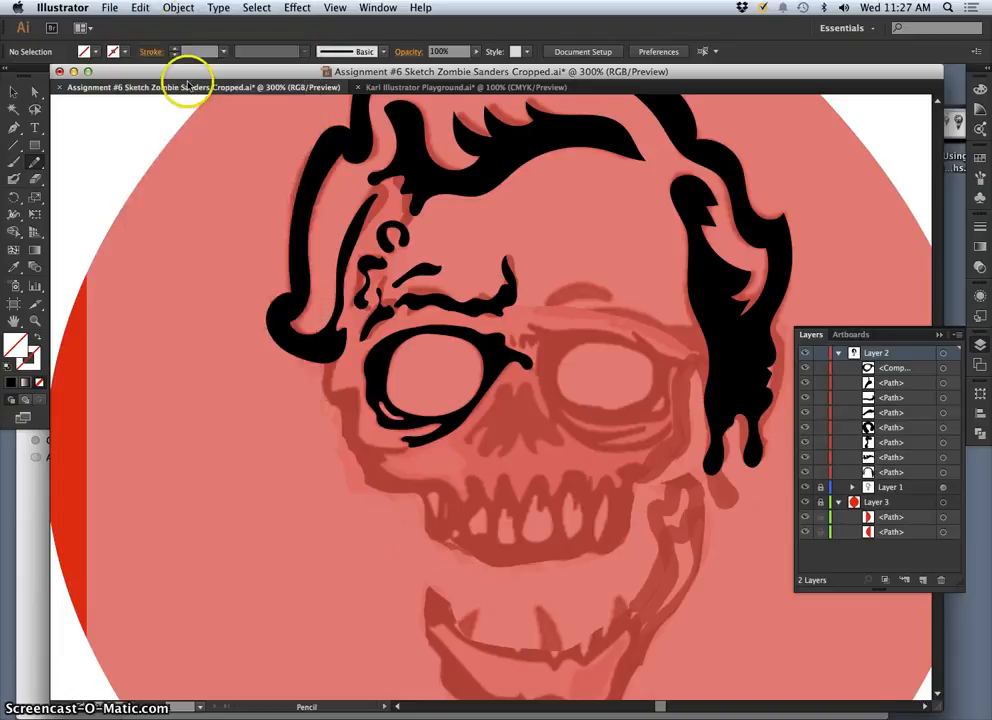
left_click(851, 487)
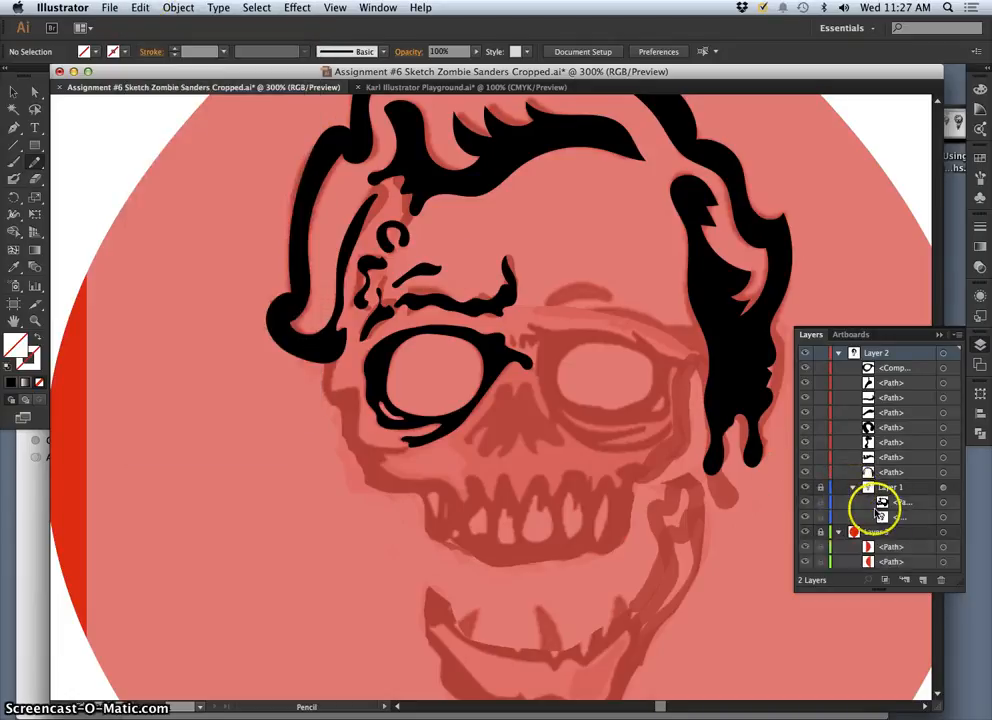
left_click(820, 487)
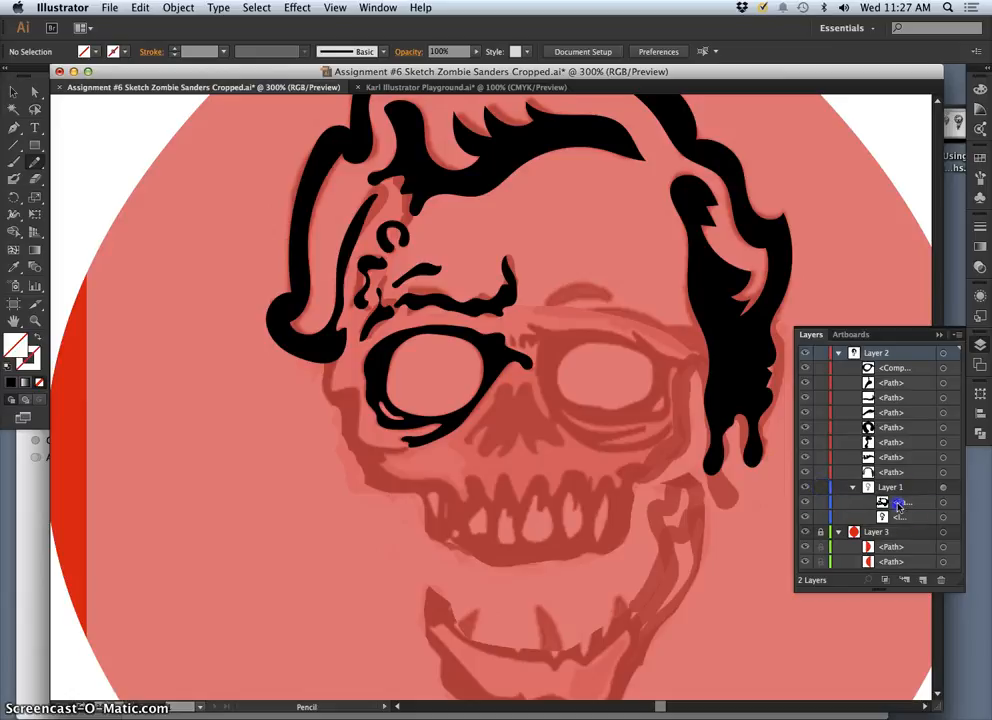
left_click_drag(895, 477, 897, 361)
left_click(832, 495)
left_click(820, 502)
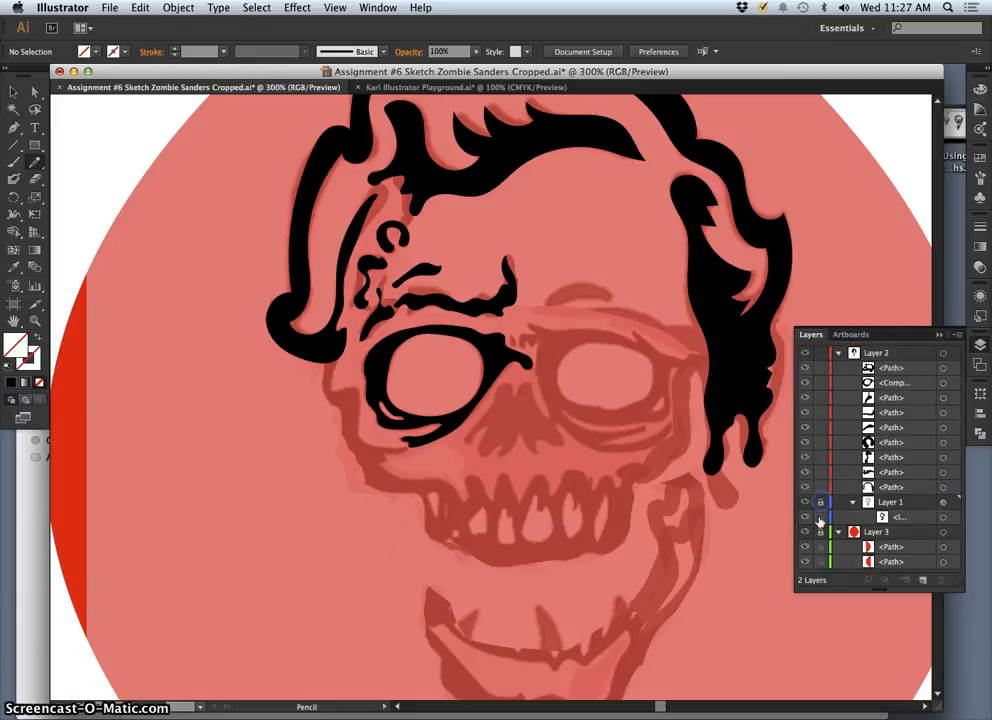
left_click(850, 503)
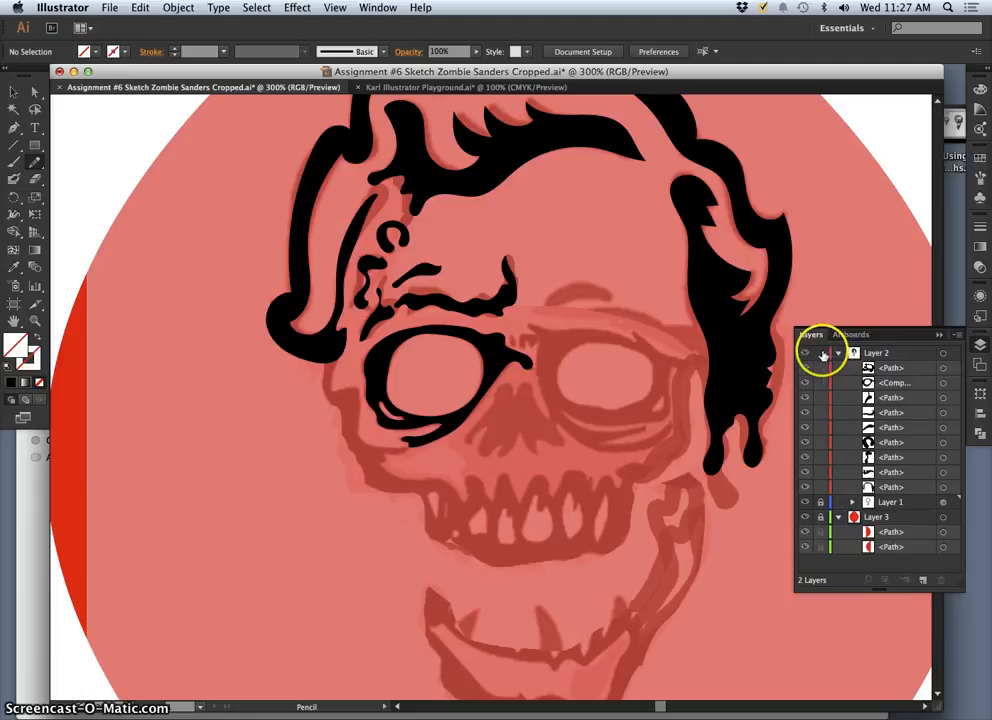
Fill the right eye socket and nose path with solid black, and reposition the layer list lower beside the artwork.
left_click(941, 370)
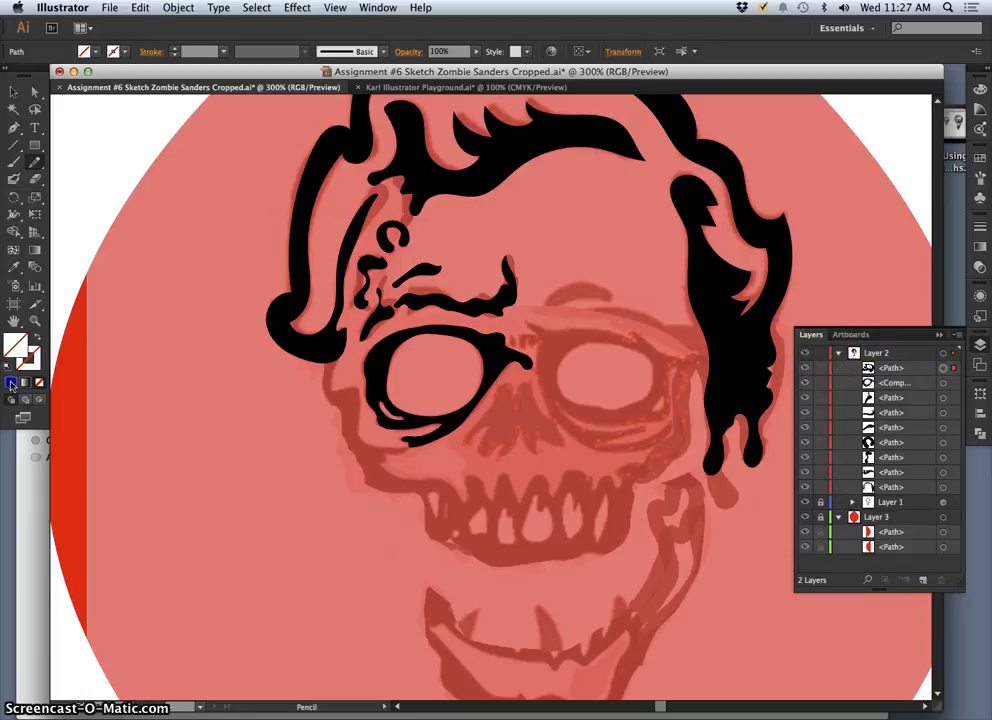
left_click(10, 383)
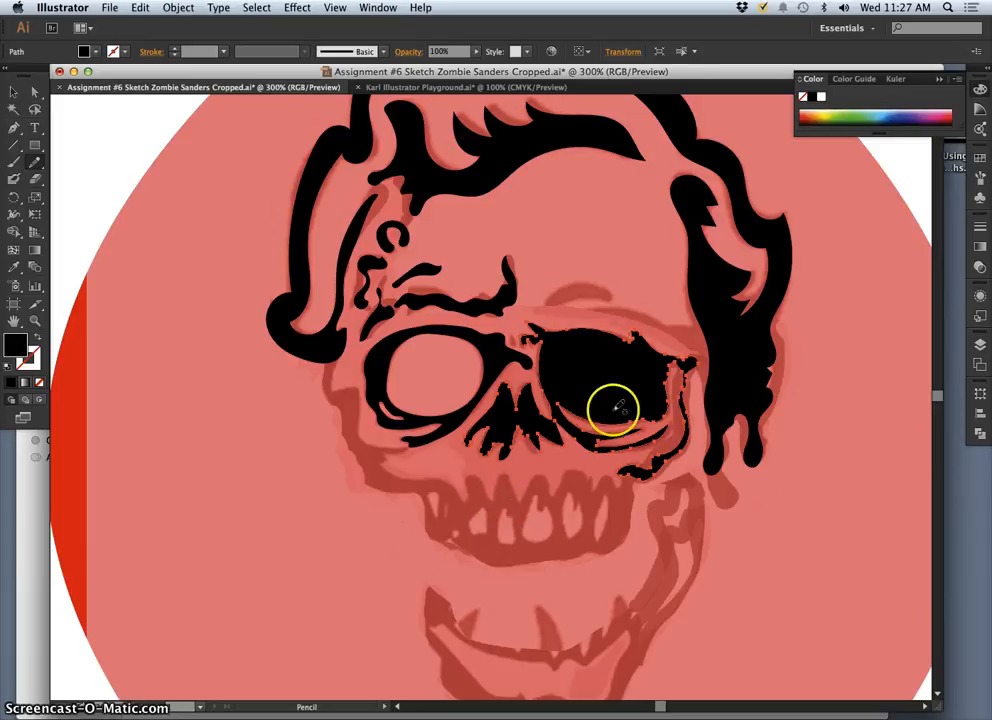
left_click(978, 350)
left_click_drag(886, 330, 910, 415)
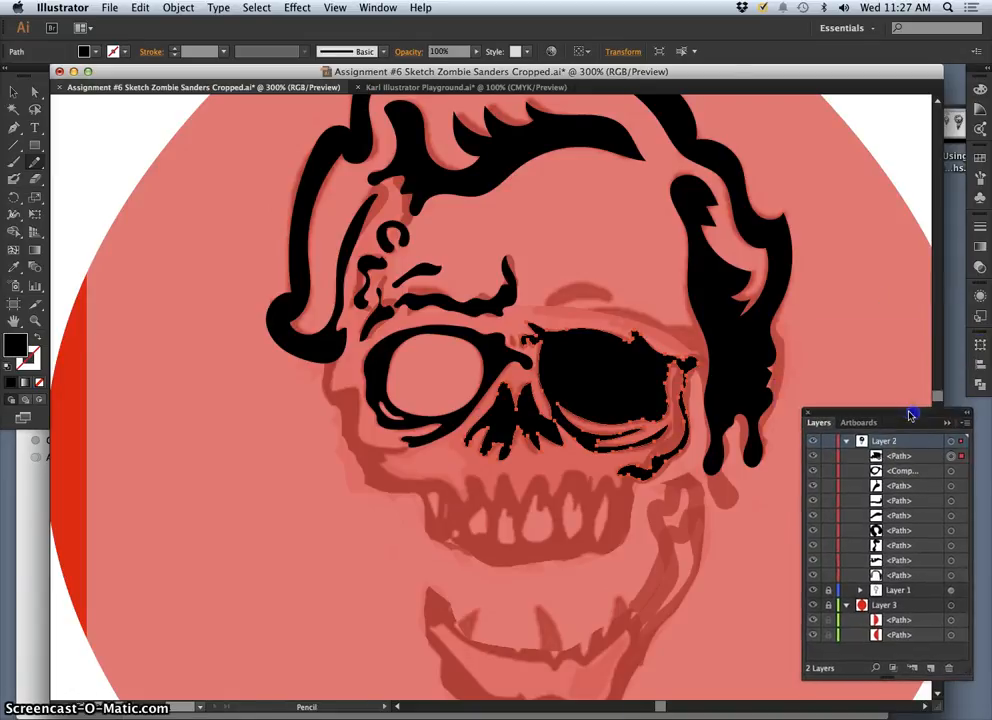
Draw an ellipse over the eye opening in the right socket of the skull and fill it with white (FFFFFF).
left_click(37, 147)
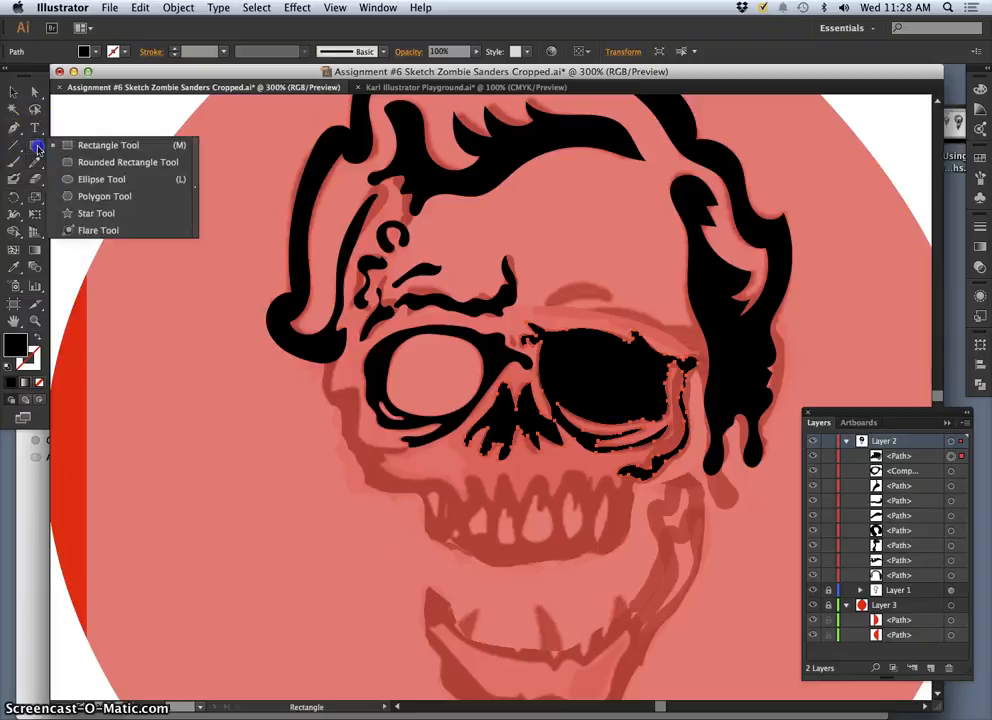
left_click(100, 179)
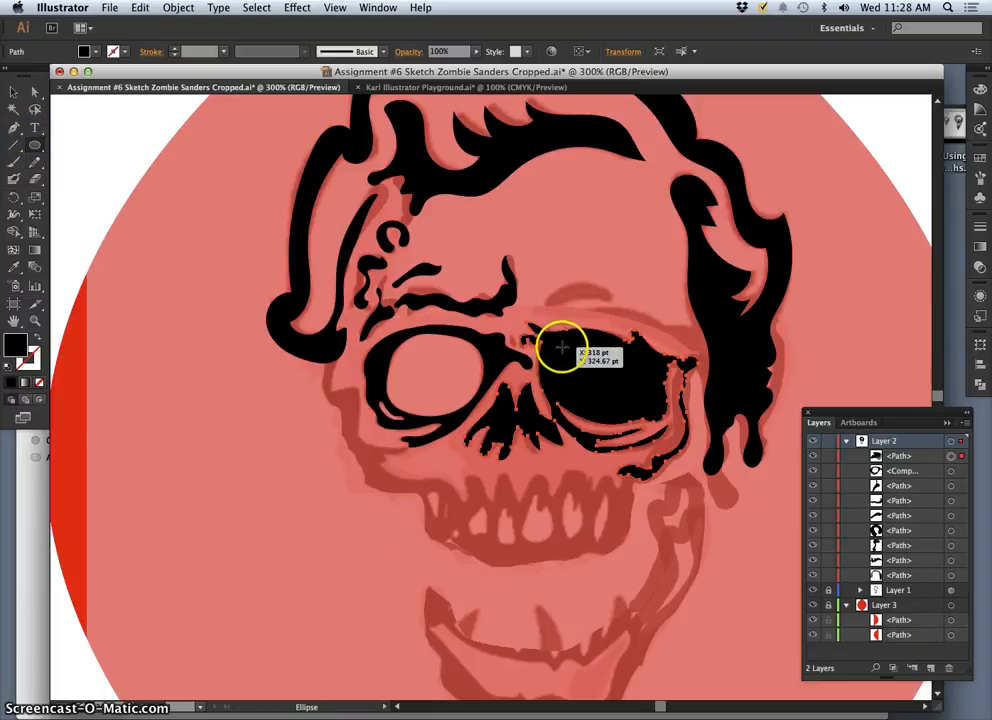
left_click_drag(562, 347, 657, 411)
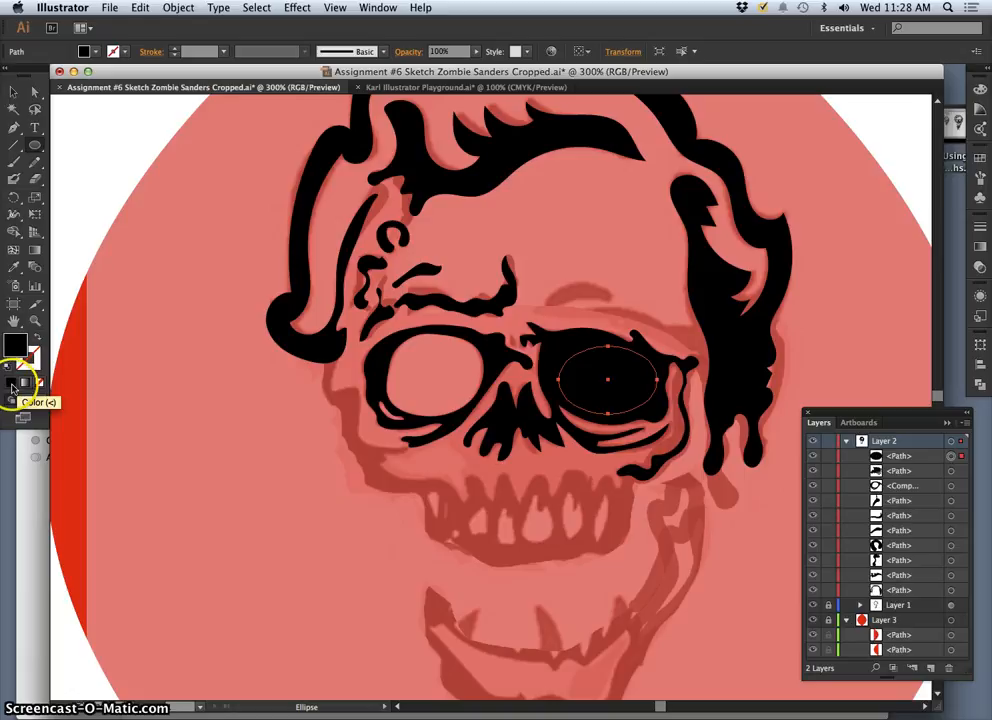
left_click(12, 386)
double_click(15, 350)
left_click(14, 141)
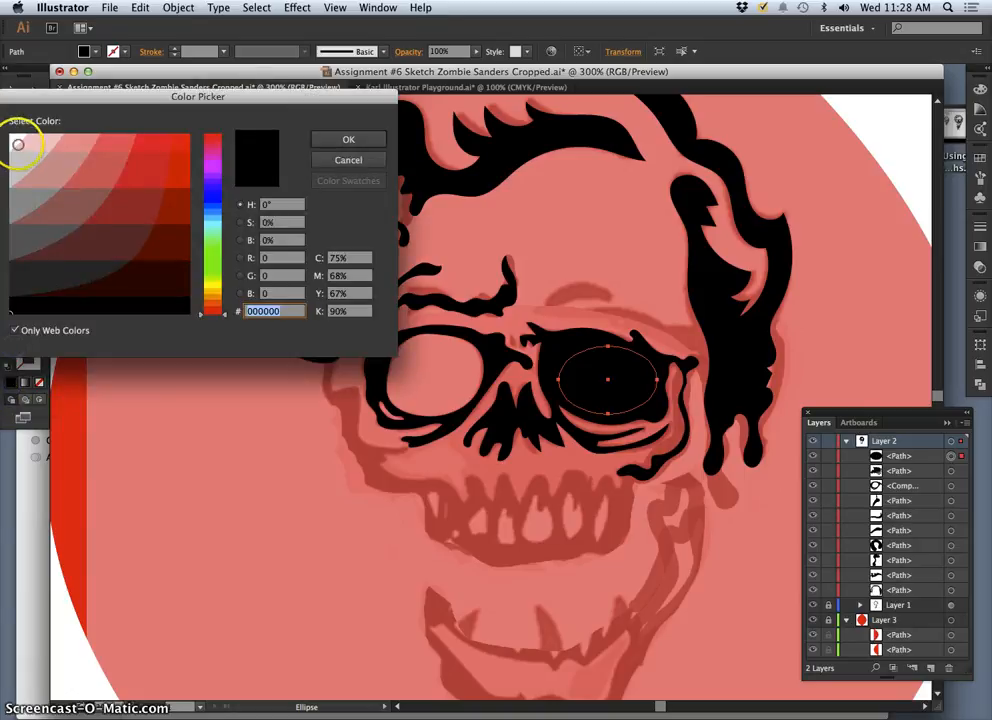
left_click(312, 140)
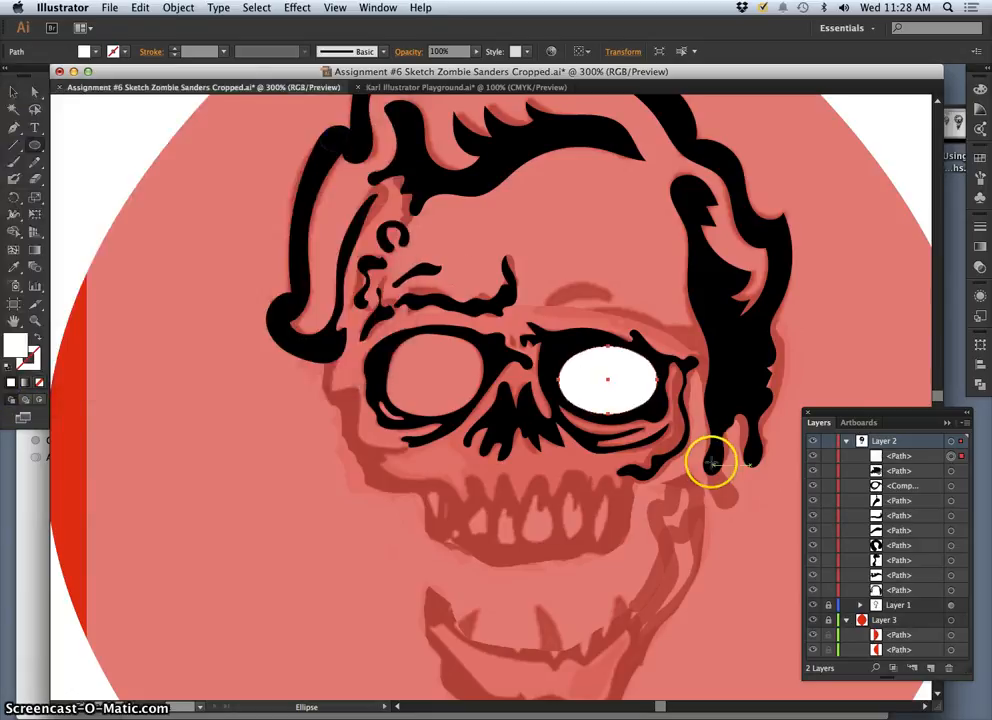
Select the black eye socket path together with the white ellipse and combine them with the Exclude shape mode.
left_click(950, 470, "shift")
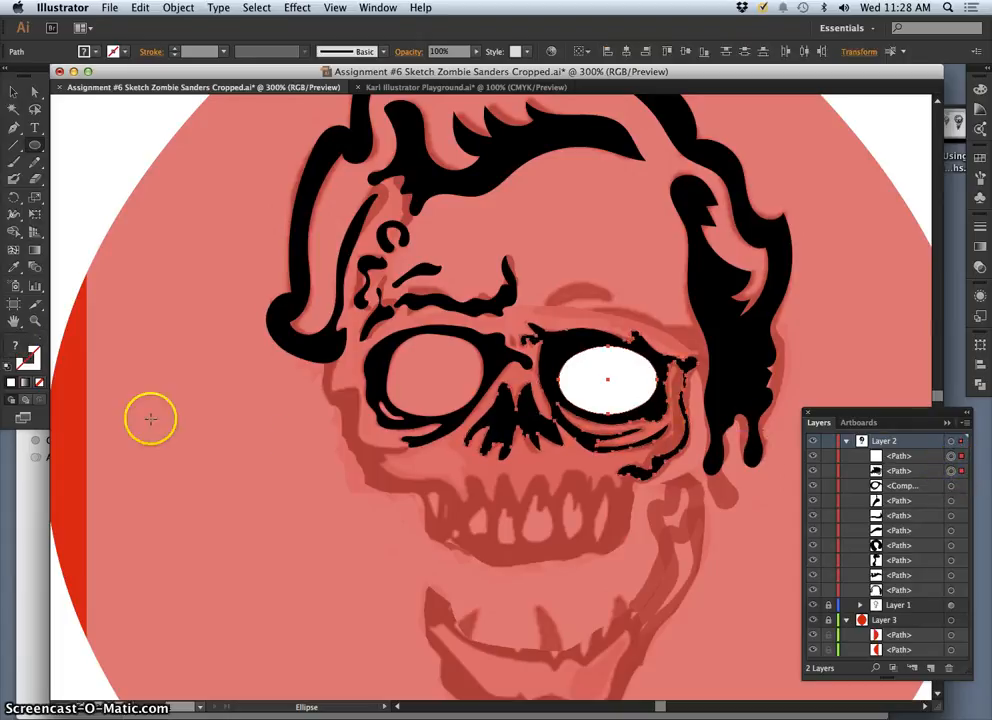
left_click(978, 384)
left_click(884, 369)
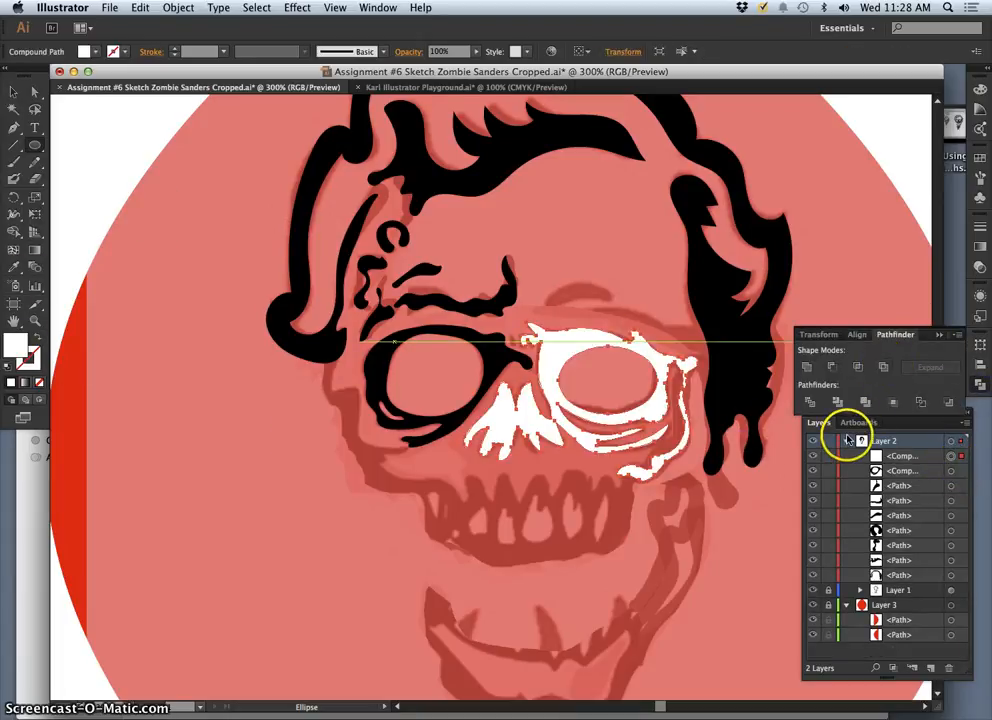
Set the combined right eye socket shape's fill to black (000000) and deselect it.
double_click(14, 343)
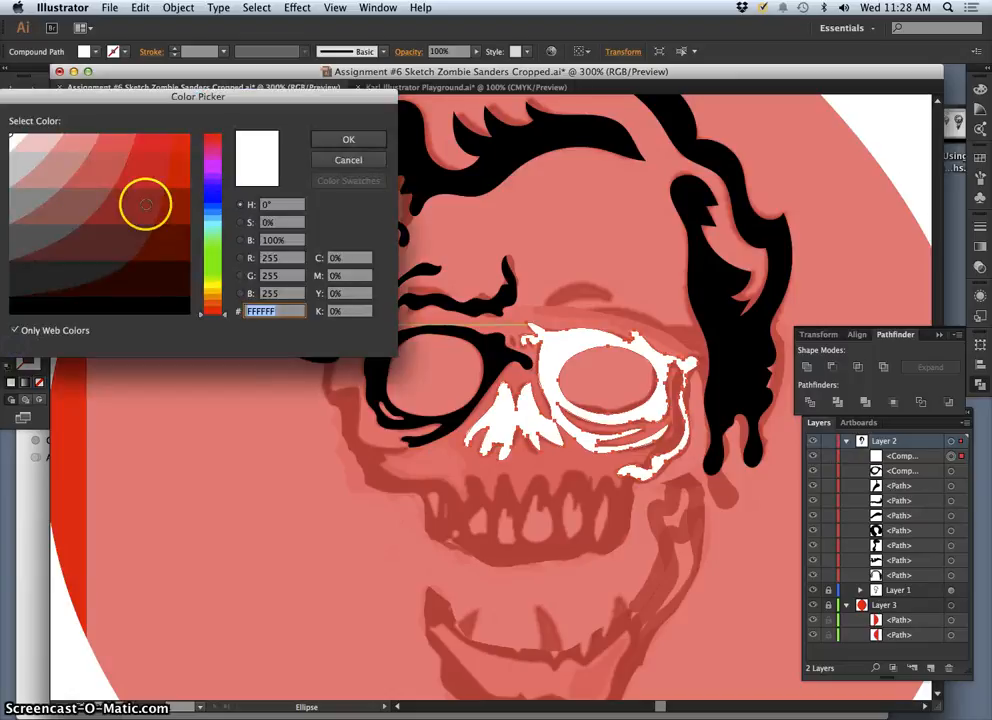
left_click(156, 307)
key("Return")
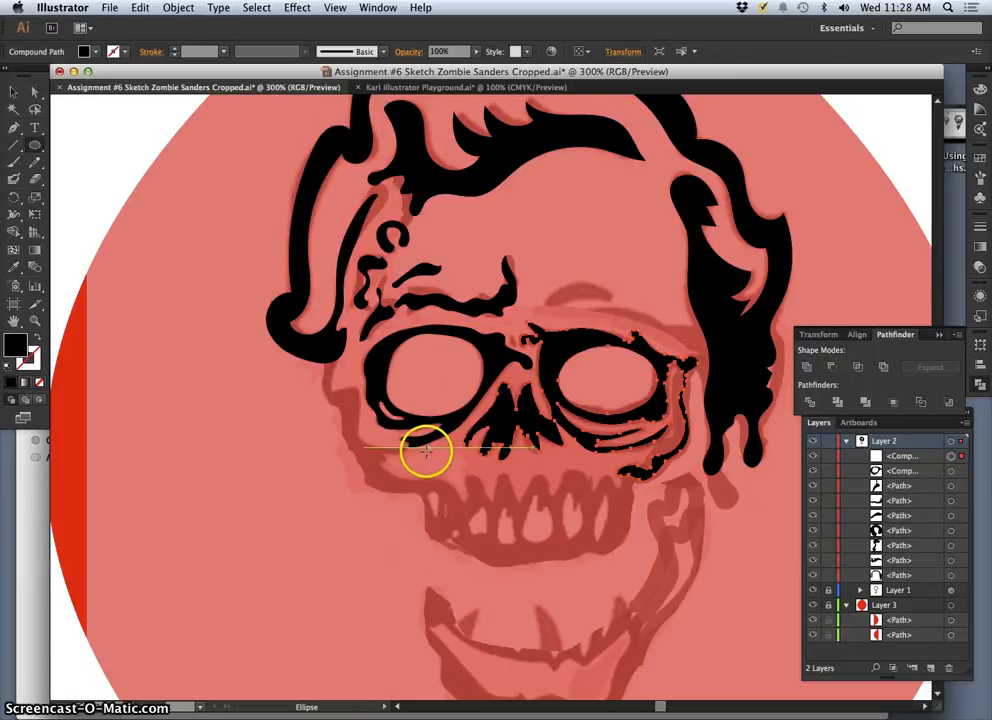
left_click(34, 92)
left_click(195, 210)
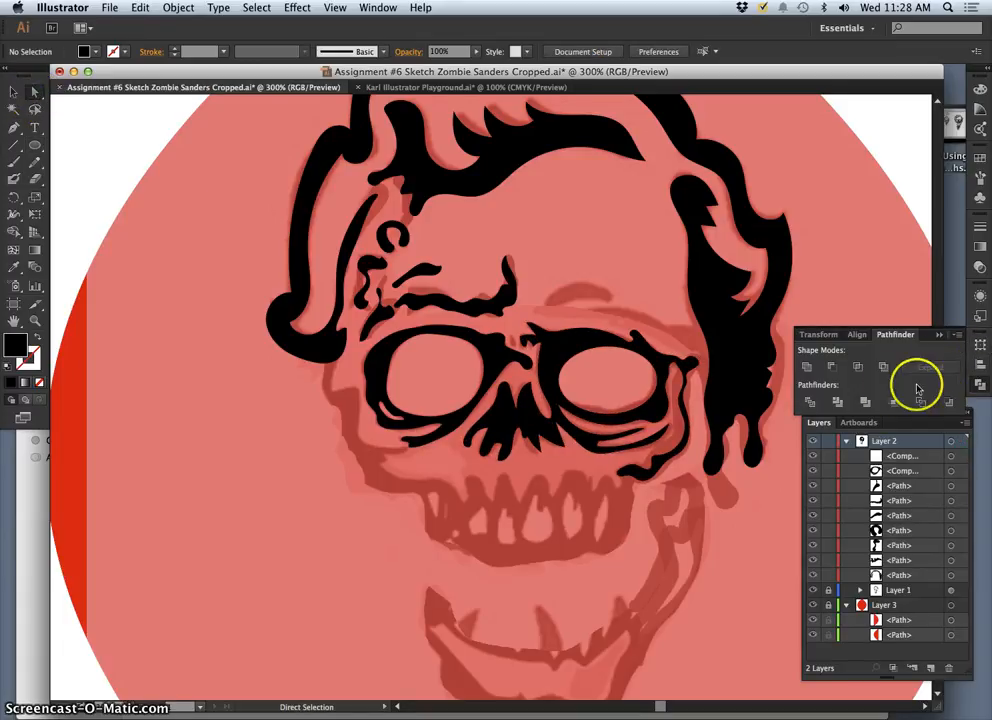
Hide the Layer 1 sketch and view the black artwork on the red background at 100%.
left_click(820, 422)
left_click(812, 605)
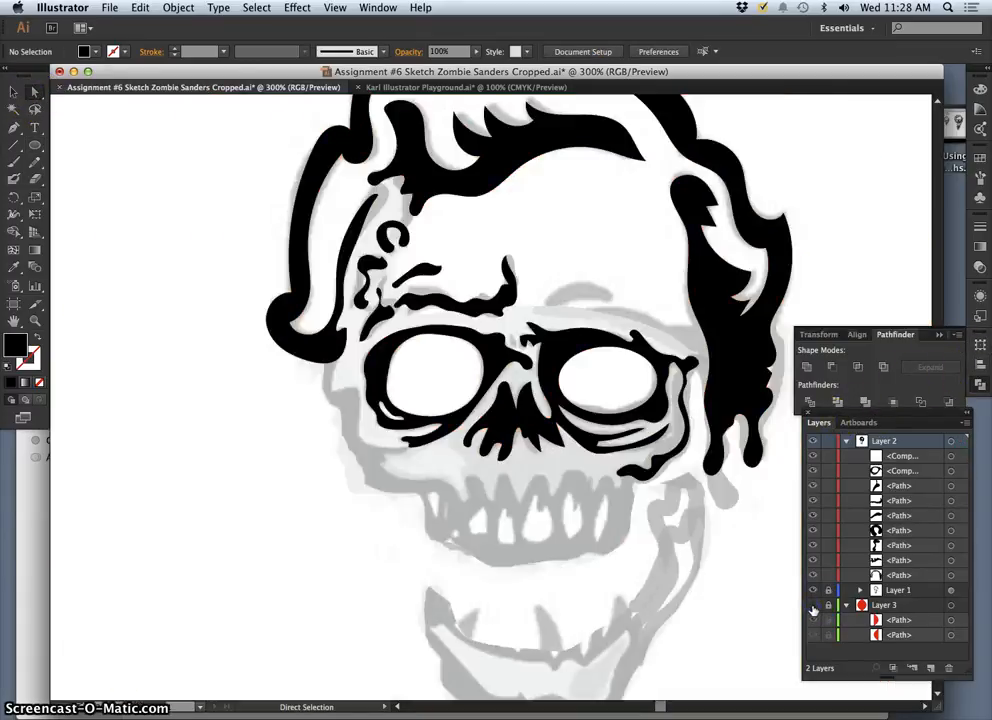
left_click(812, 605)
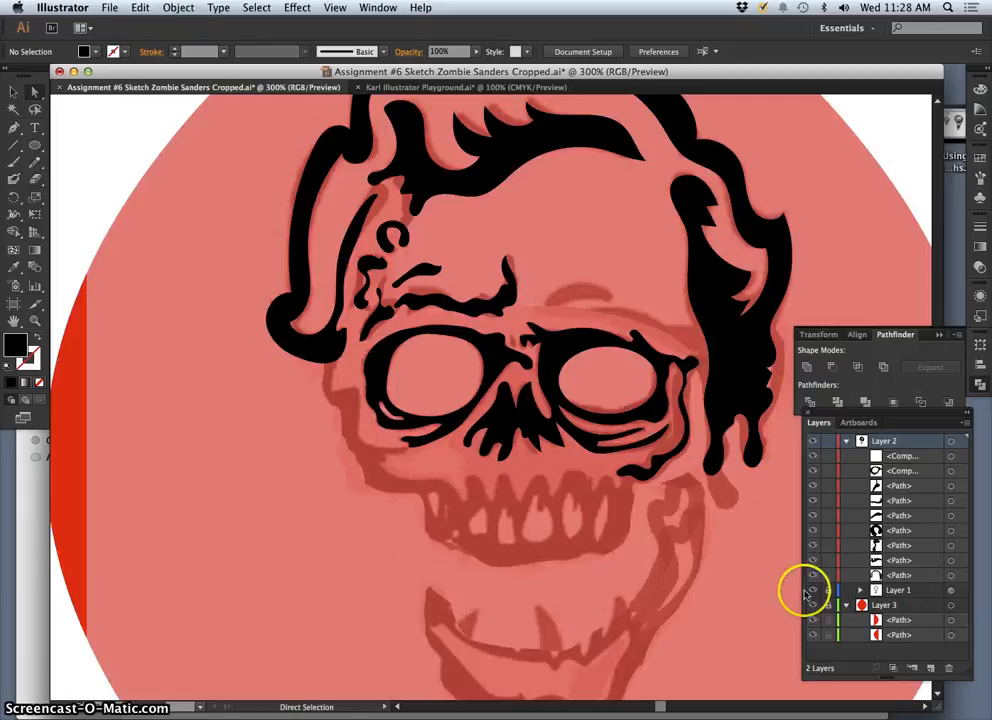
left_click(812, 590)
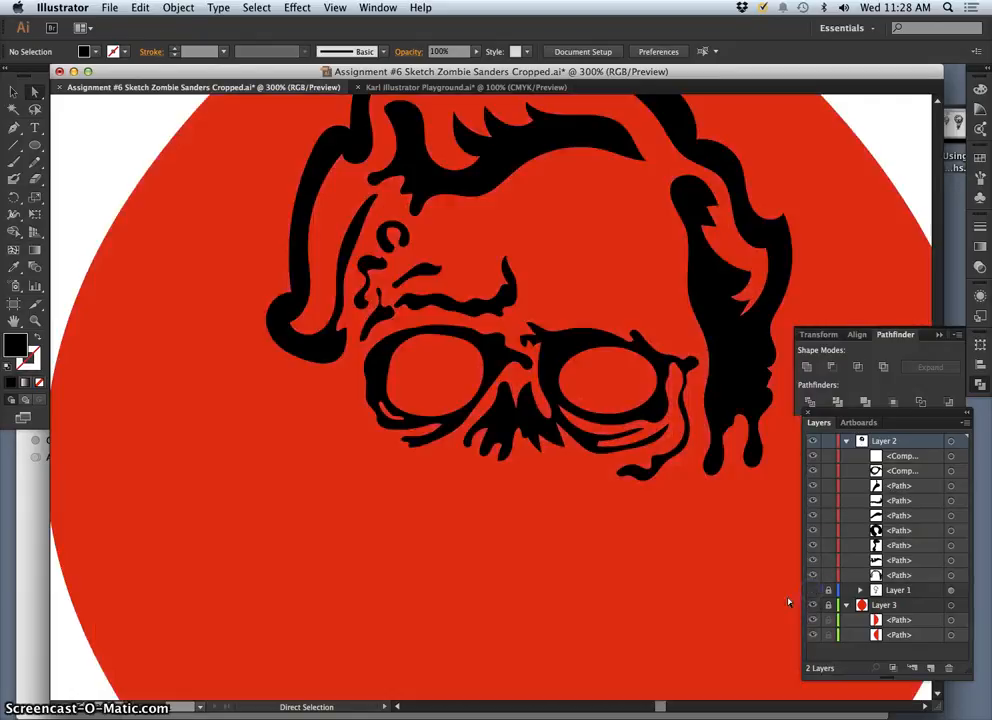
key("super+1")
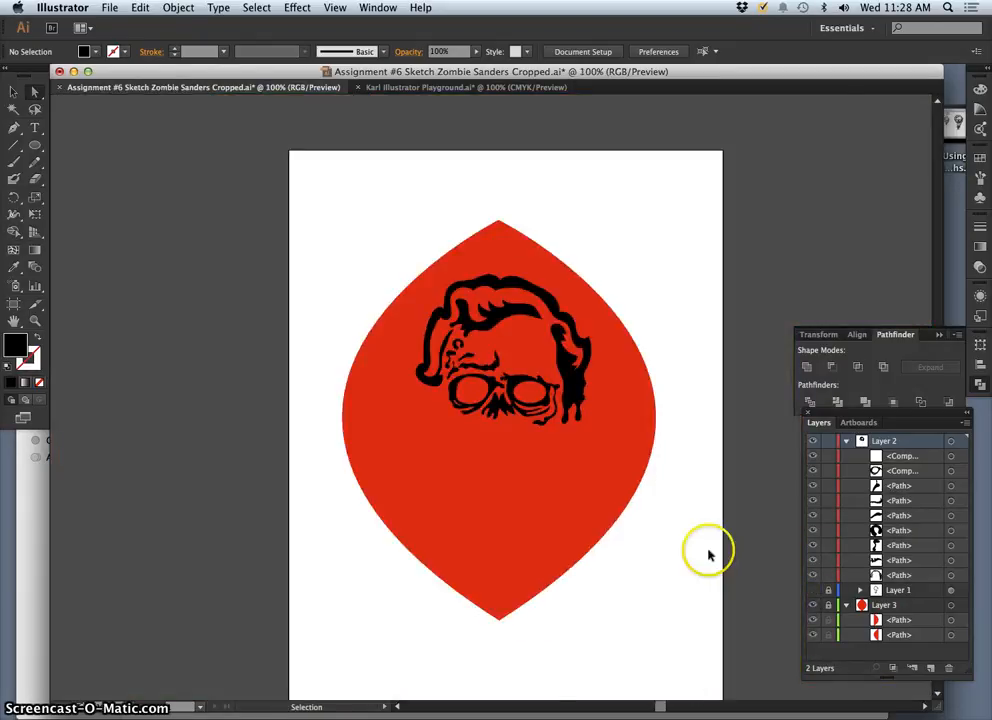
Reshape the right lens opening with the Pencil tool, redrawing its upper-left corner, lower-left curve and top edge.
key("super+equal")
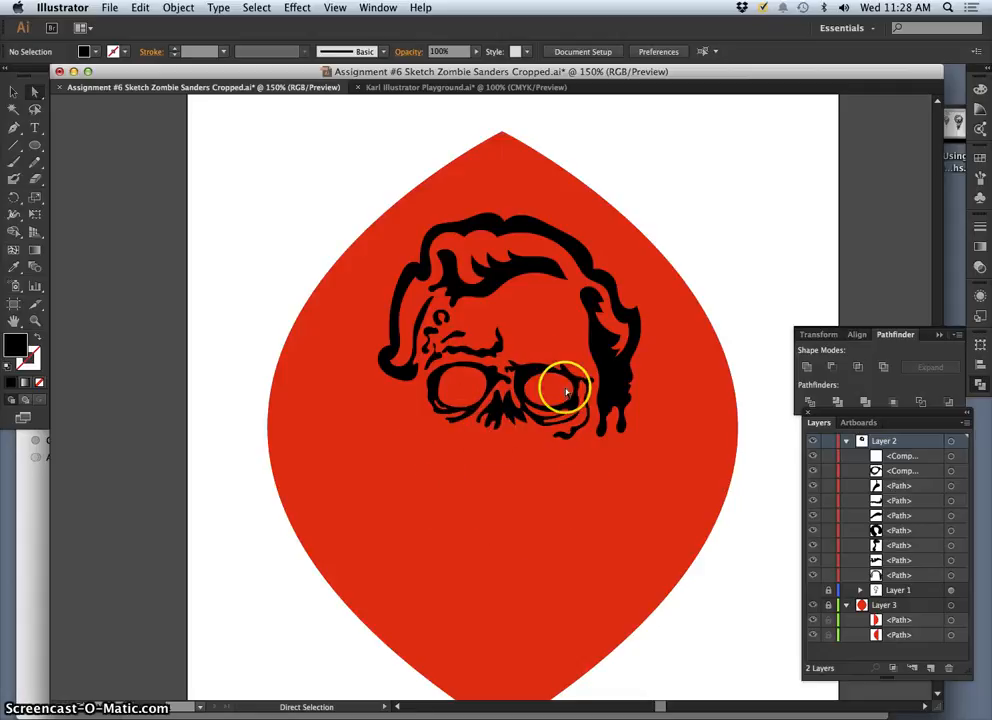
key("super+equal")
key("super+equal")
key("super+equal")
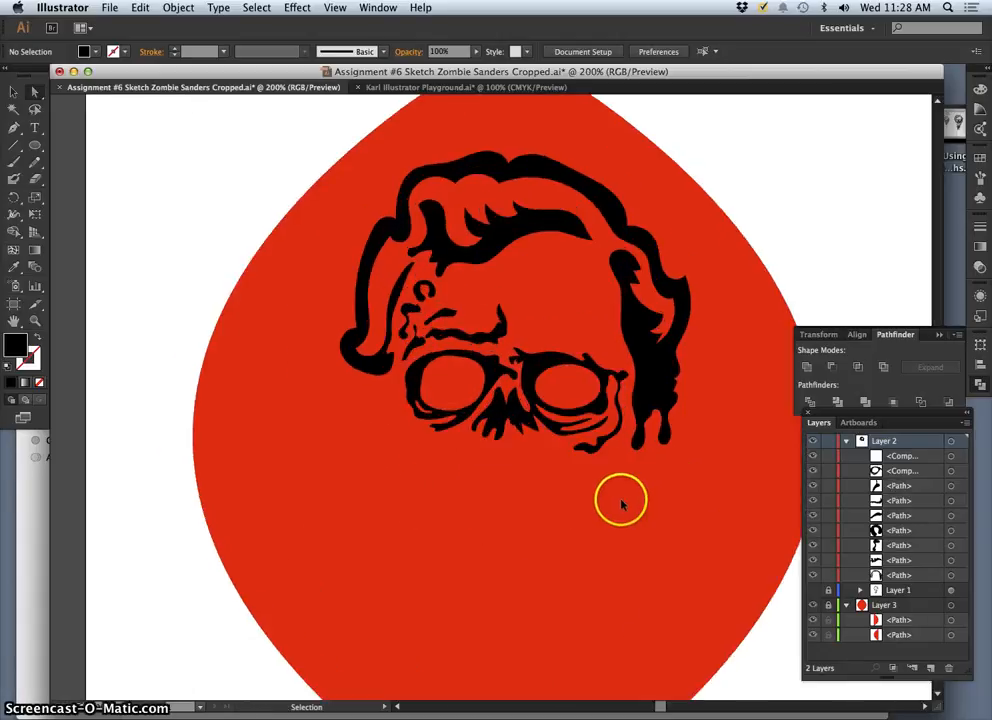
left_click_drag(657, 398, 531, 371)
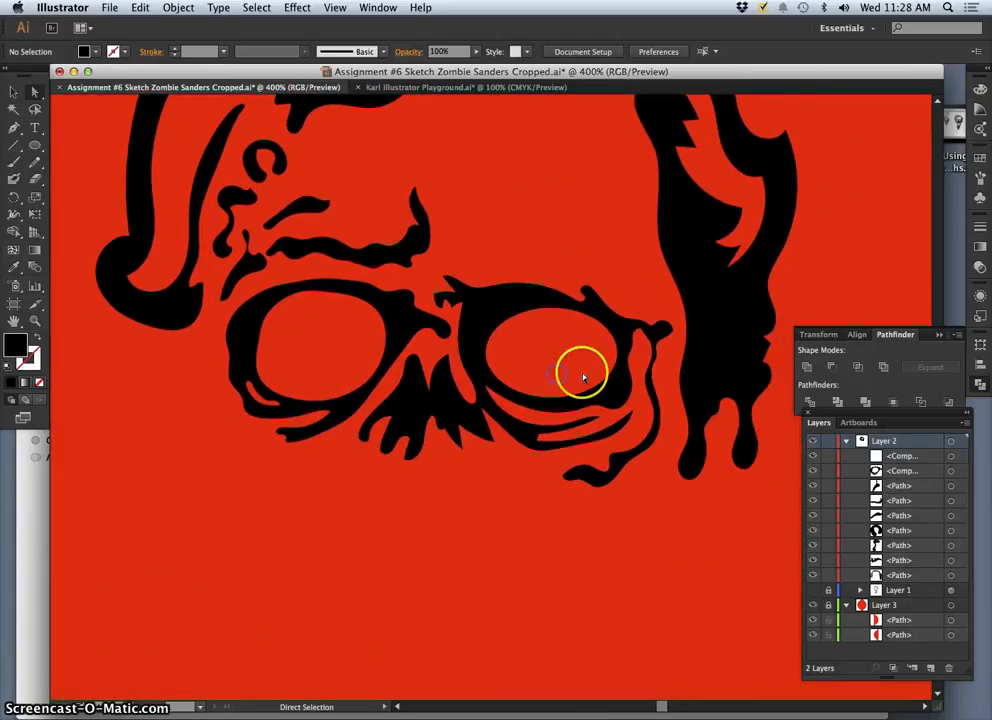
left_click(951, 456)
left_click(35, 161)
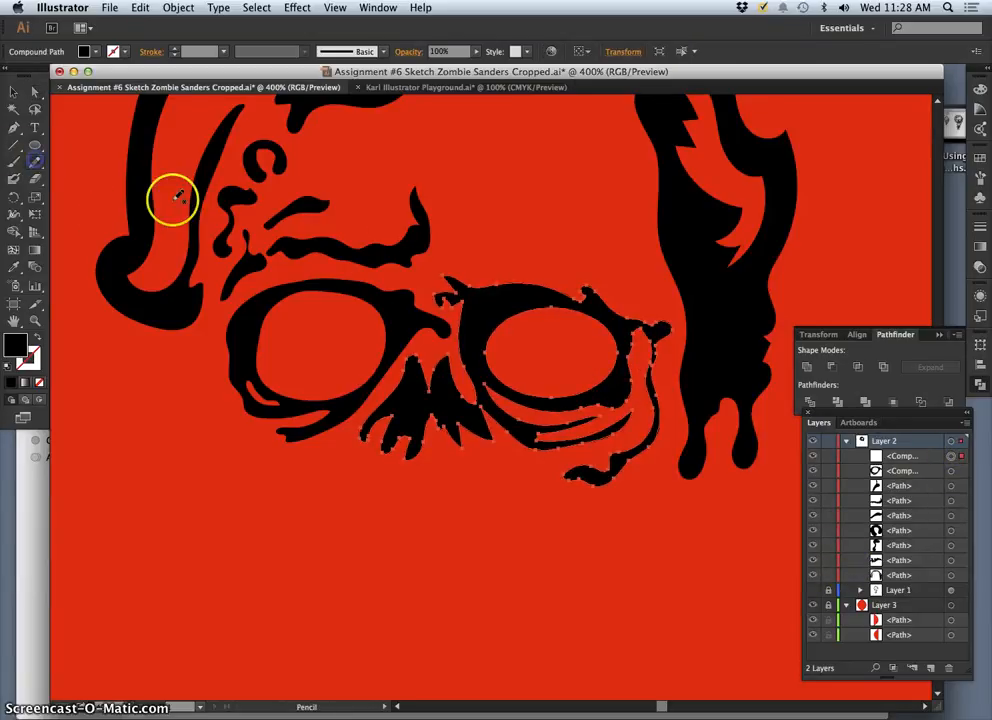
left_click_drag(561, 308, 562, 308)
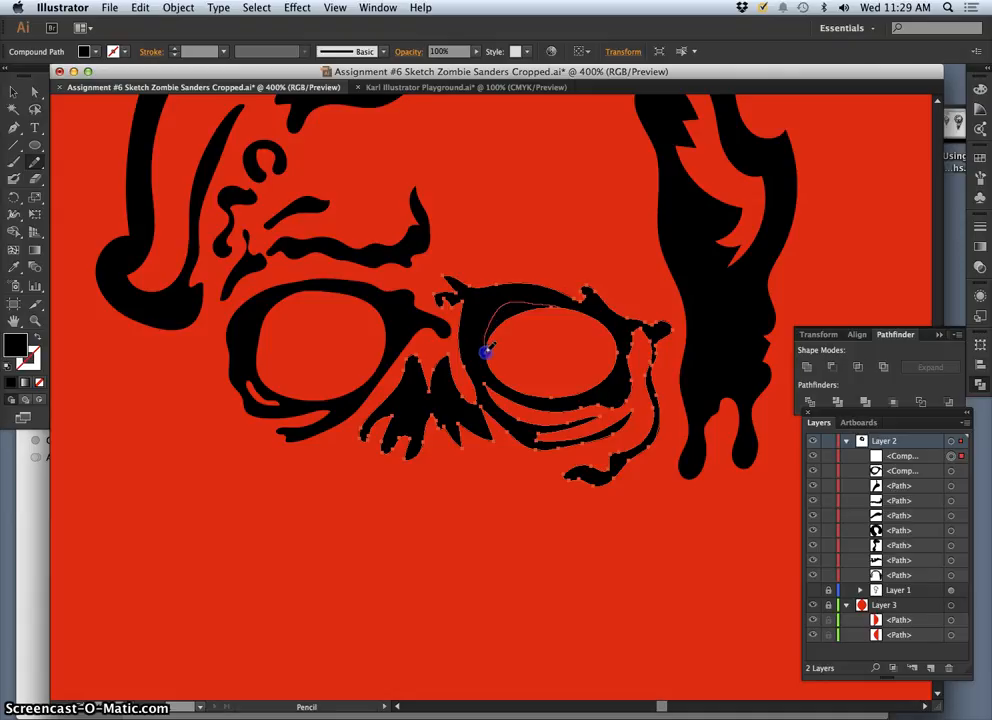
left_click_drag(490, 368, 535, 392)
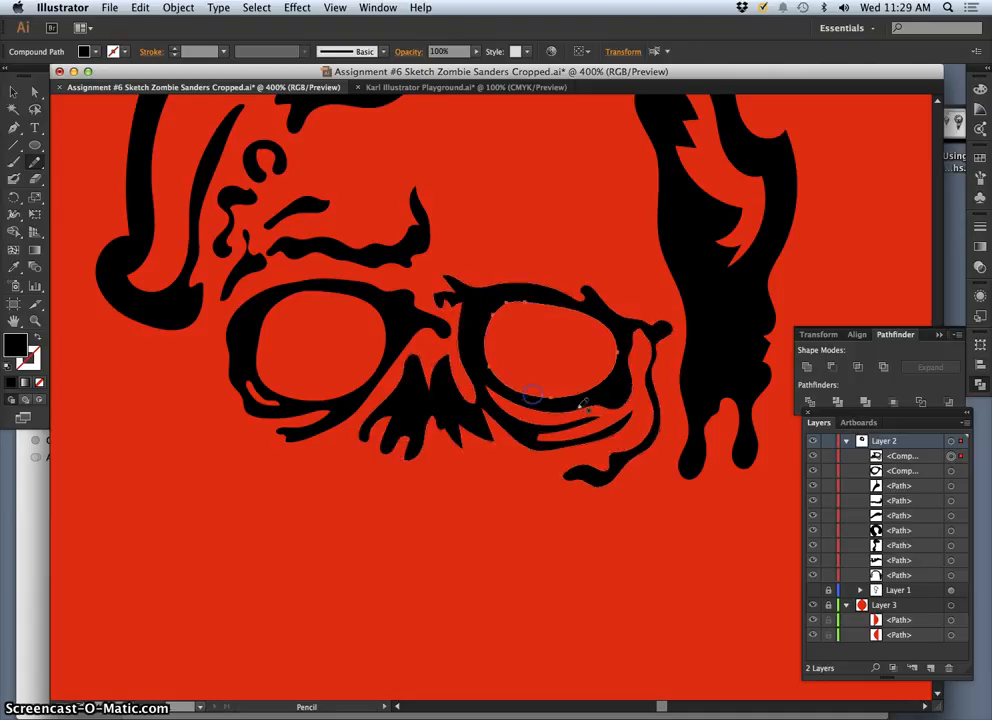
left_click_drag(508, 298, 512, 299)
left_click_drag(590, 314, 618, 354)
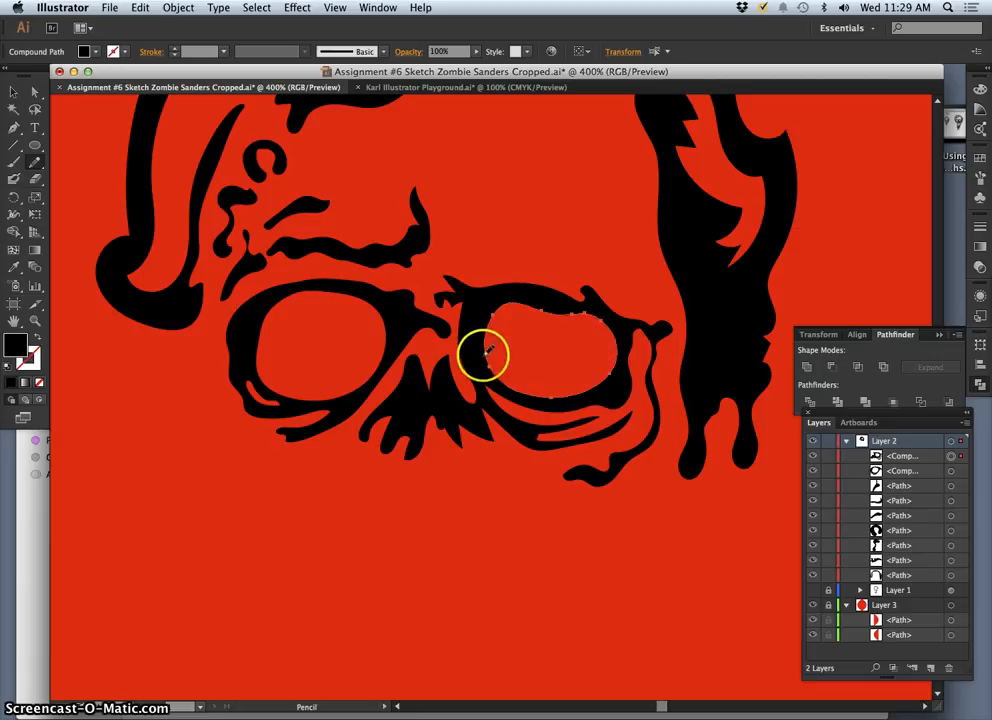
Refine the left, lower and upper-right edges of the right lens opening with the Pencil tool, then deselect the shape.
left_click_drag(485, 355, 487, 358)
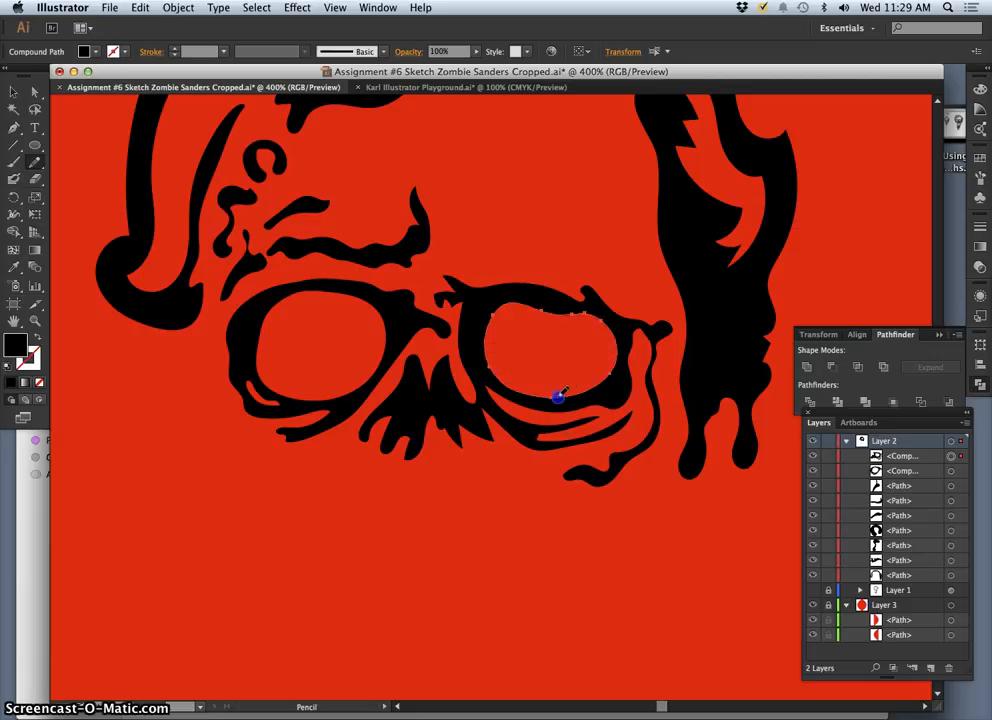
left_click_drag(577, 393, 598, 385)
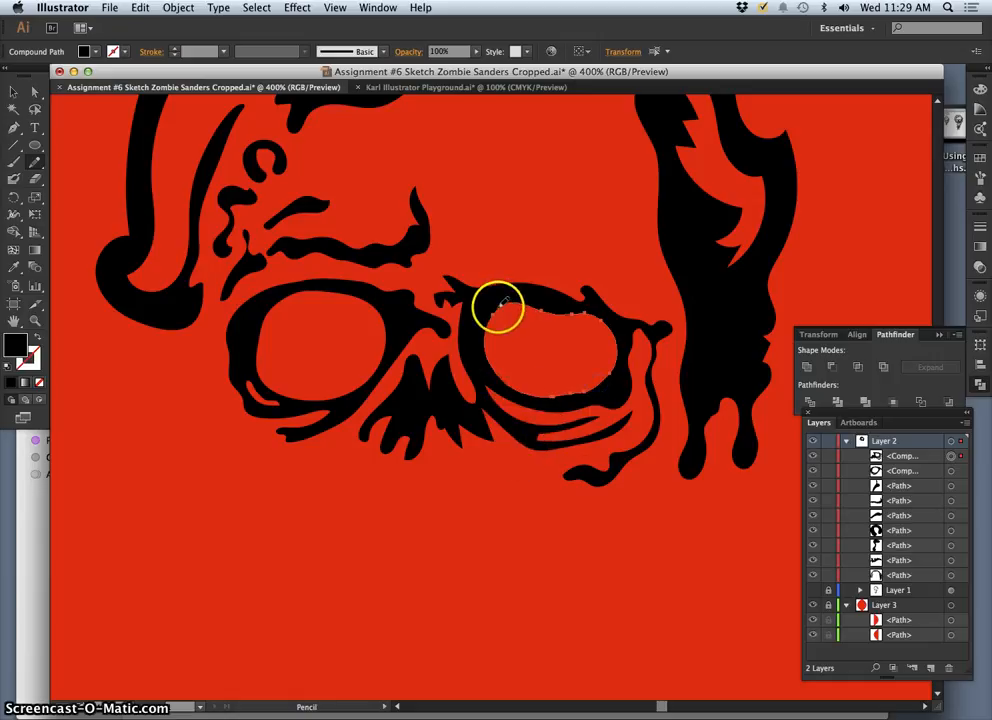
left_click_drag(493, 319, 502, 380)
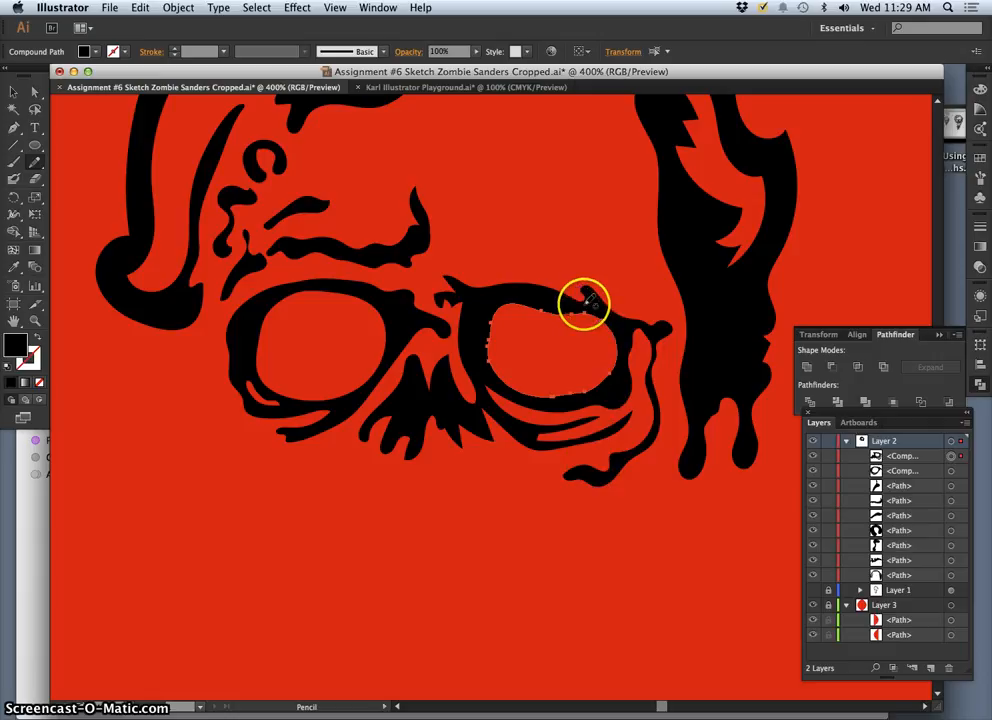
left_click_drag(580, 310, 620, 343)
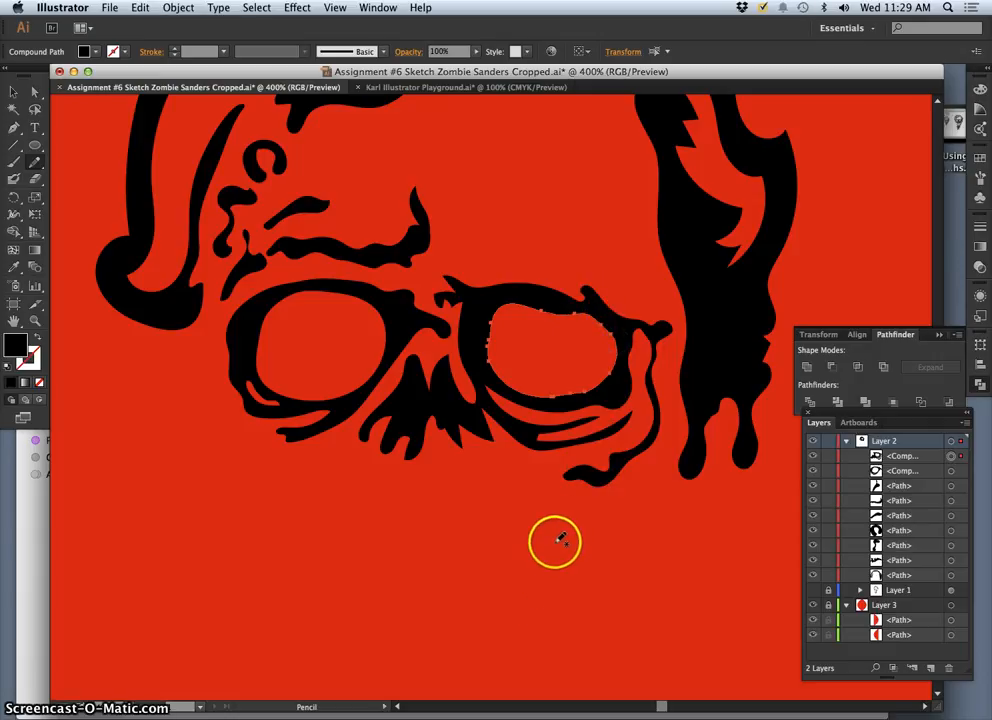
left_click(554, 530, "super")
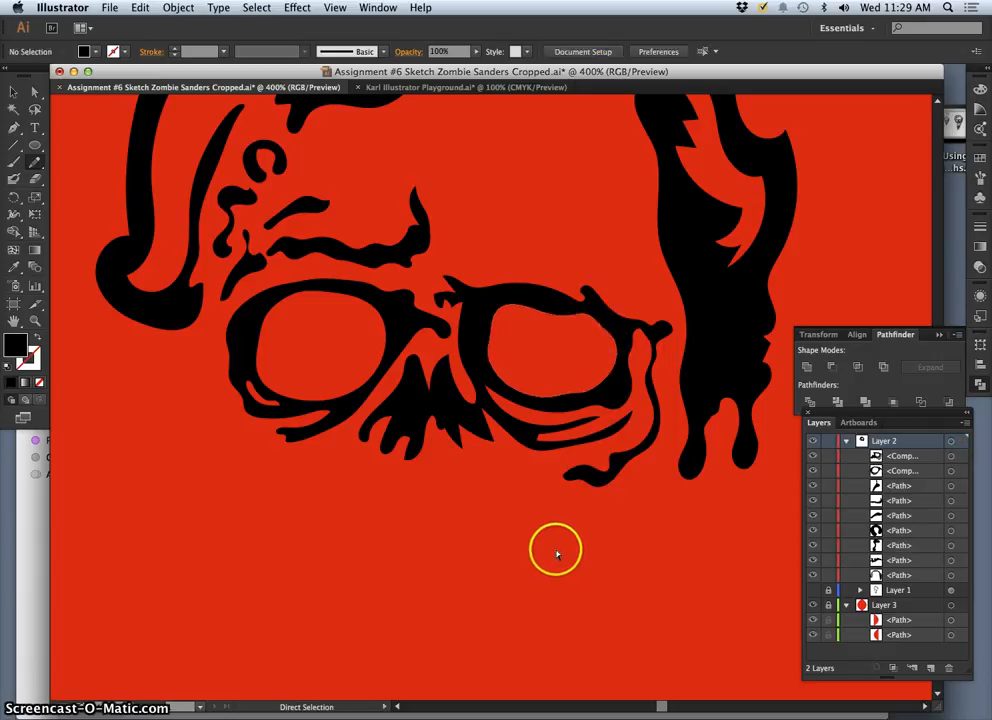
key("super+minus")
key("super+minus")
key("super+minus")
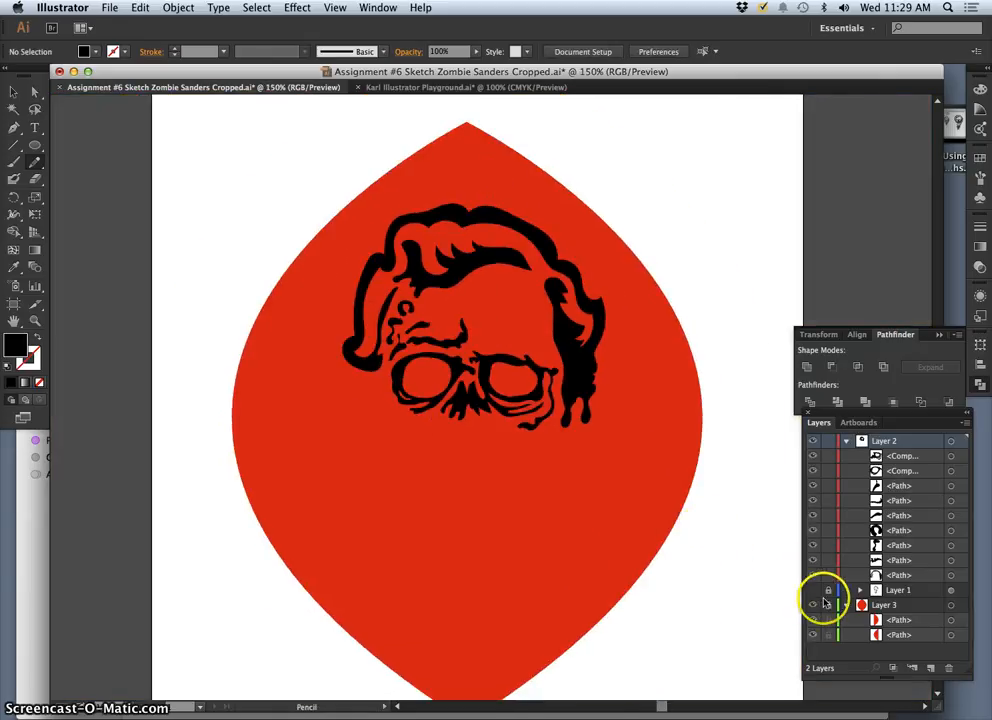
Hide the red Layer 3 background and show the Layer 1 sketch again for tracing.
left_click(813, 605)
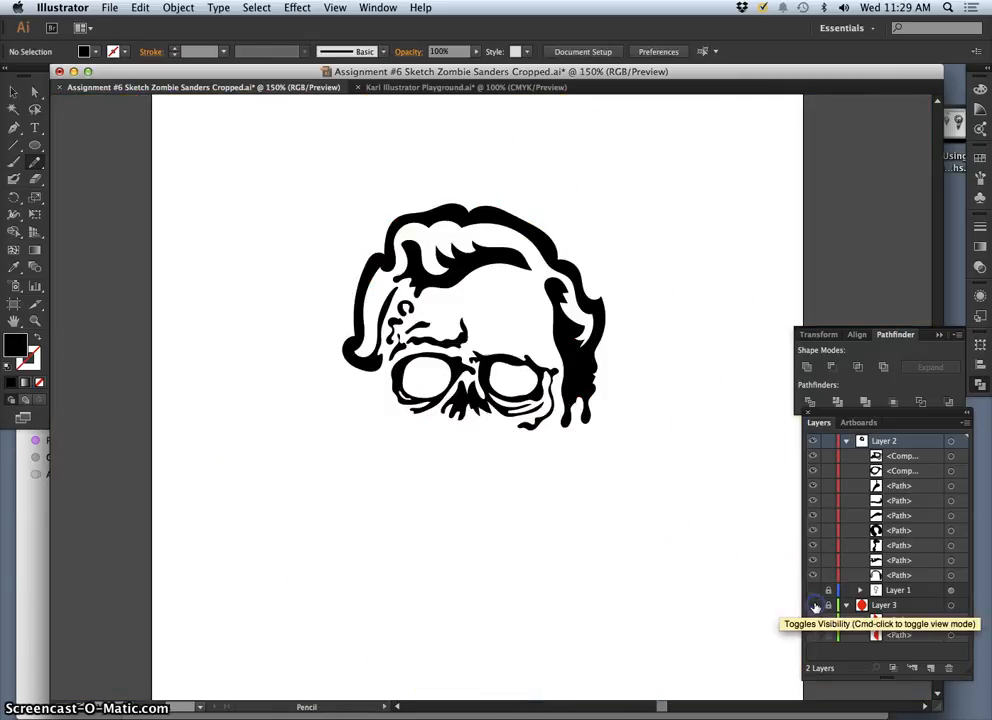
left_click(816, 605)
left_click(816, 605)
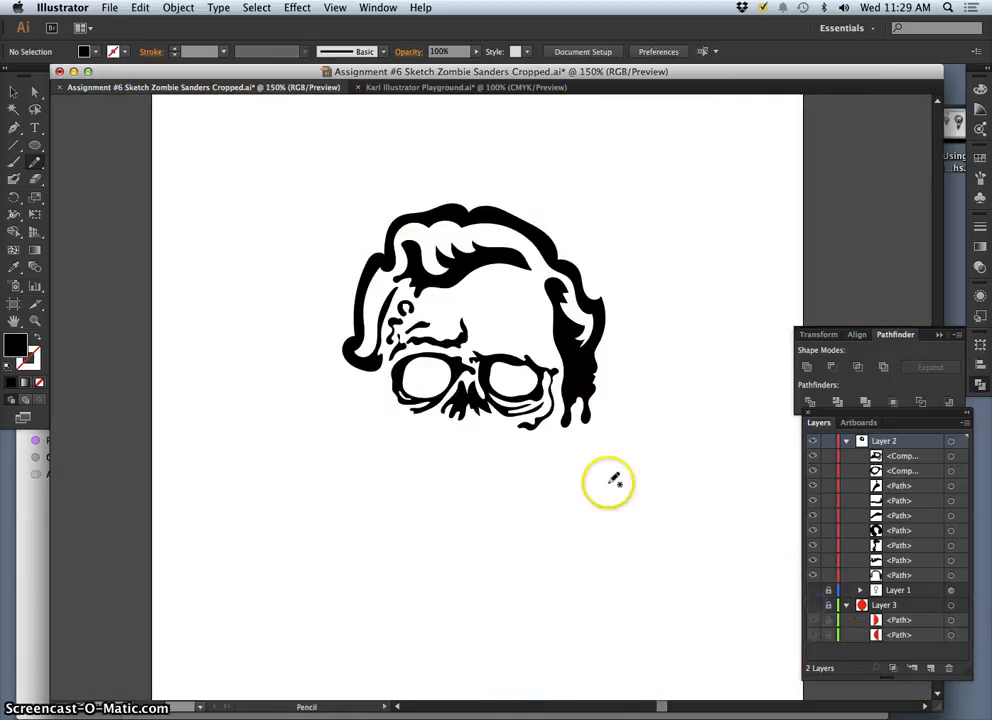
left_click(814, 591)
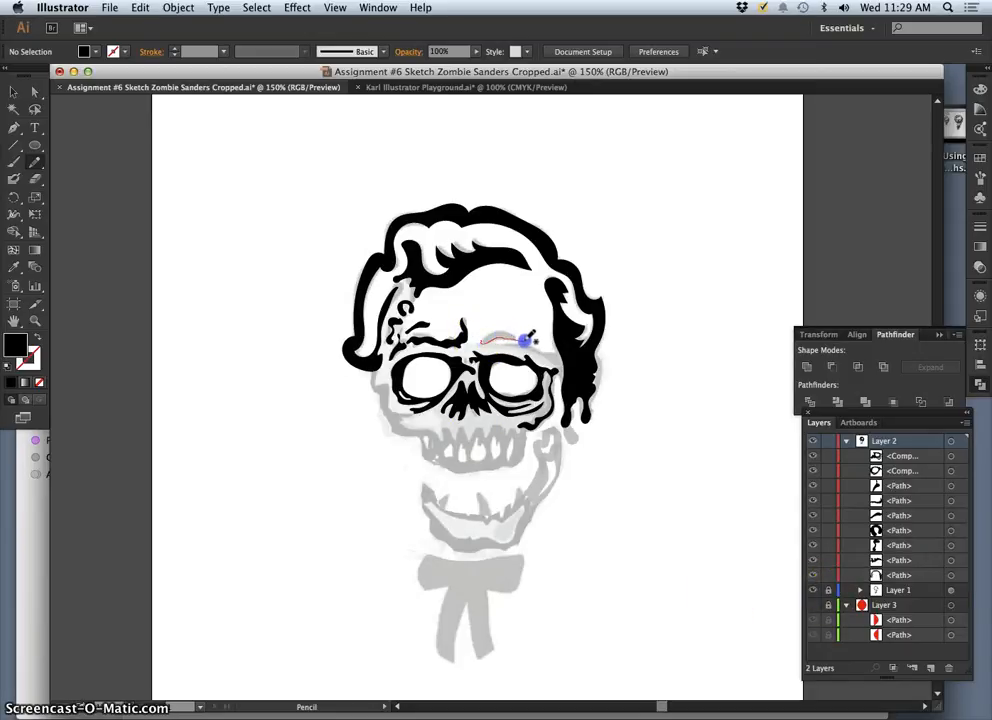
Trace the small wrinkle above the right eye with the Pencil tool and fill it with black.
left_click_drag(508, 337, 502, 330)
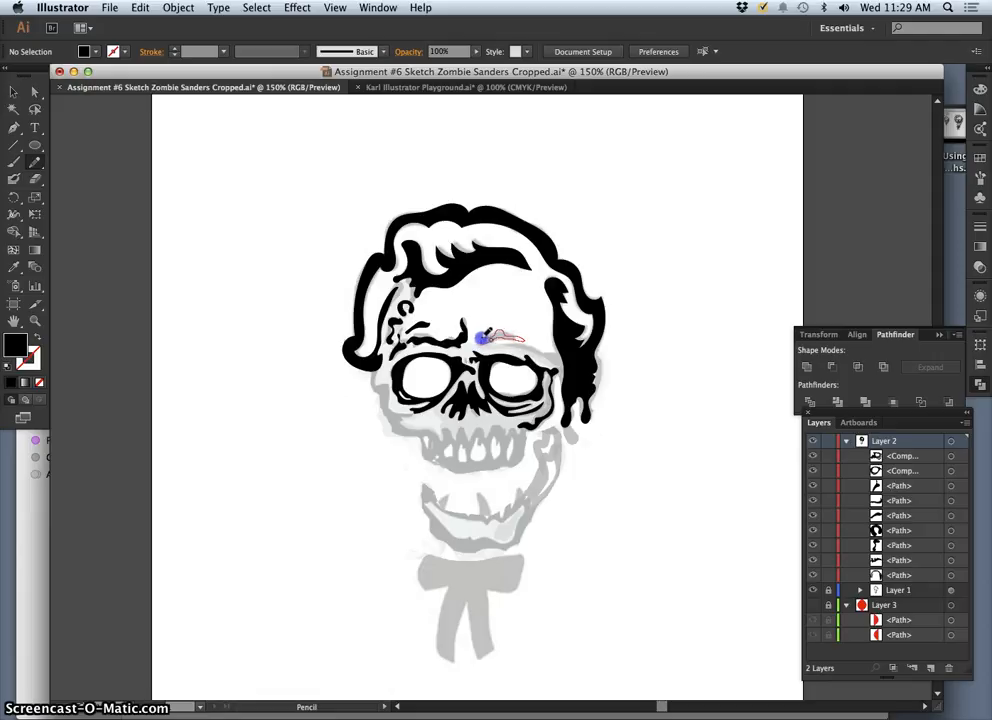
left_click_drag(482, 338, 483, 341)
left_click(12, 385)
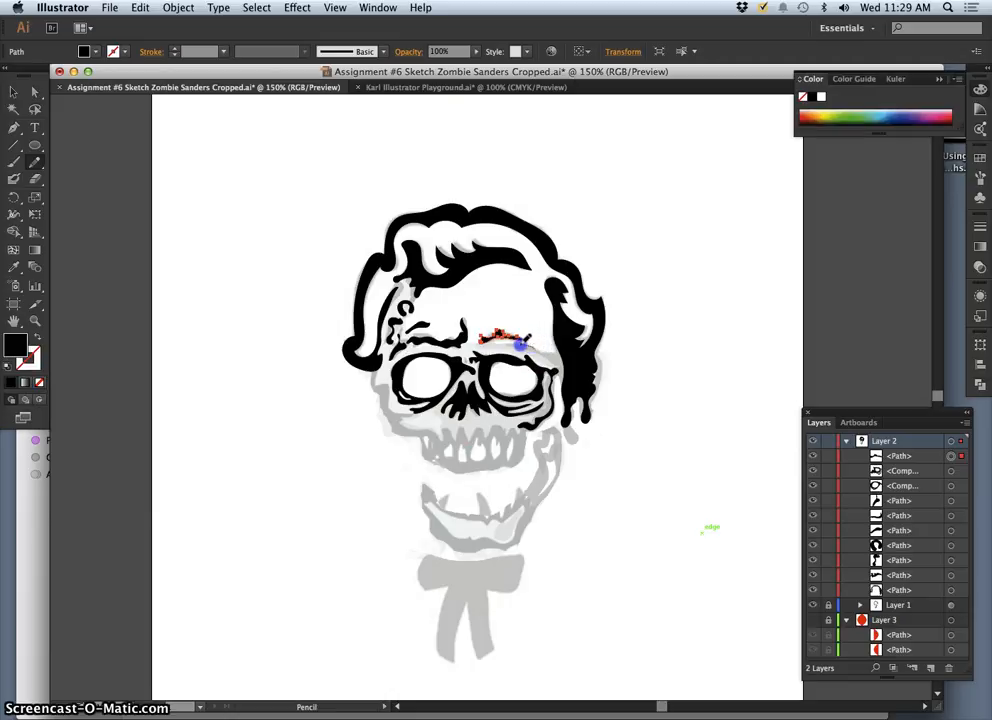
Trace the right brow ridge from above the eye into the side hair with the Pencil tool, fill it with black and deselect everything.
left_click_drag(522, 347, 538, 347)
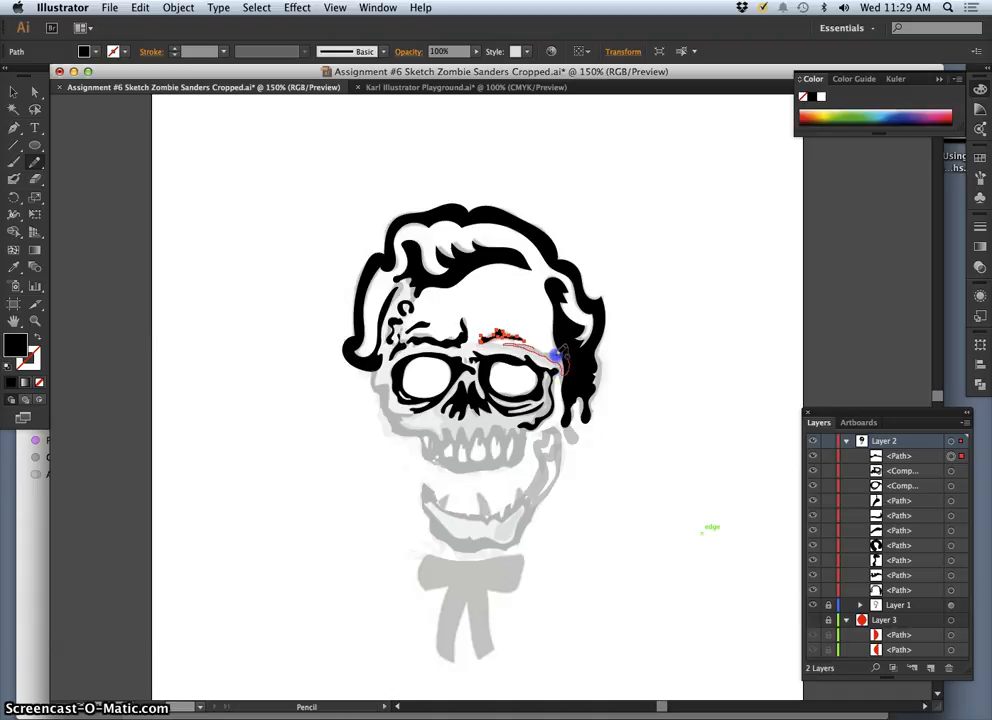
left_click_drag(538, 349, 535, 348)
key("super+equal")
key("super+equal")
key("super+equal")
key("super+equal")
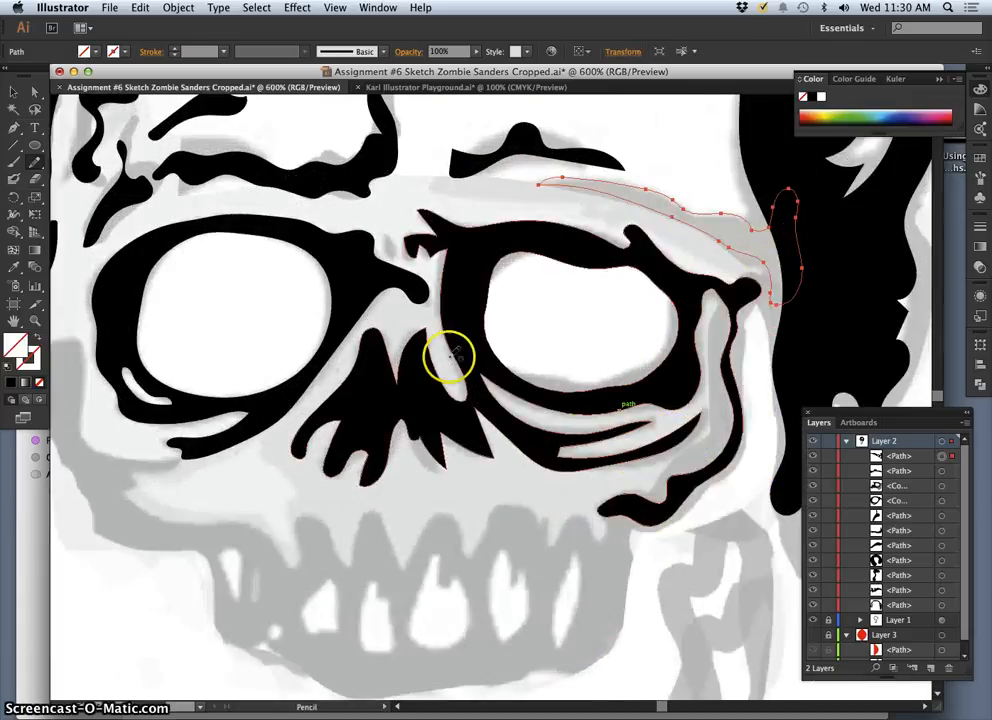
left_click(12, 383)
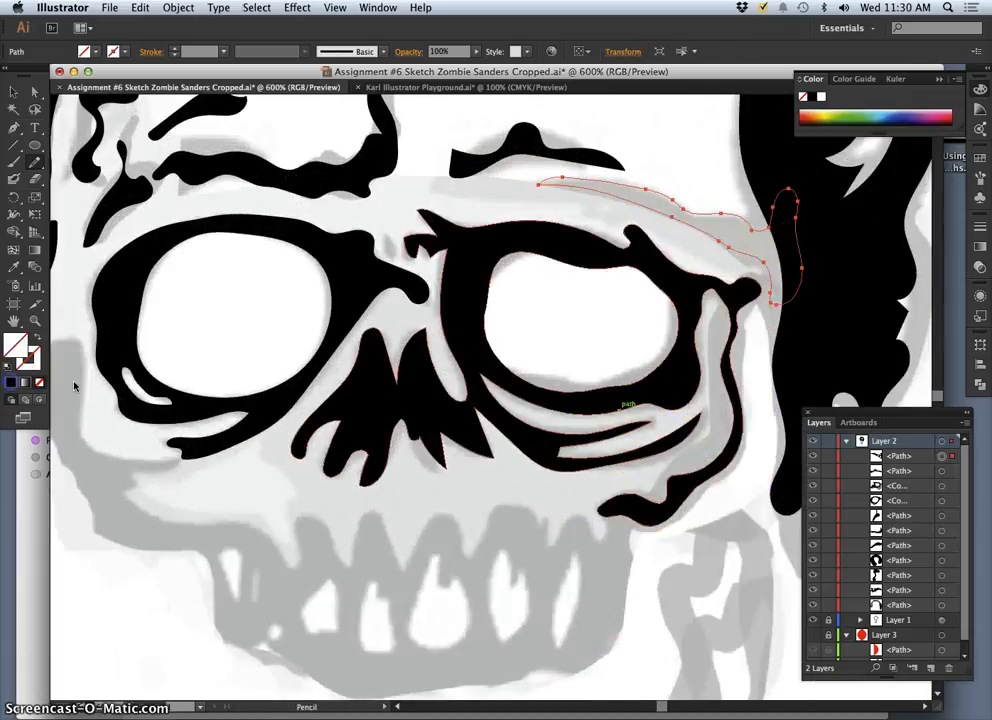
key("a")
left_click(831, 322)
left_click_drag(789, 253, 783, 298)
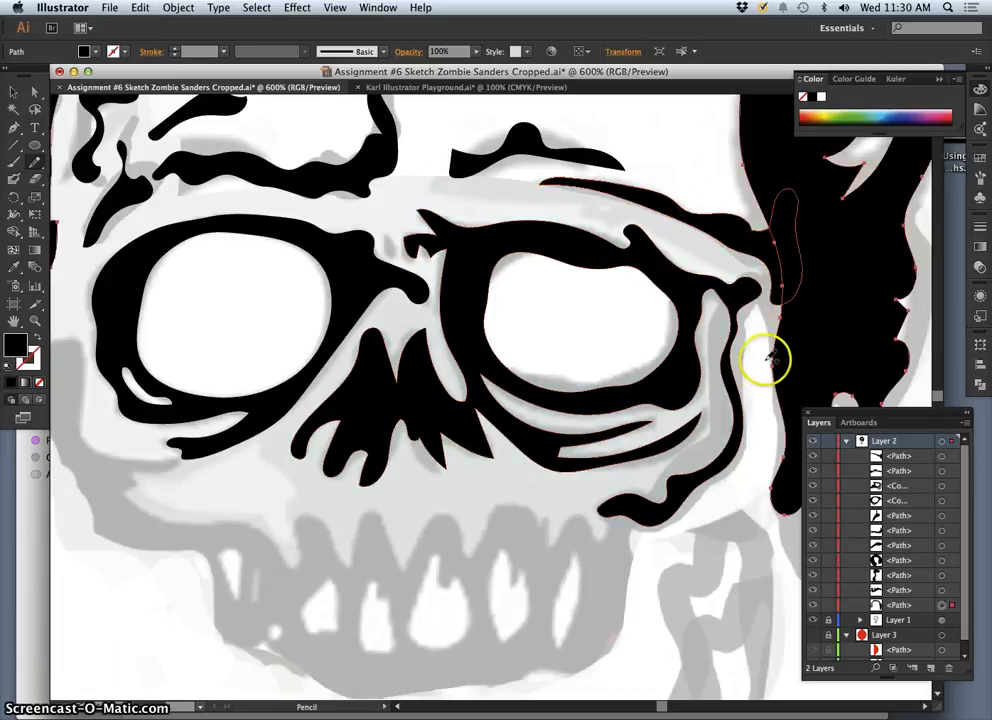
left_click(757, 412, "super")
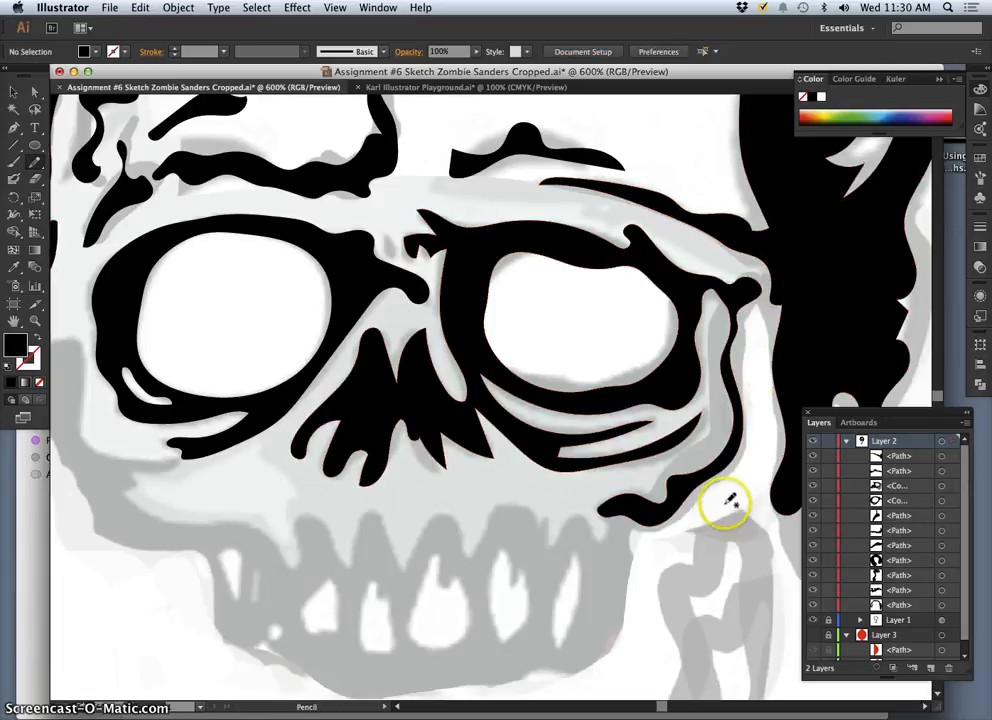
Trace the left cheek line and upper jaw as one closed Pencil shape with jagged gum points between the teeth, and fill it with black.
key("super+minus")
key("super+minus")
key("super+minus")
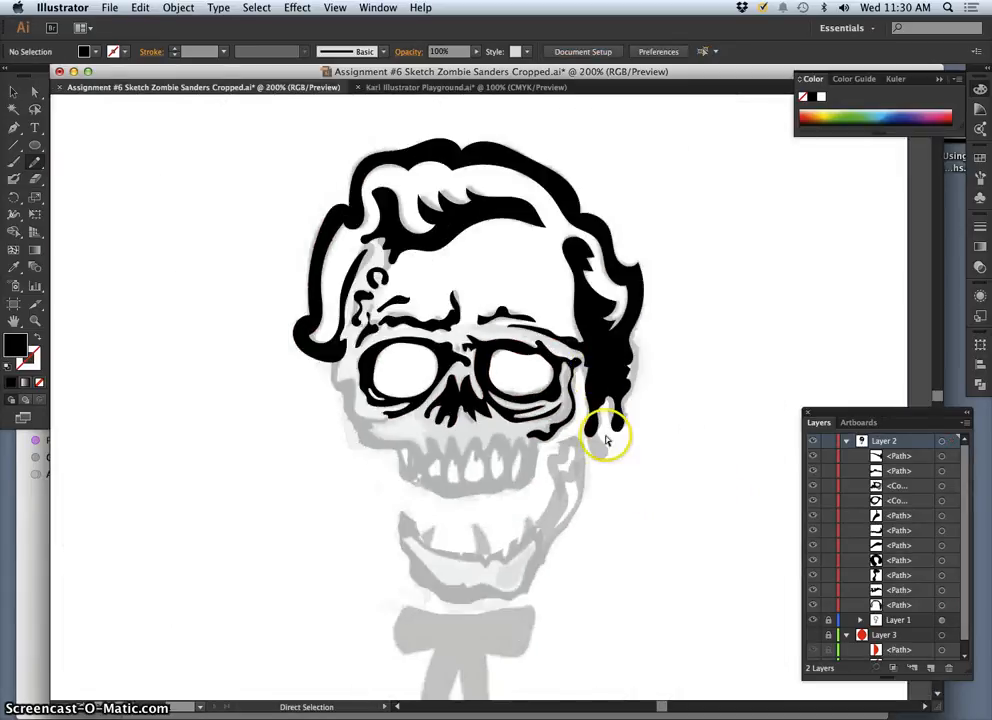
key("n")
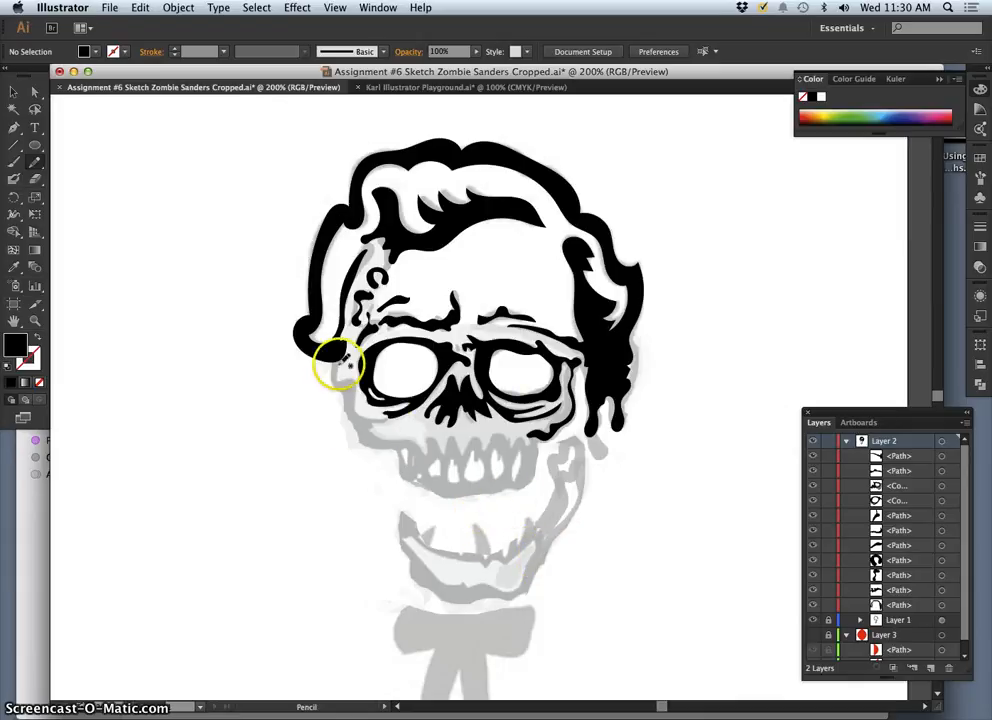
left_click_drag(333, 354, 355, 421)
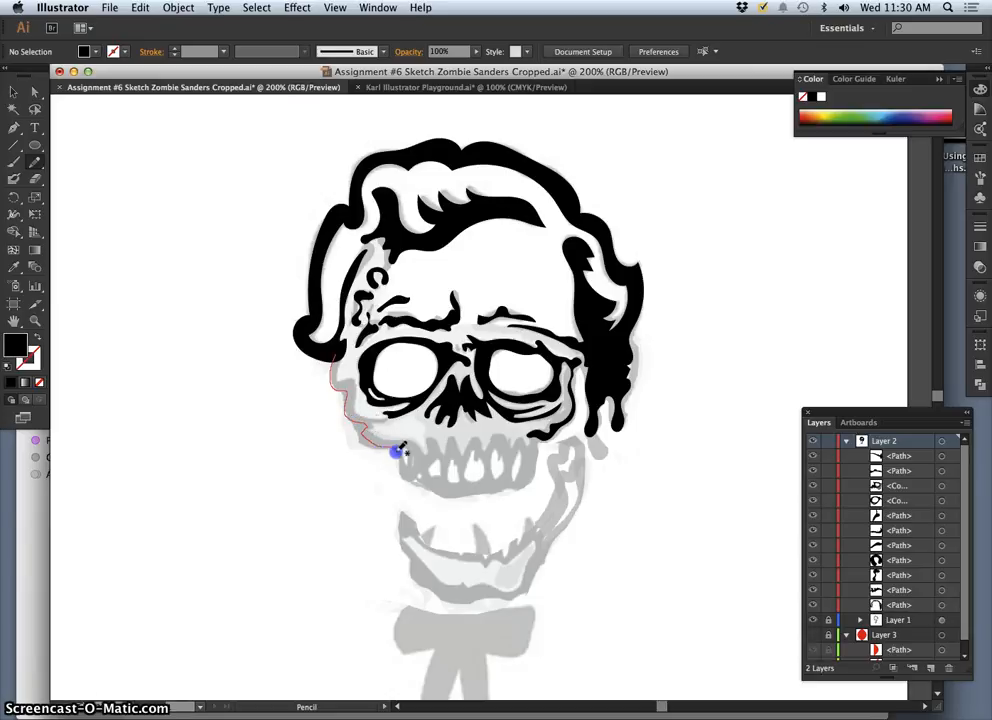
left_click_drag(401, 458, 401, 480)
left_click_drag(437, 485, 443, 487)
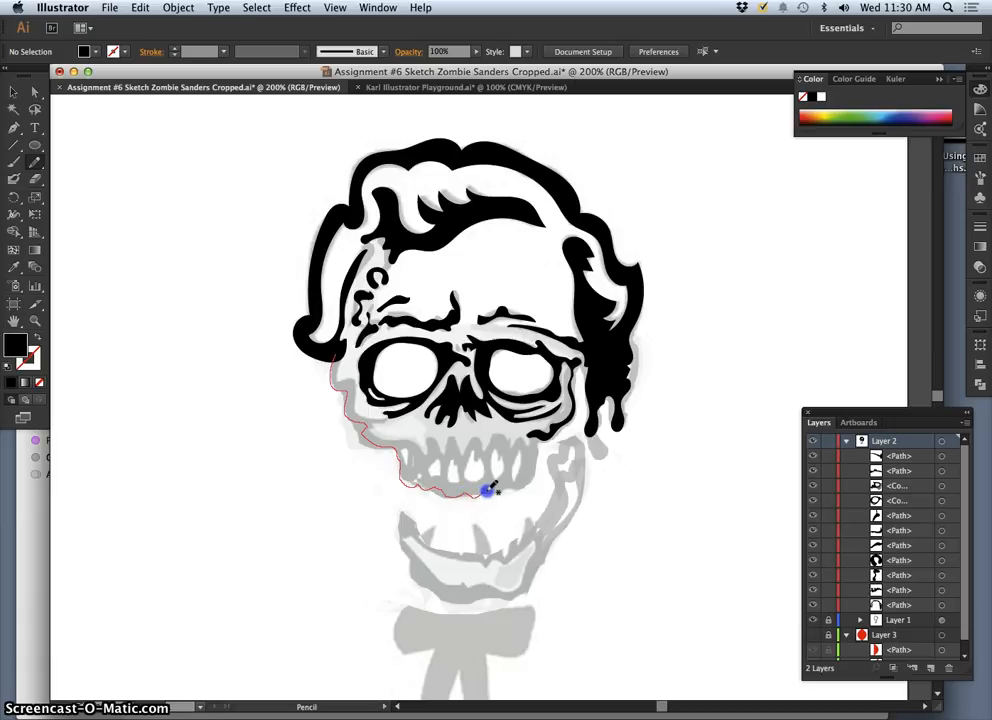
left_click_drag(493, 492, 508, 486)
left_click_drag(537, 448, 536, 443)
left_click_drag(510, 441, 507, 447)
left_click_drag(473, 437, 469, 442)
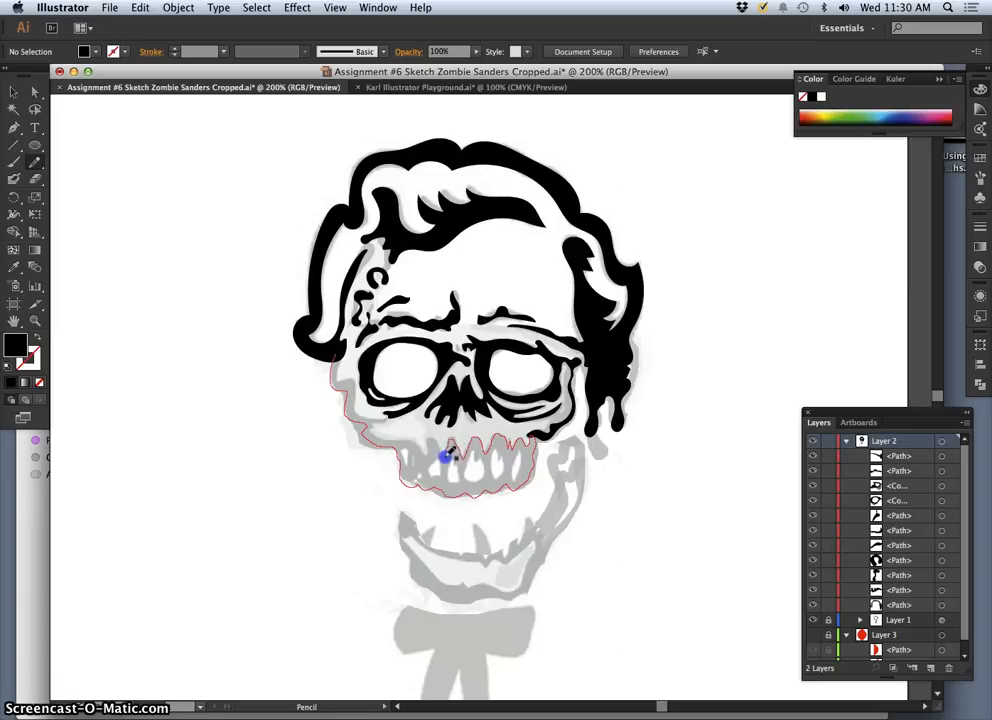
left_click_drag(440, 454, 437, 445)
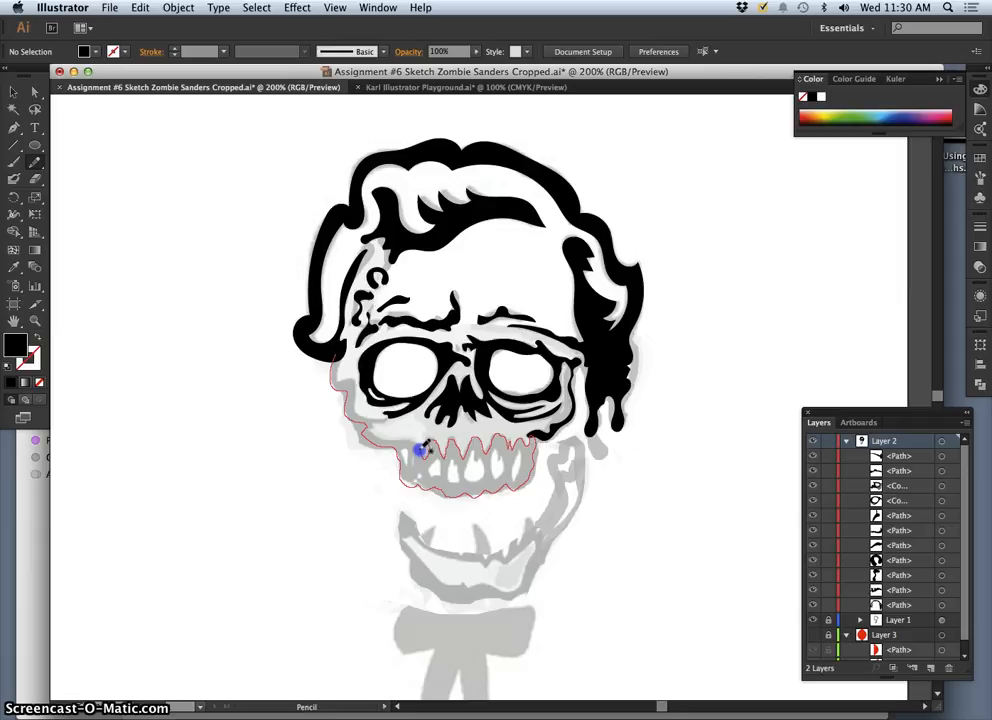
left_click_drag(405, 440, 389, 441)
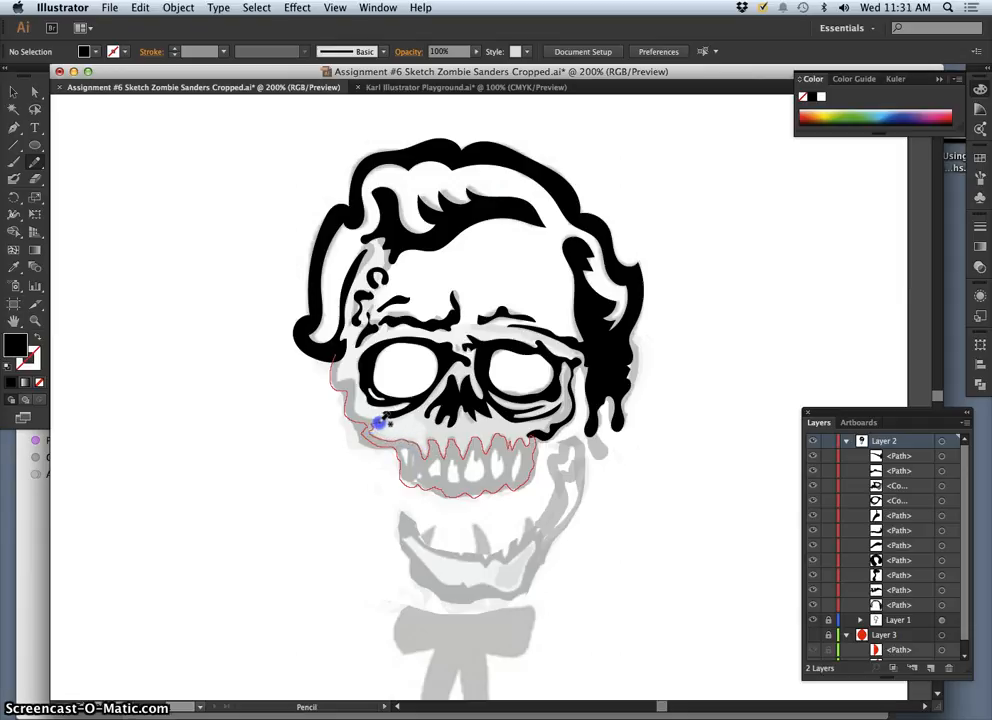
left_click_drag(381, 420, 374, 419)
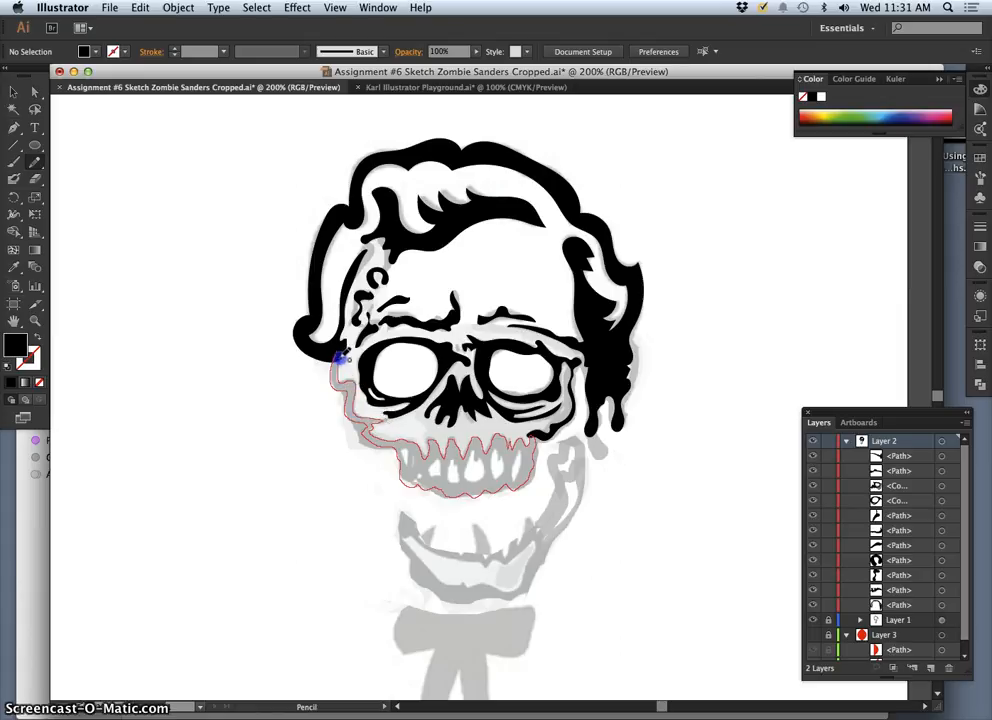
left_click_drag(343, 375, 343, 377)
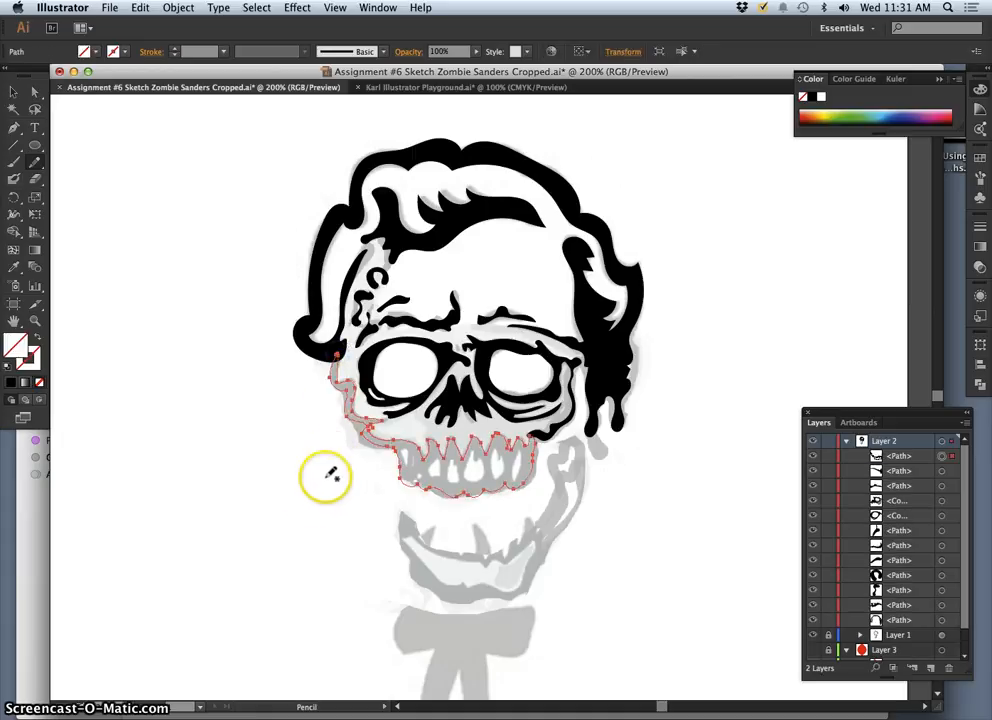
left_click(11, 381)
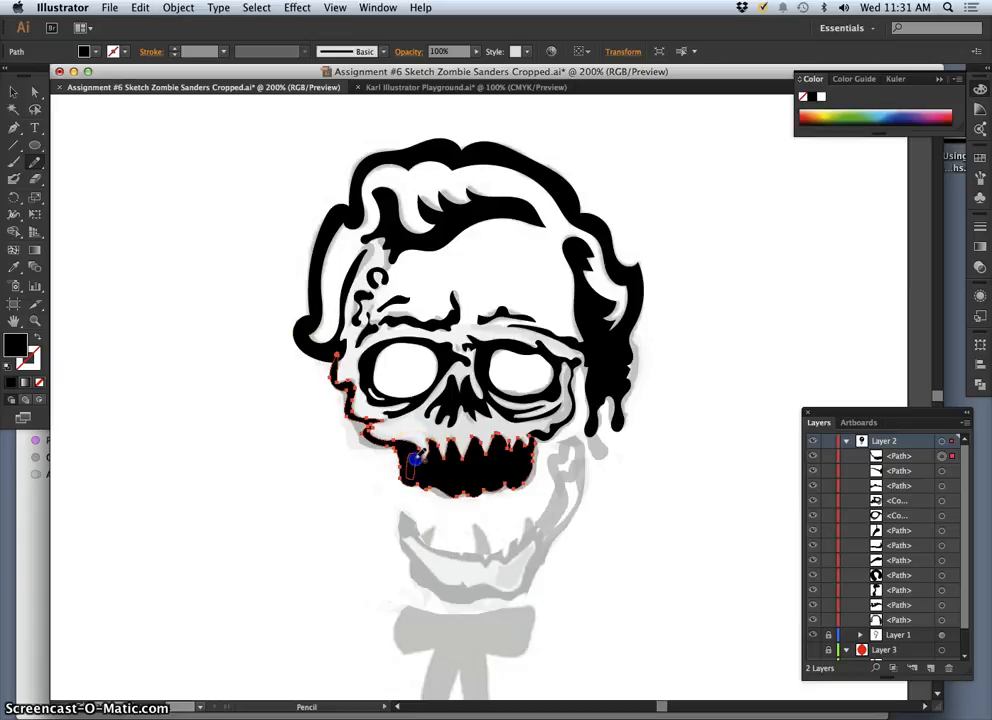
Draw seven closed tooth shapes across the black upper jaw with the Pencil tool, following the sketch.
left_click_drag(410, 455, 446, 488)
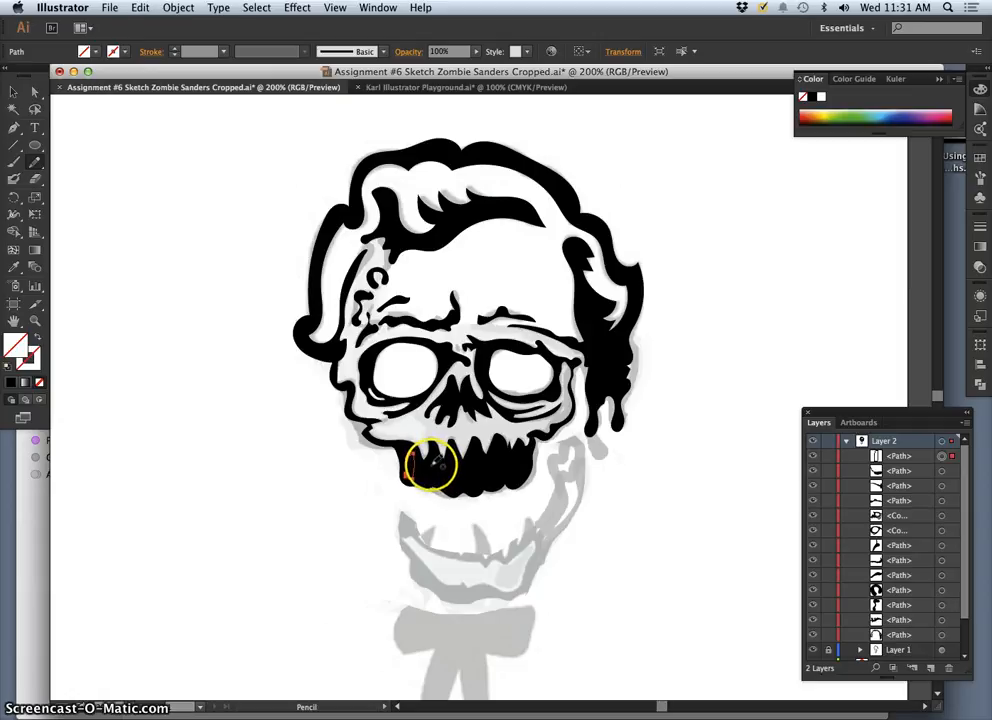
mouse_move(432, 456)
left_mouse_down()
mouse_move(432, 477)
mouse_move(428, 470)
left_mouse_up()
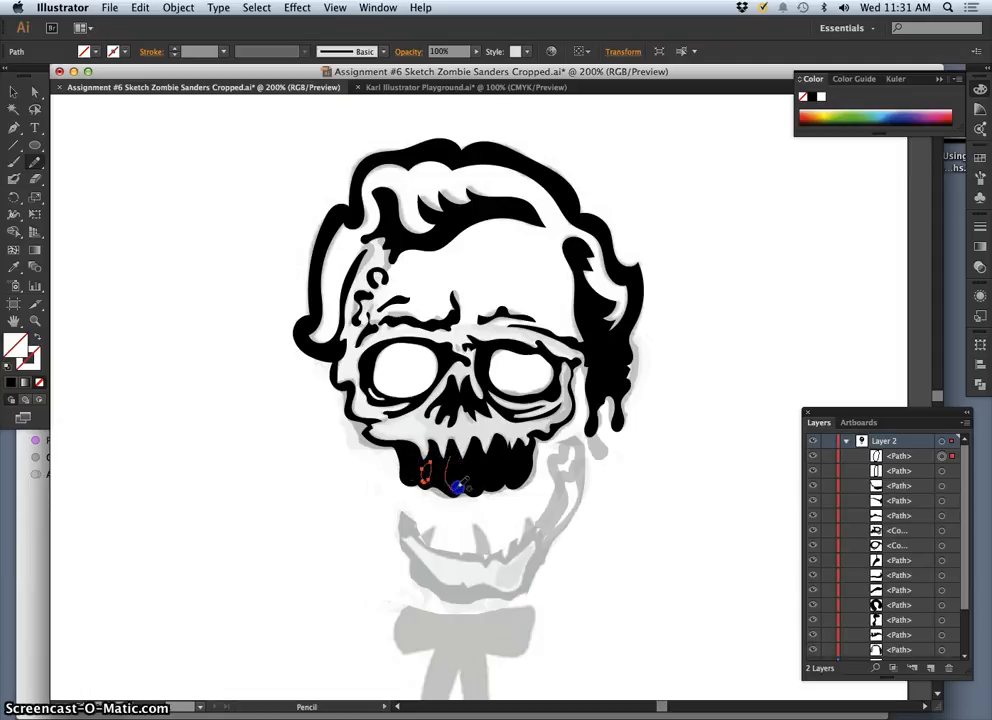
mouse_move(458, 470)
left_mouse_down()
mouse_move(450, 458)
mouse_move(471, 457)
left_mouse_up()
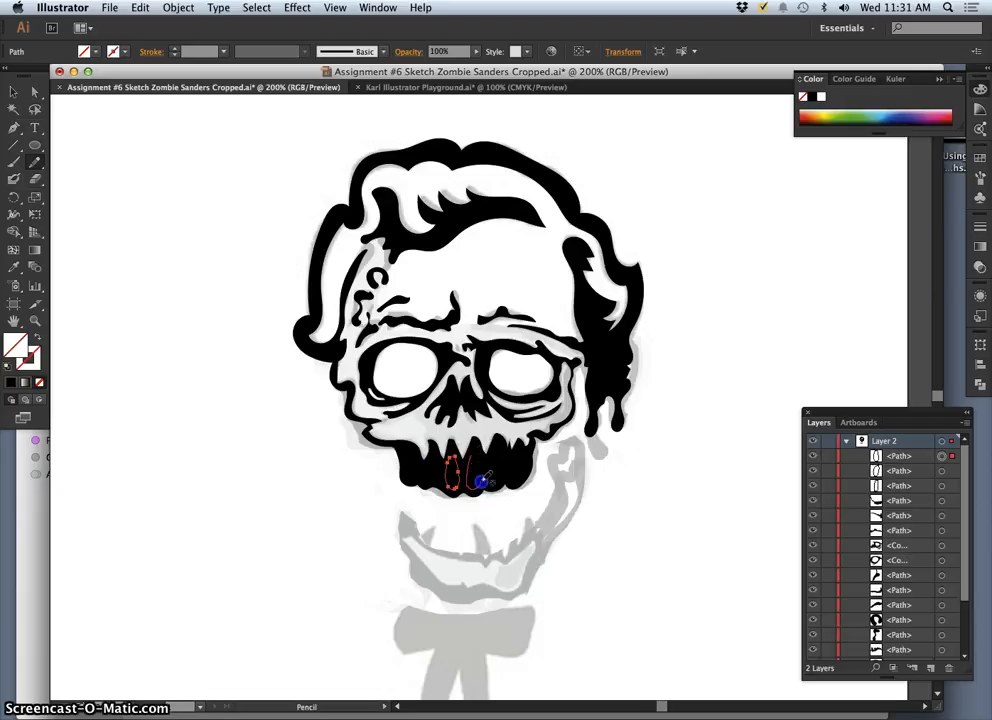
mouse_move(471, 457)
left_mouse_down()
mouse_move(491, 458)
mouse_move(496, 447)
mouse_move(520, 477)
mouse_move(517, 451)
mouse_move(525, 453)
left_mouse_up()
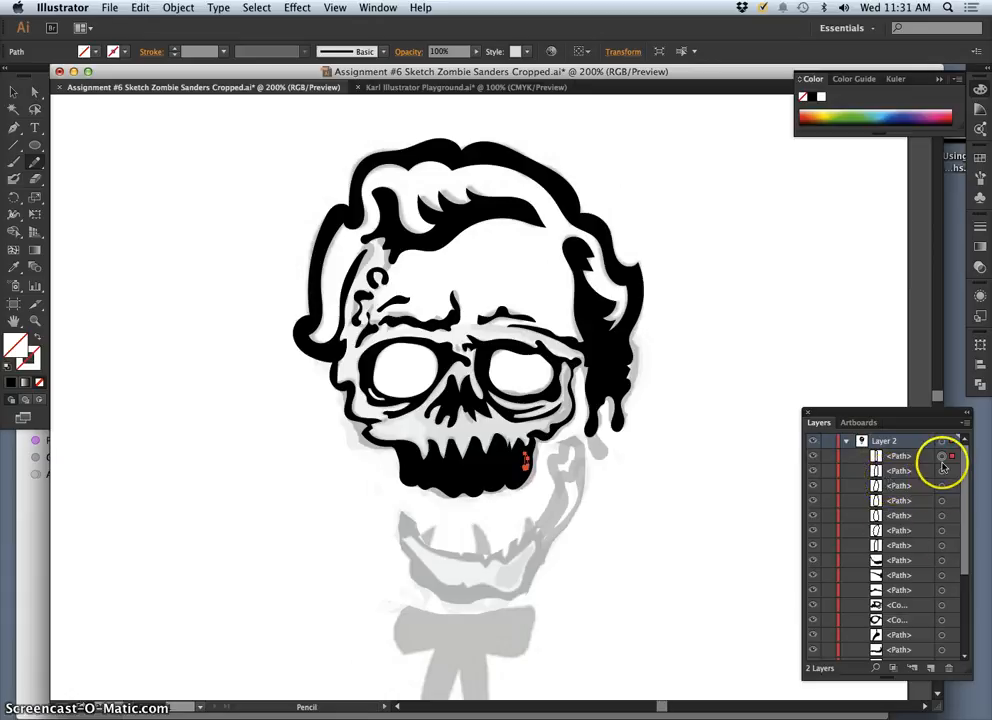
Cut the seven tooth shapes out of the upper jaw with Pathfinder Exclude, fill the resulting compound path with black and deselect it.
key("a")
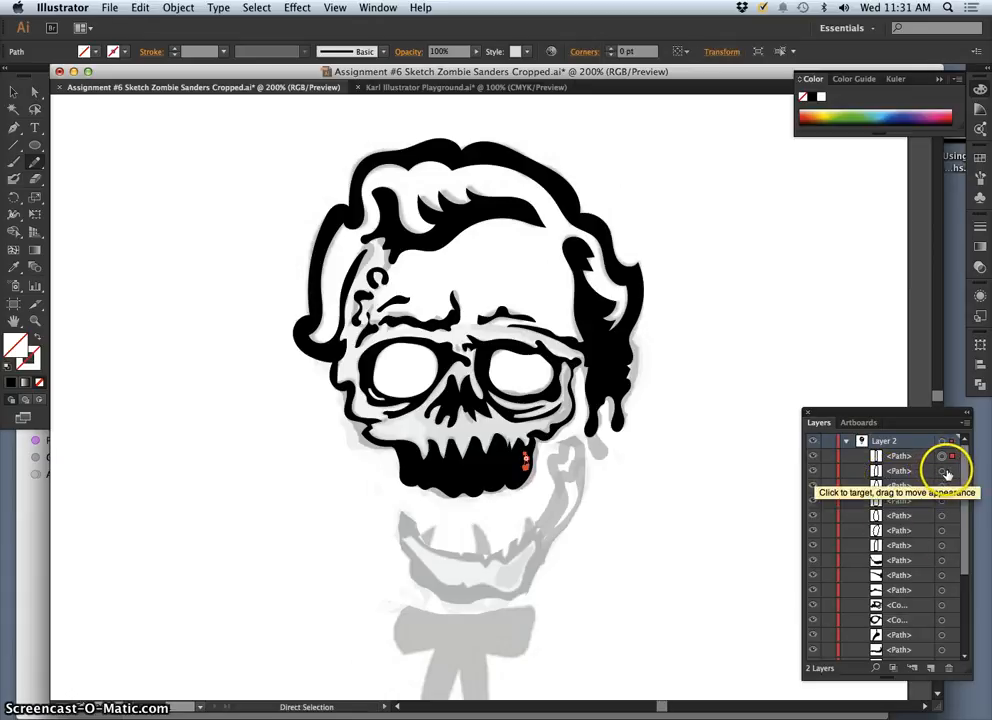
left_click(948, 472)
left_click(948, 458)
left_click(951, 472)
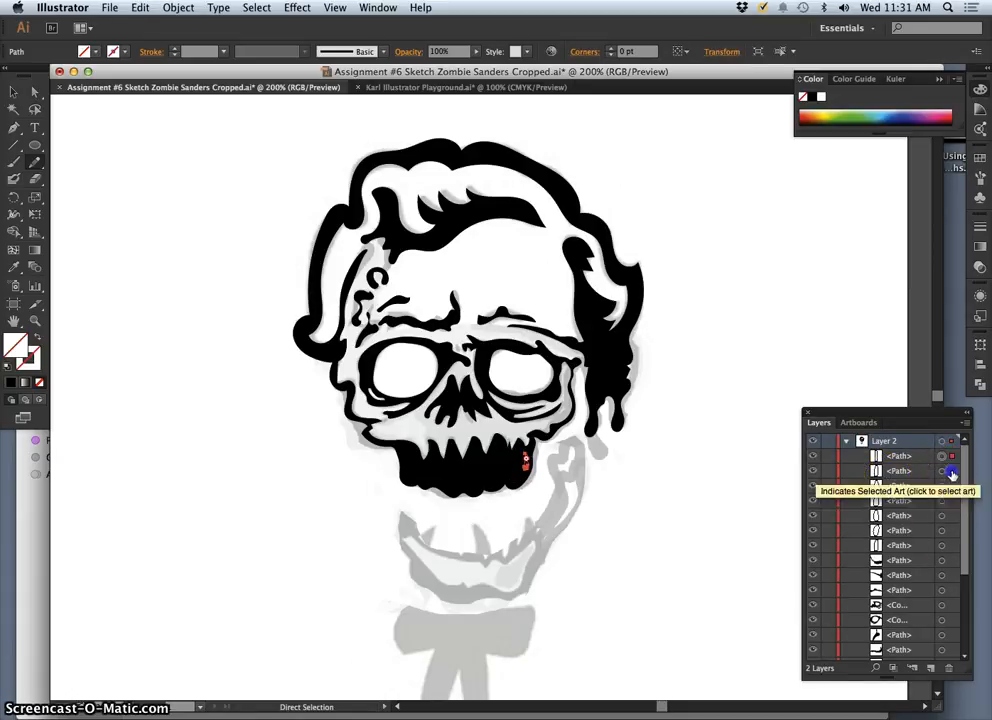
left_click(945, 487, "shift")
left_click(946, 502, "shift")
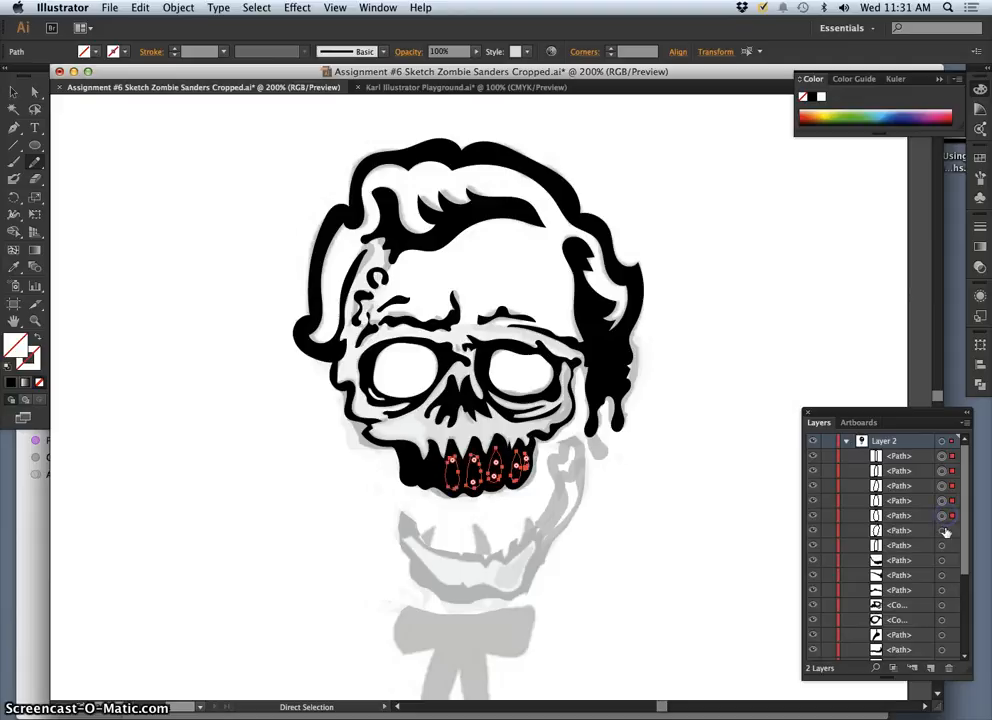
left_click(945, 531, "shift")
left_click(945, 560, "shift")
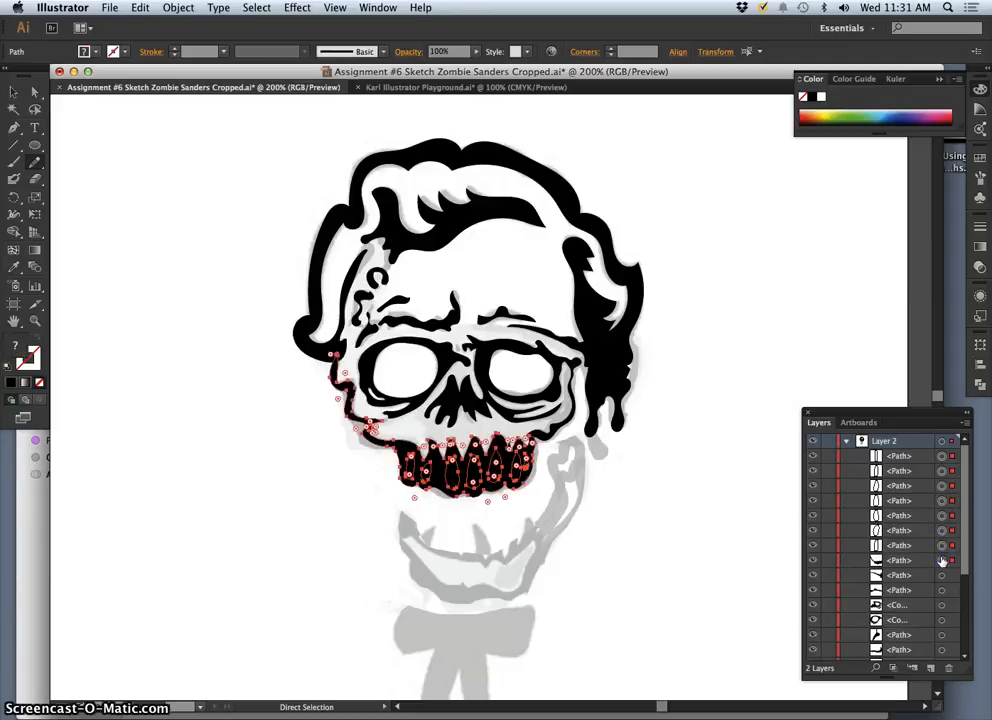
key("n")
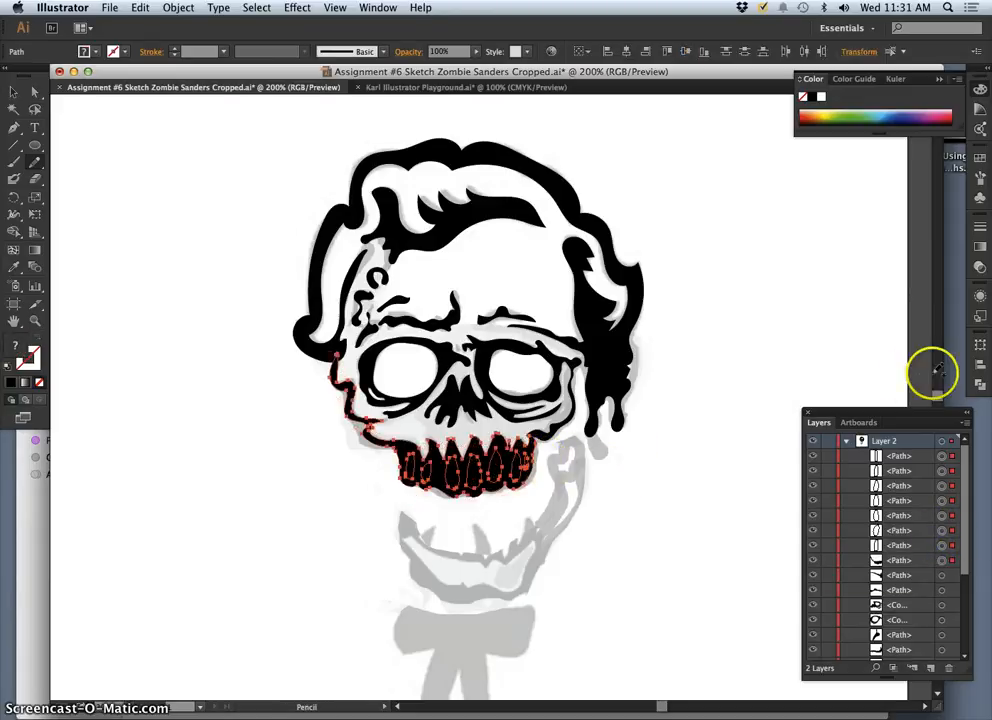
left_click(976, 384)
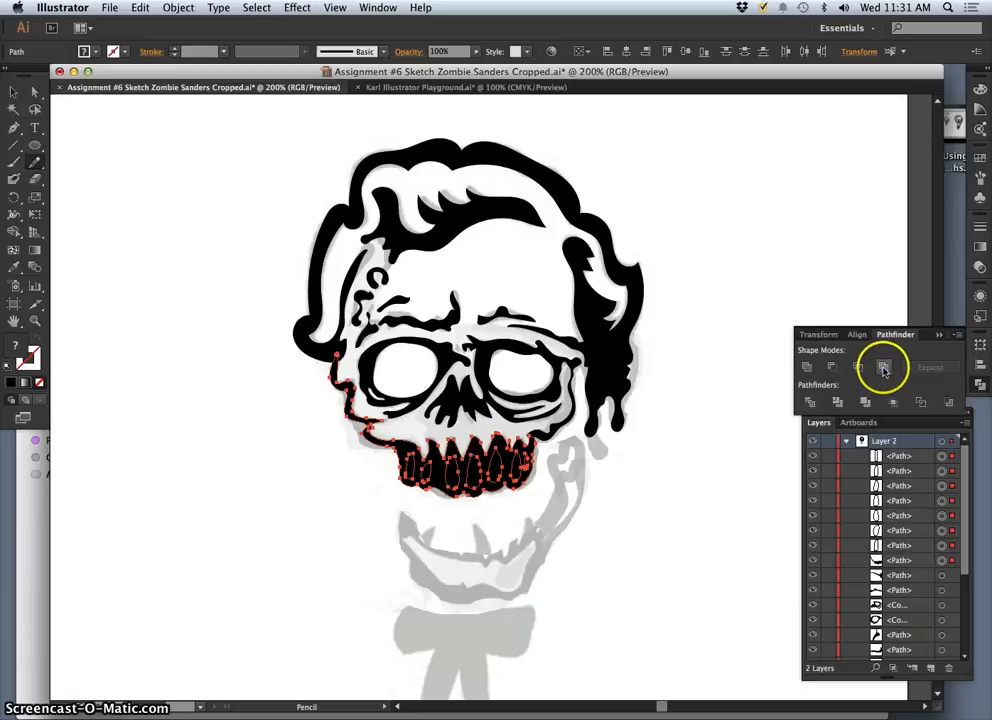
left_click(883, 367)
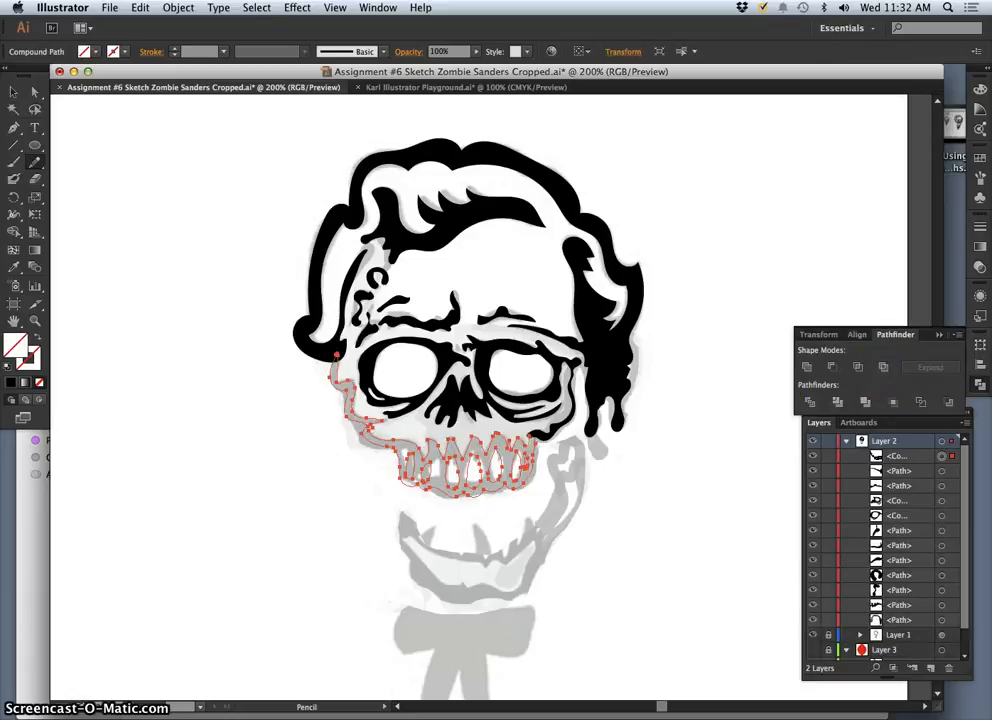
left_click(10, 382)
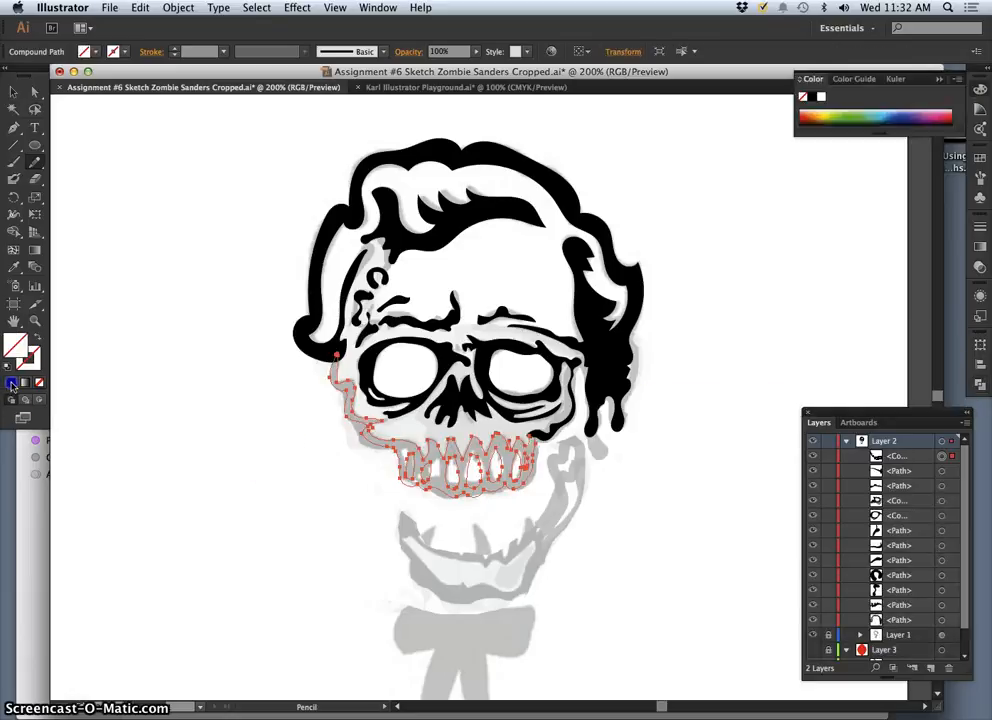
left_click(302, 517, "super")
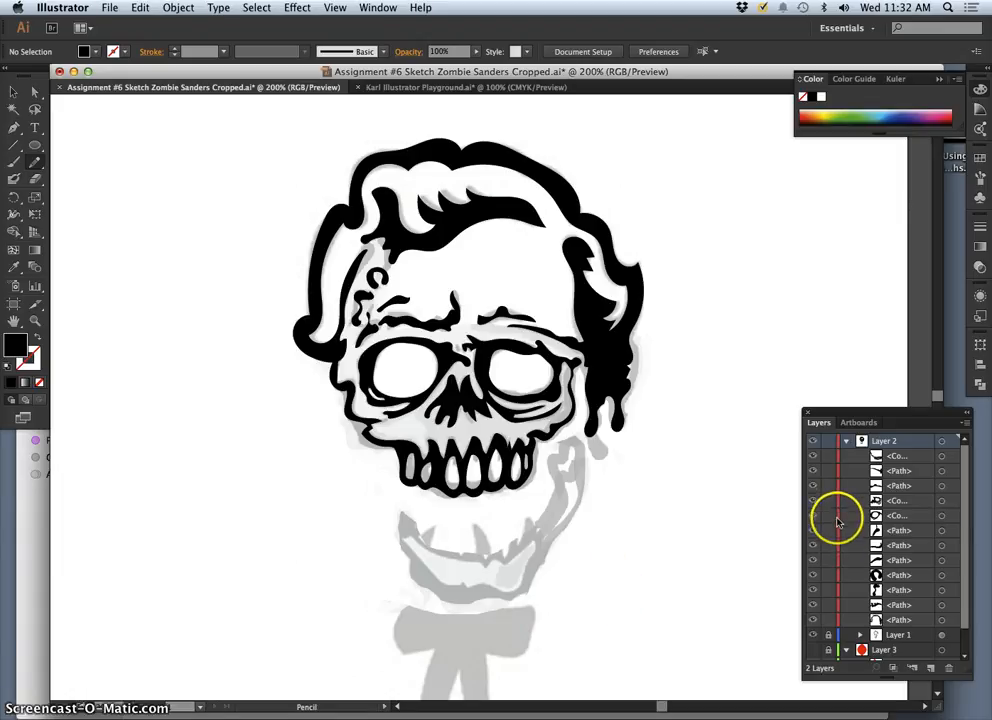
Toggle Layer 2's visibility off and back on, then collapse its contents in the layer list.
left_click(814, 441)
left_click(814, 441)
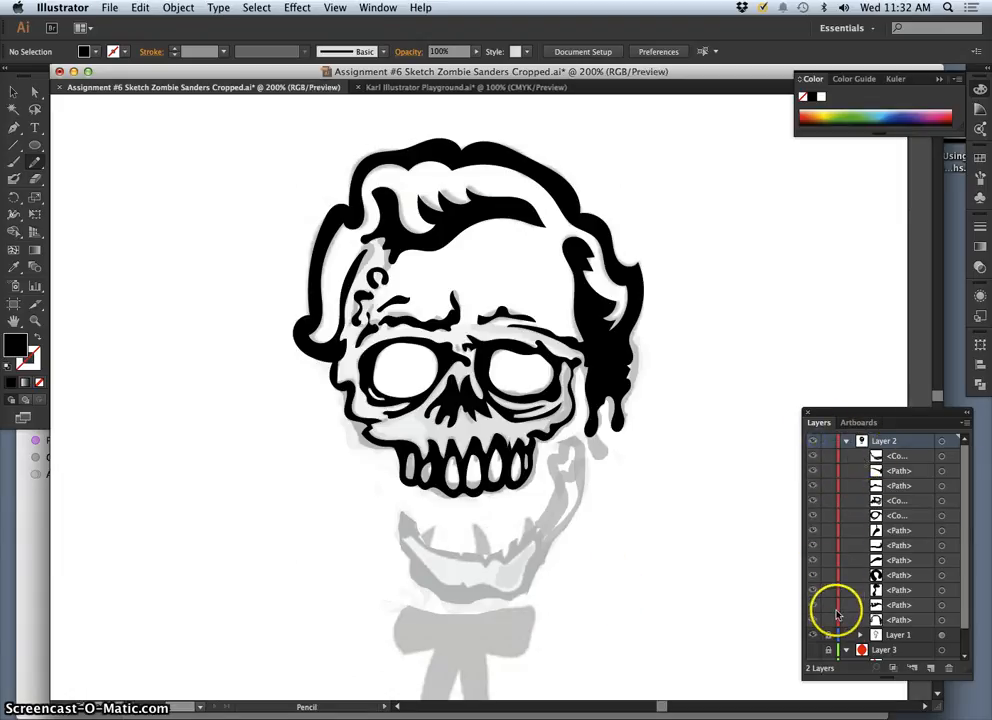
left_click(849, 441)
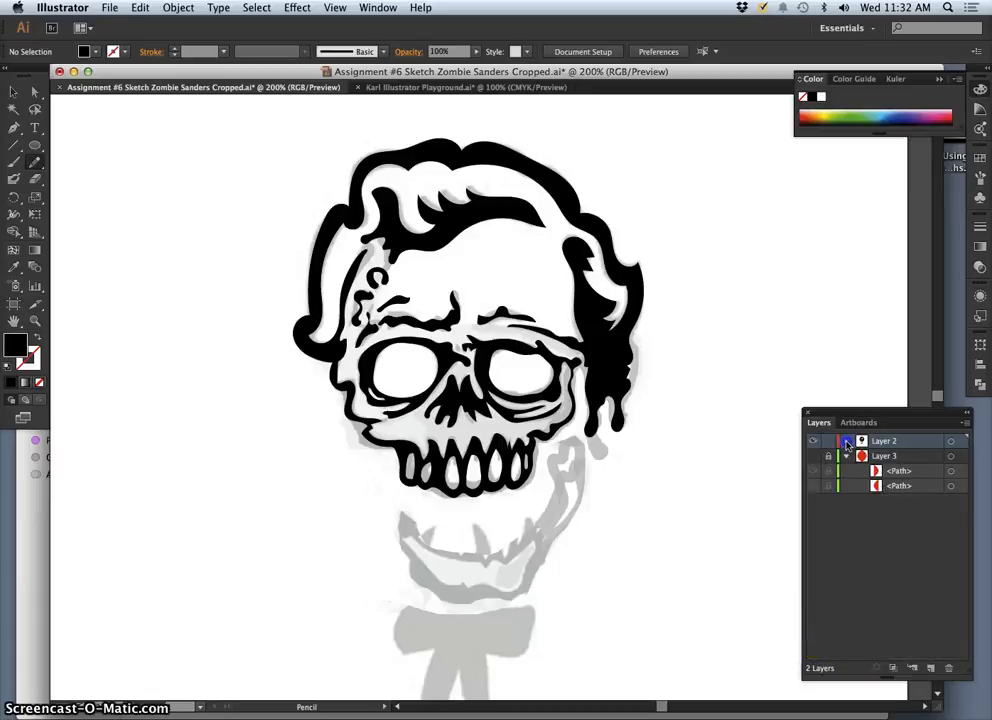
Move Layer 1 out of Layer 2 in the layer list and place it as a separate layer directly beneath Layer 2.
left_click(847, 442)
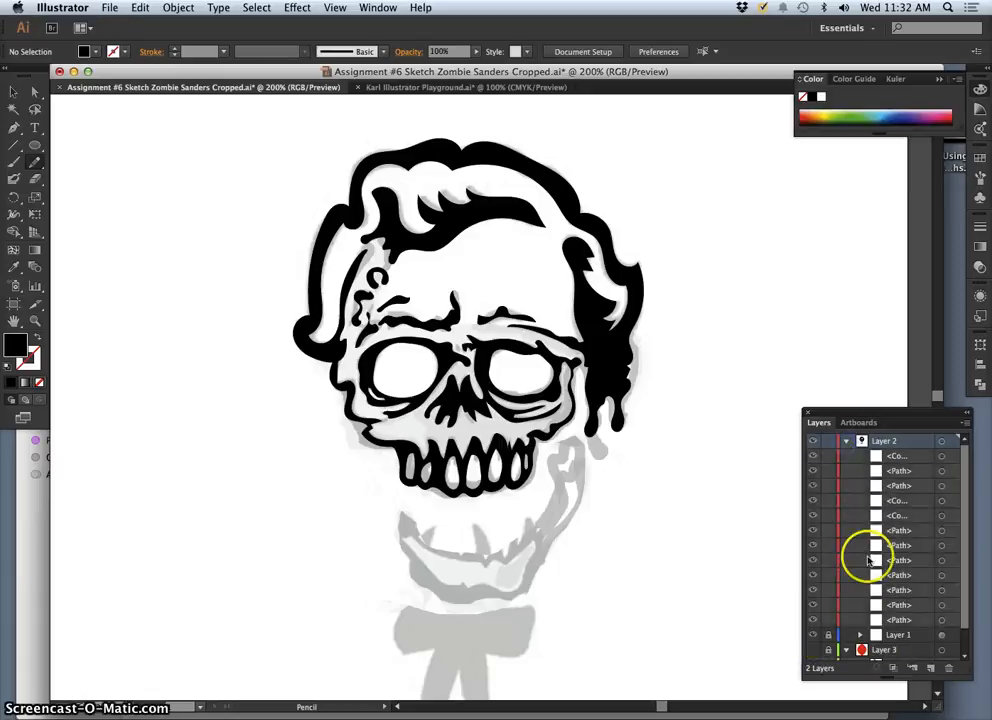
left_click(965, 657)
left_click(890, 610)
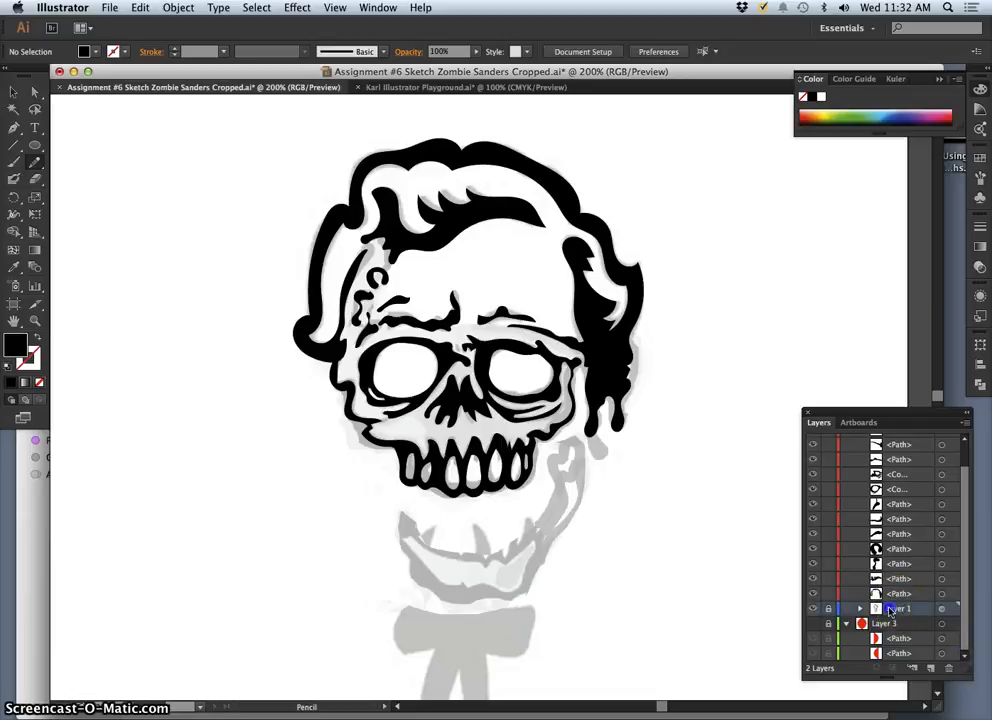
left_click_drag(885, 610, 967, 448)
left_click(847, 441)
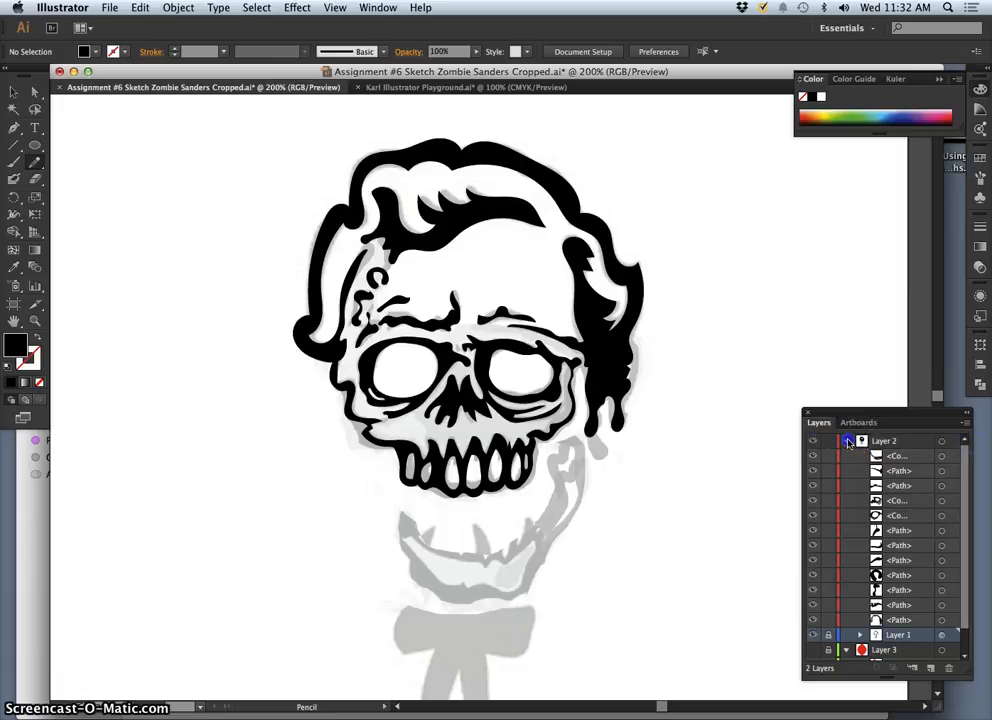
left_click(846, 441)
left_click(864, 630)
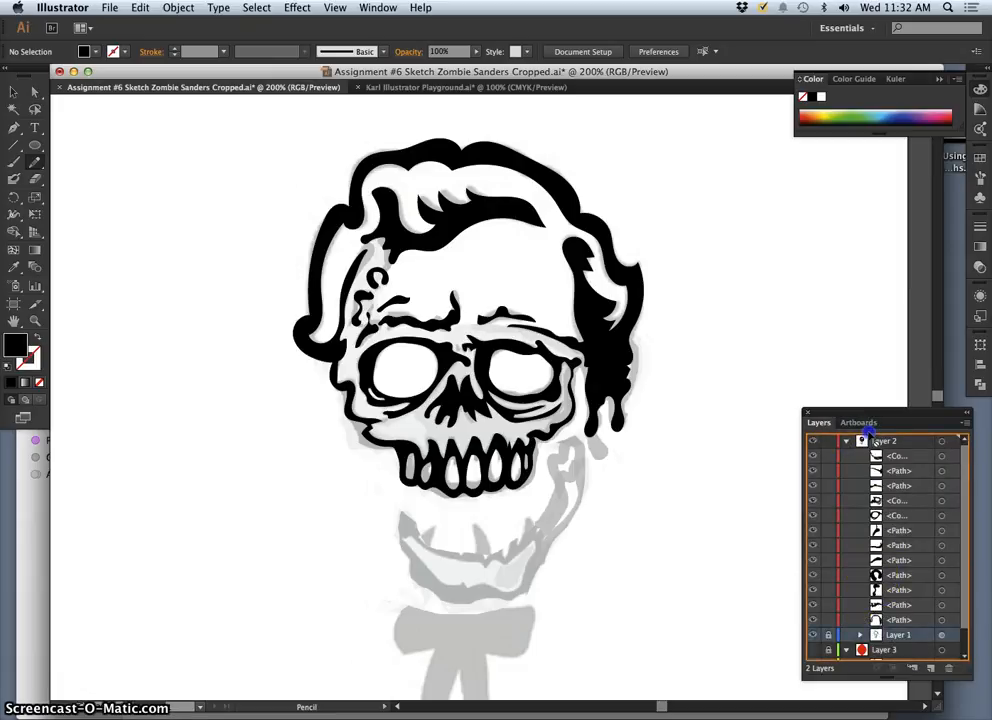
left_click_drag(866, 435, 866, 437)
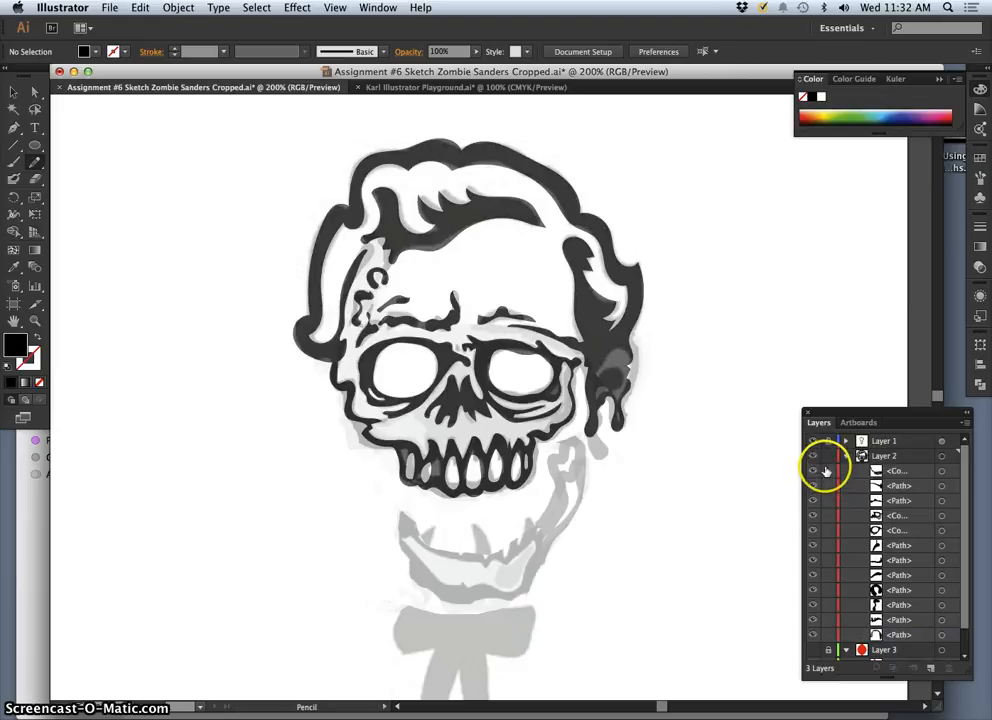
left_click(847, 457)
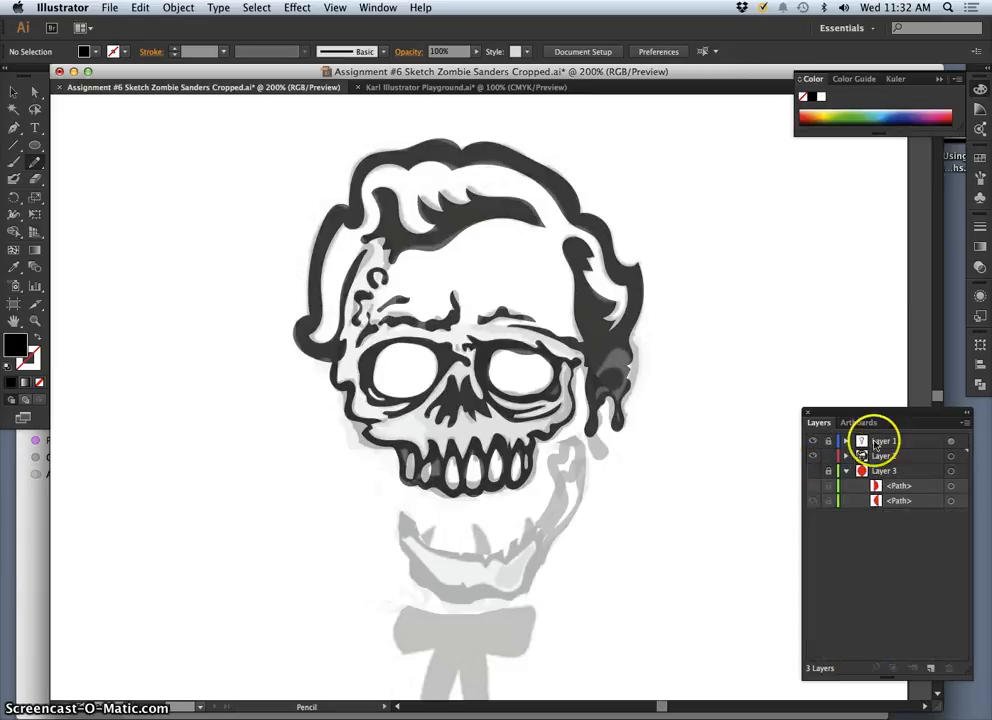
left_click_drag(875, 443, 876, 467)
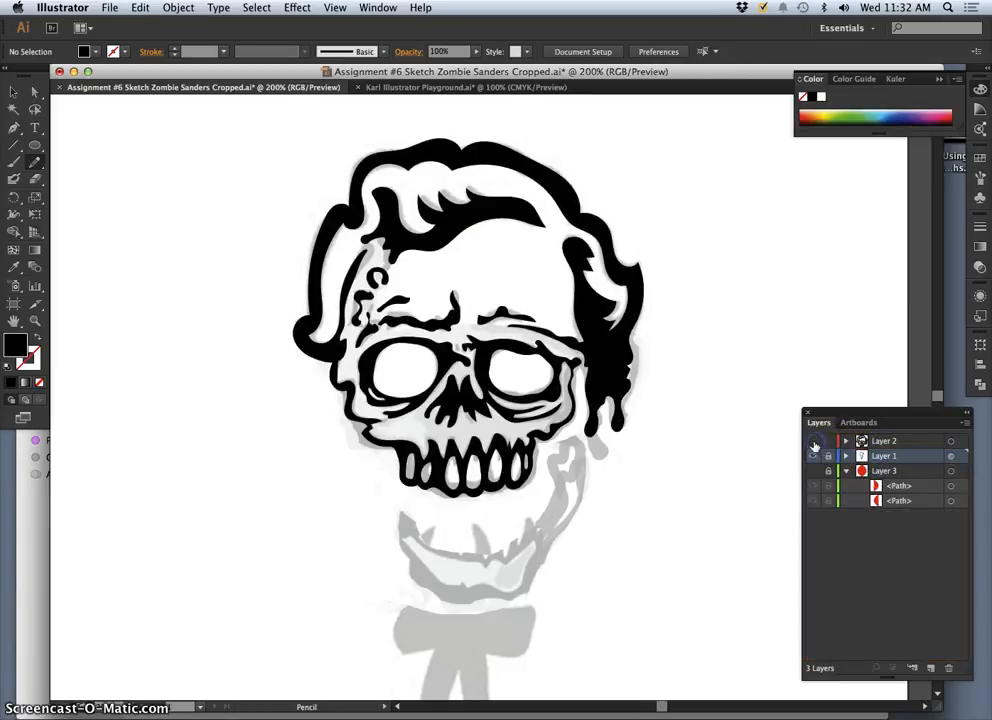
Toggle Layer 2's visibility off and on repeatedly to compare the black artwork with the underlying sketch.
left_click(815, 443)
left_click(815, 443)
left_click(815, 443)
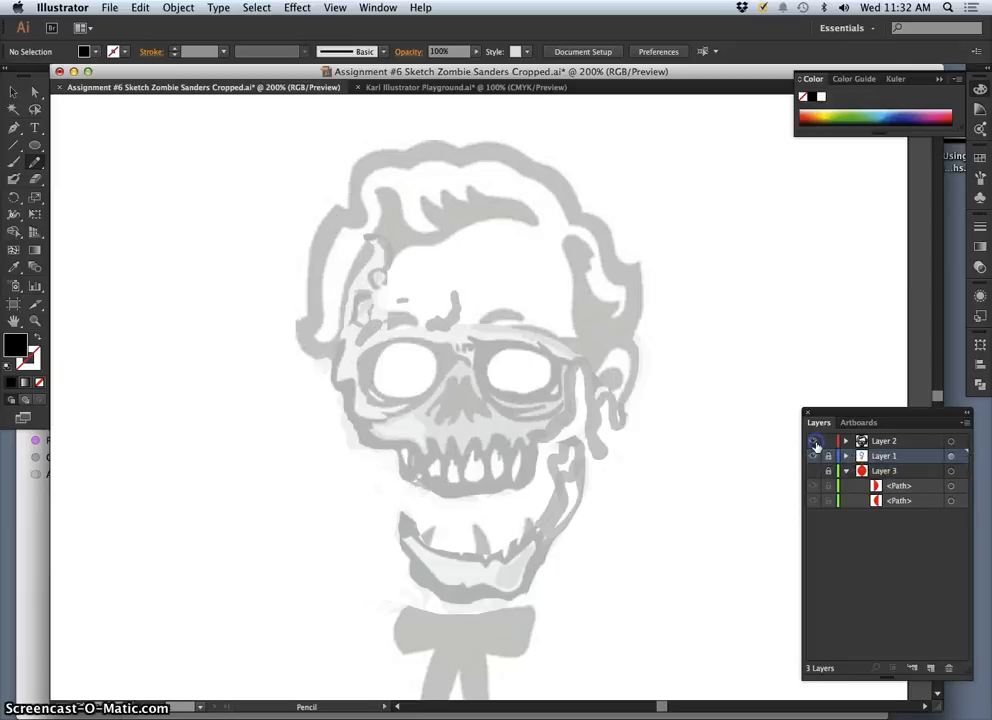
left_click(815, 443)
left_click(815, 443)
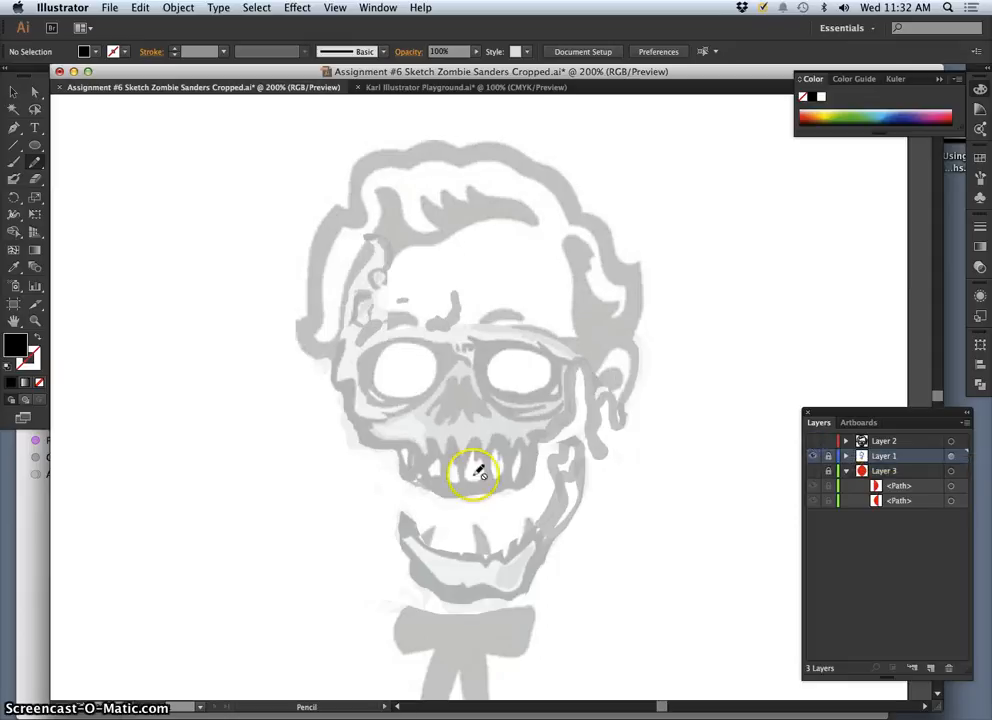
left_click(815, 443)
left_click(815, 443)
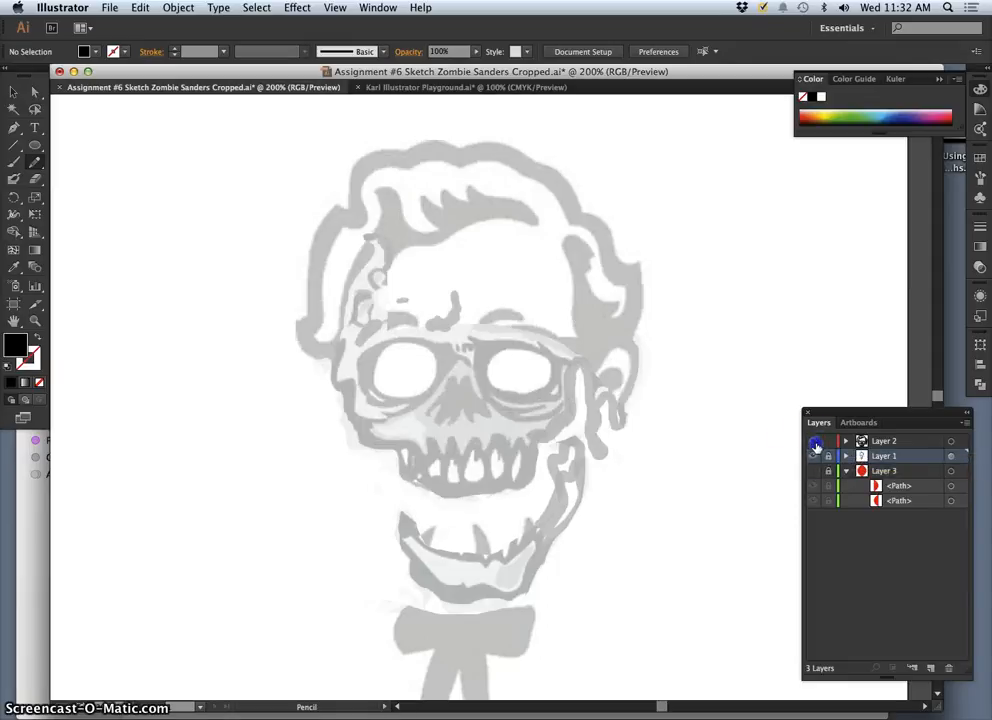
left_click(815, 443)
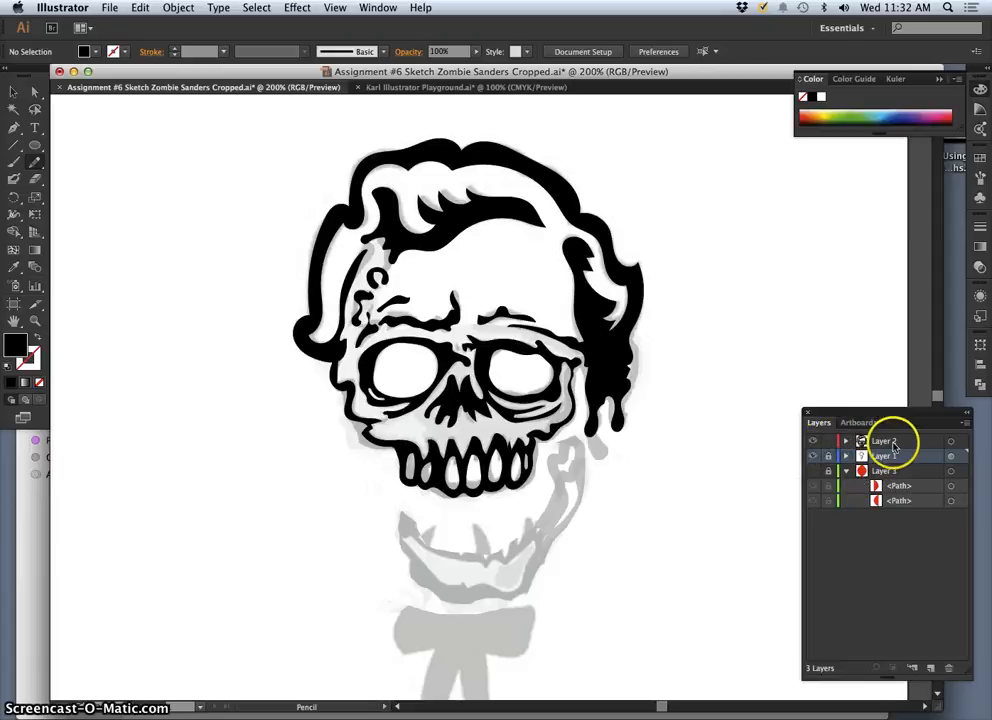
Select the upper-jaw compound path and reshape the middle tooth opening with the Pencil tool, adding small jagged notches at its top and bottom.
left_click(846, 441)
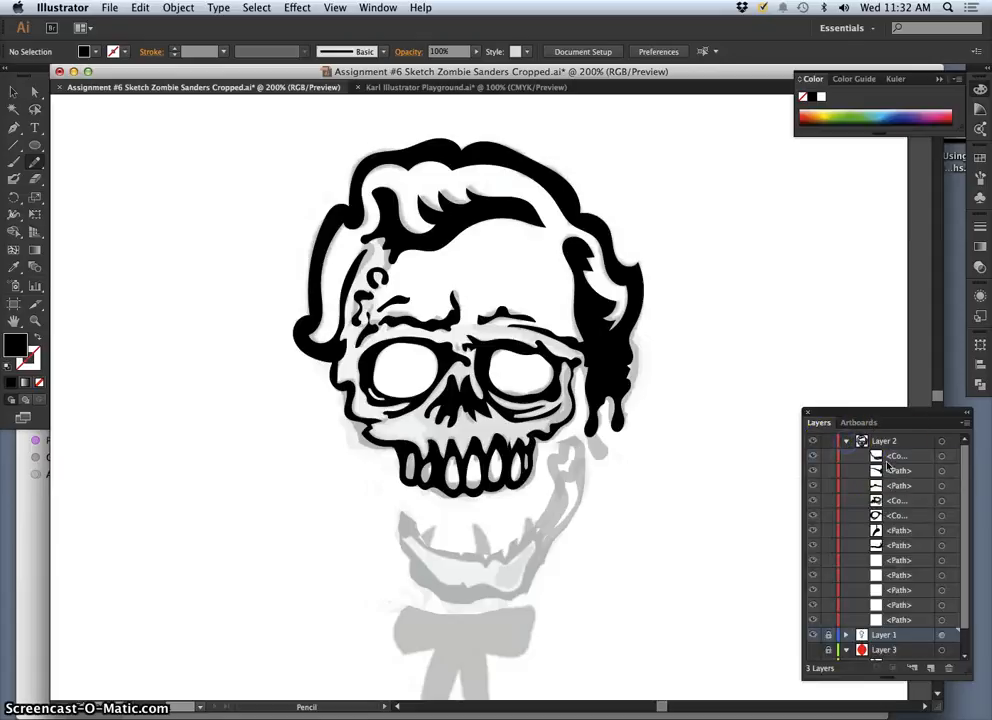
left_click(951, 456)
key("super+equal")
key("super+equal")
key("super+equal")
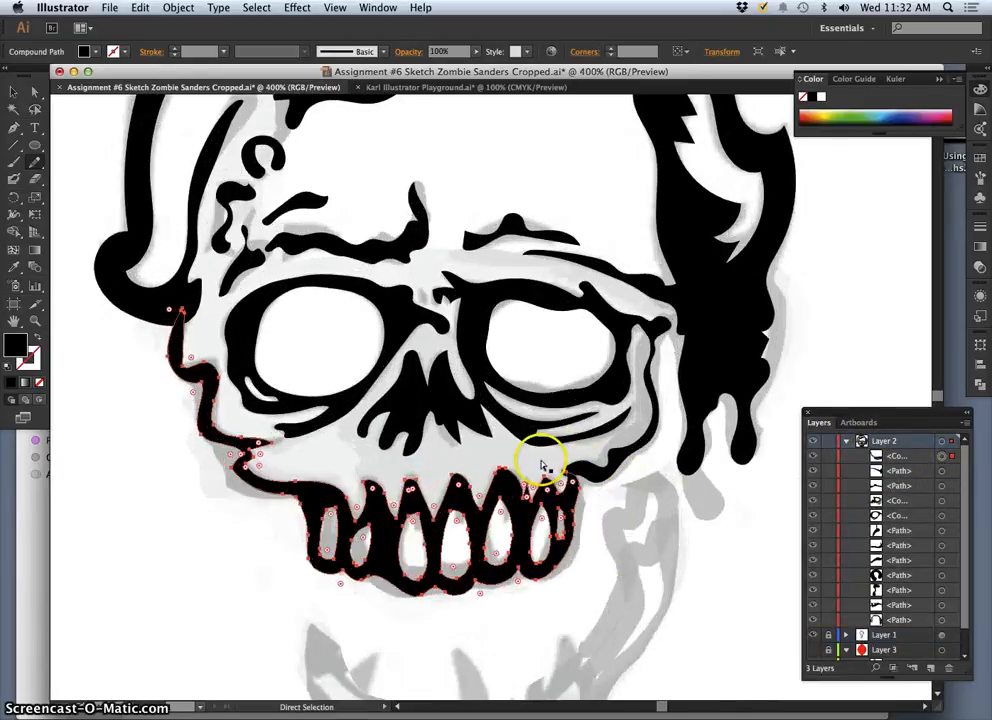
left_click_drag(484, 490, 499, 351)
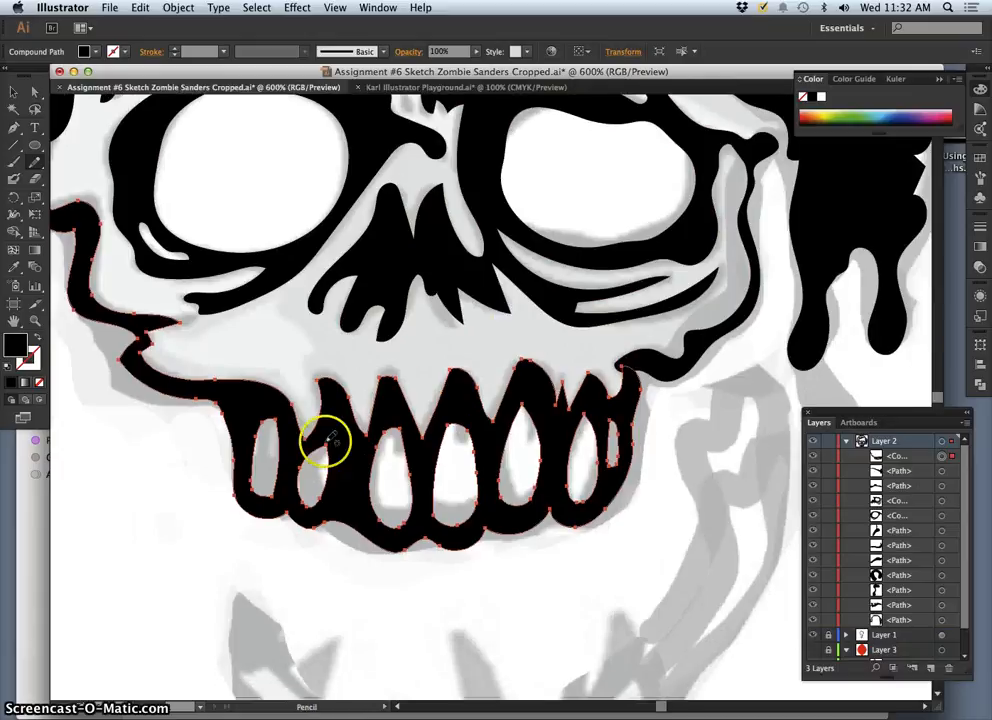
left_click_drag(449, 425, 457, 423)
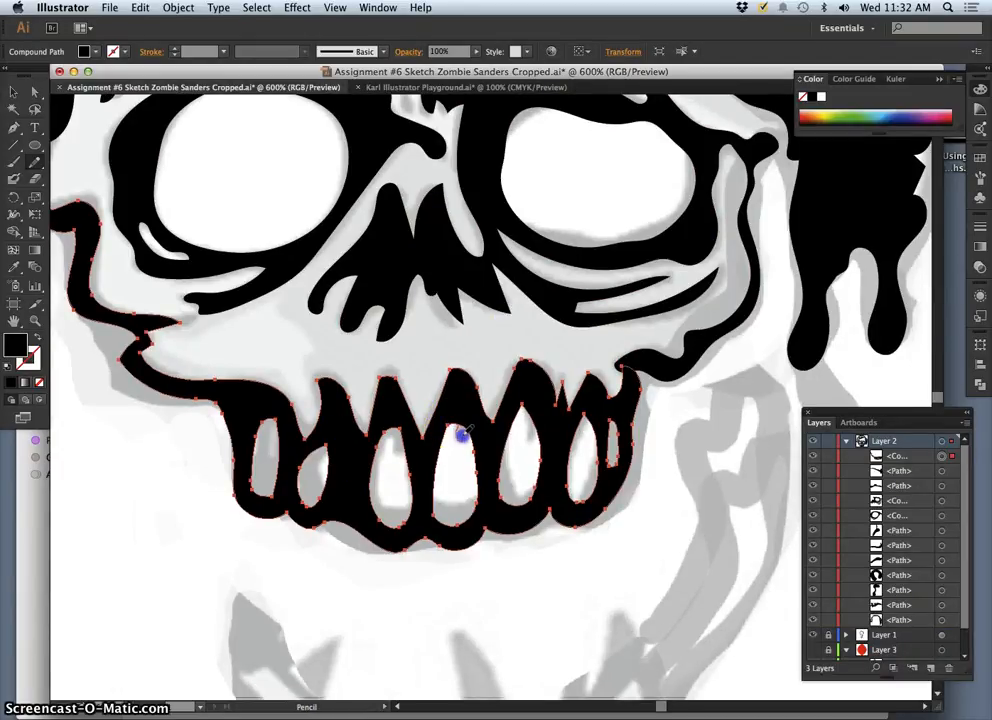
mouse_move(463, 430)
left_mouse_down()
mouse_move(474, 504)
mouse_move(438, 519)
left_mouse_up()
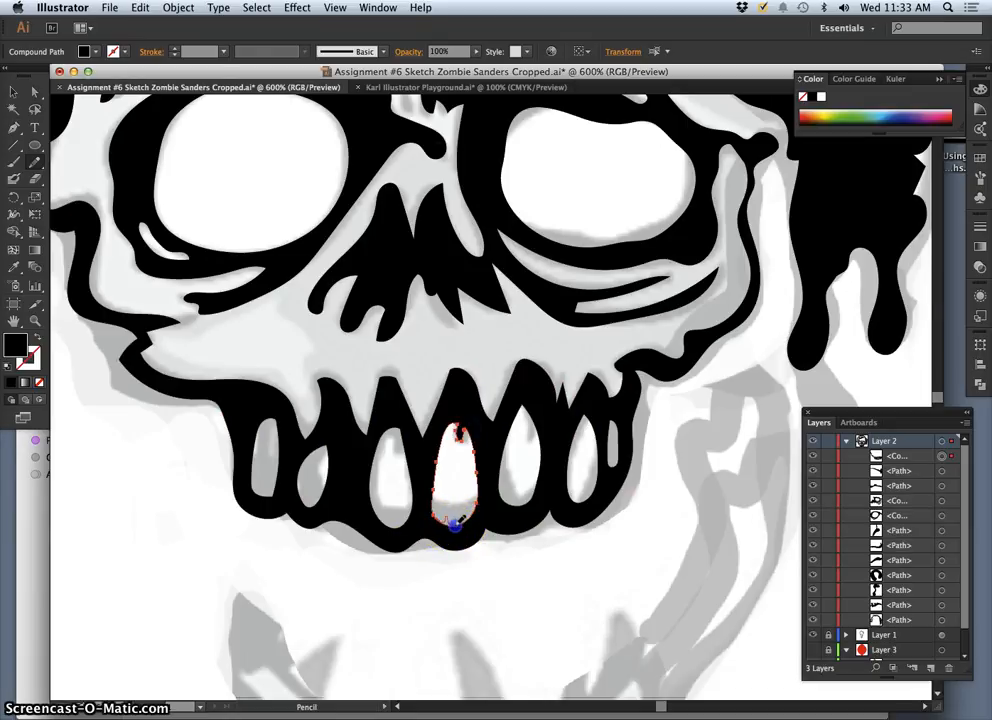
mouse_move(477, 507)
left_mouse_down()
mouse_move(463, 569)
mouse_move(447, 518)
left_mouse_up()
key("super+z")
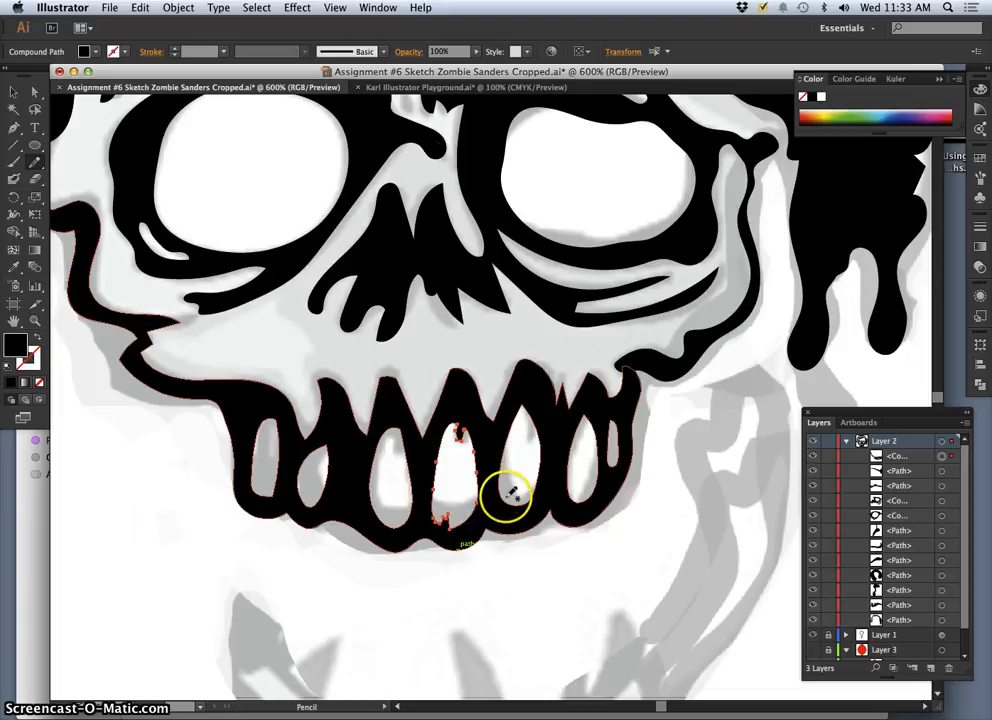
left_click_drag(526, 412, 527, 411)
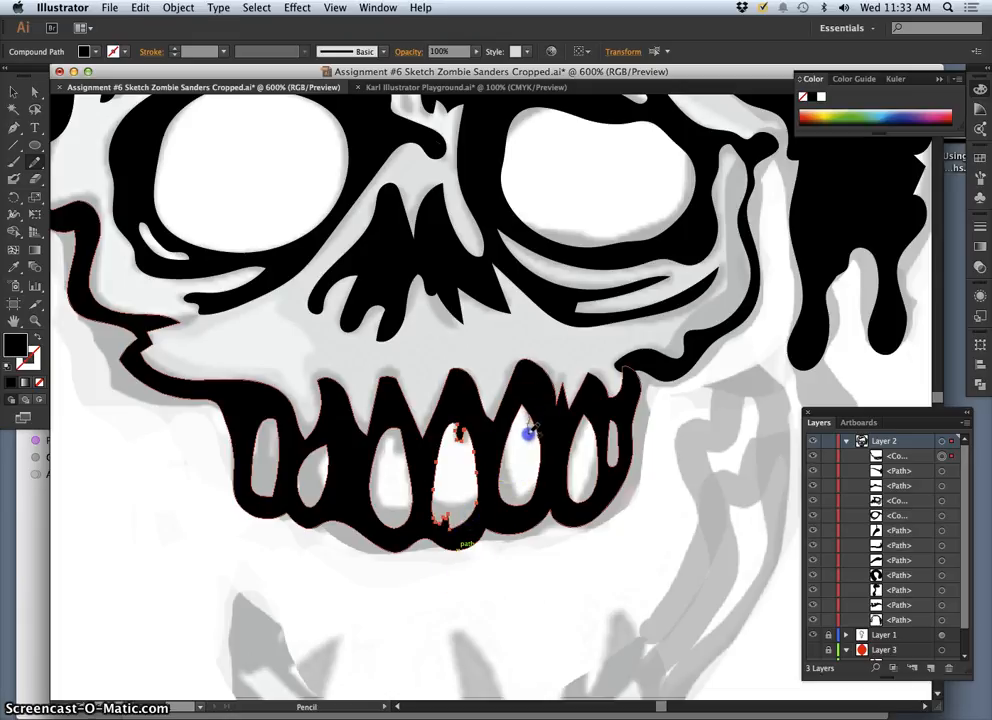
left_click_drag(535, 428, 534, 430)
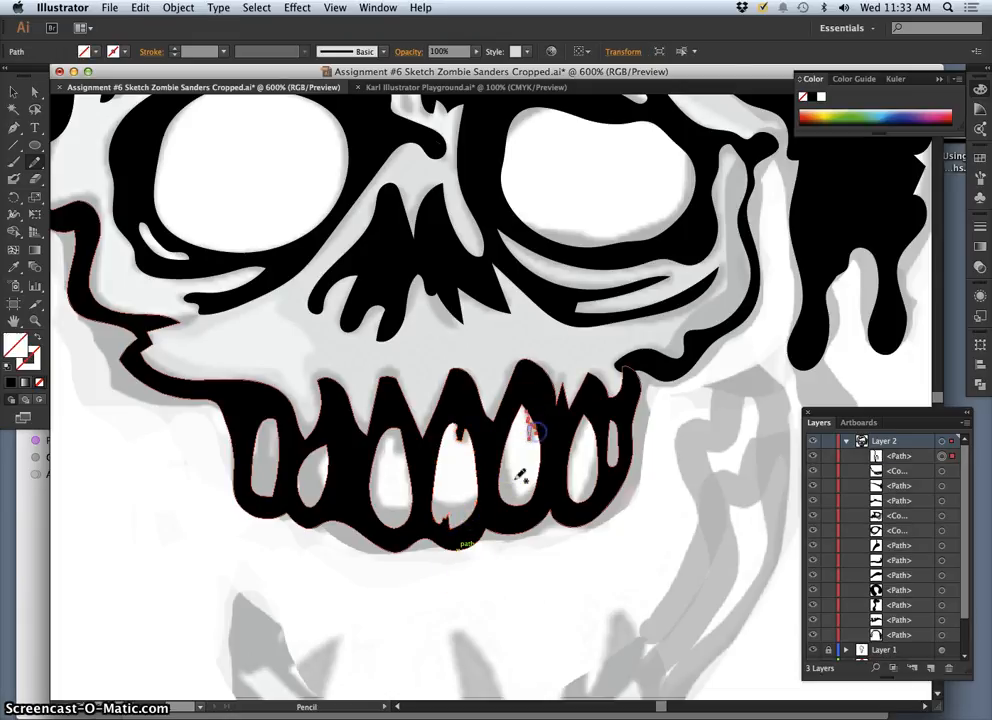
left_click(506, 445)
key("super+z")
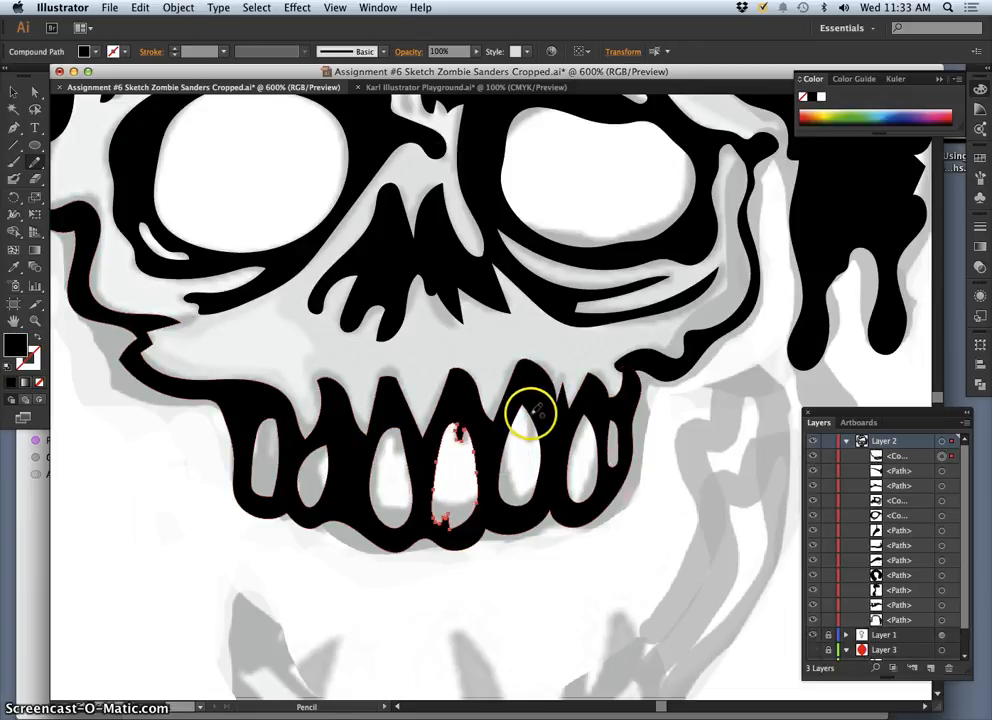
Reselect the upper-jaw compound path and redraw the opening just right of the middle tooth with a top notch and an uneven bottom edge.
left_click(537, 405, "super")
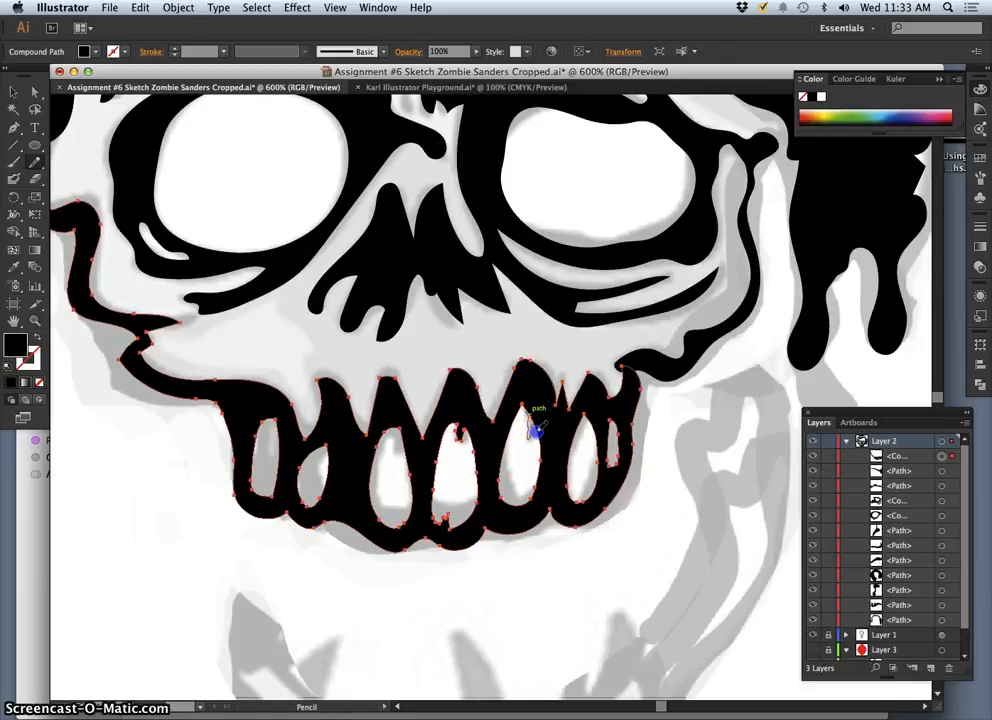
mouse_move(537, 438)
left_mouse_down()
mouse_move(505, 485)
mouse_move(500, 451)
mouse_move(502, 463)
left_mouse_up()
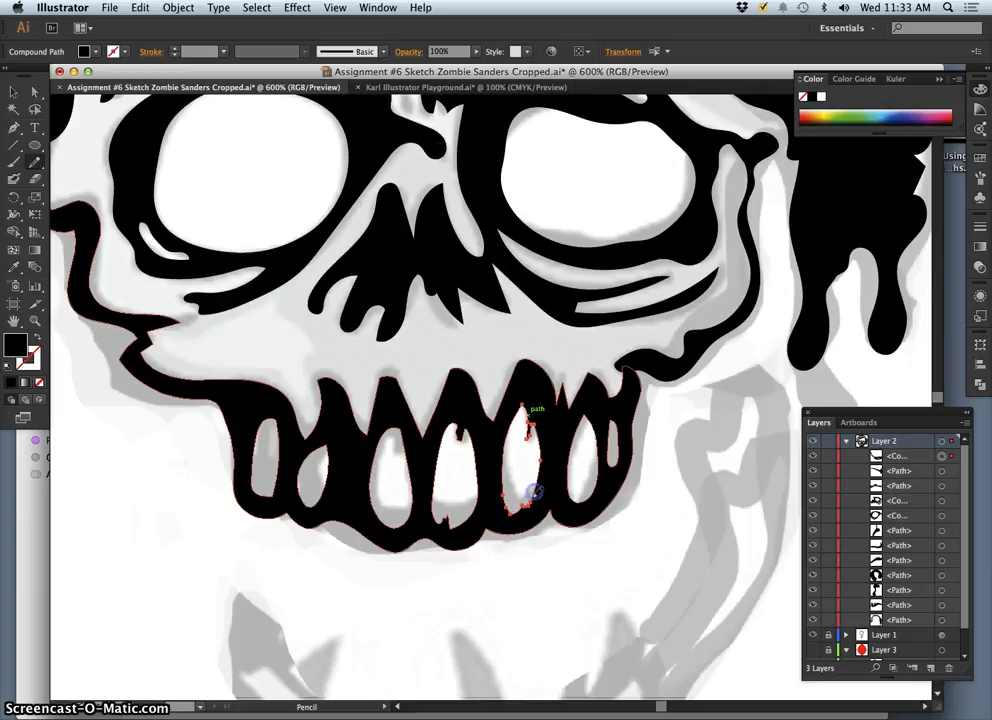
mouse_move(533, 492)
left_mouse_down()
mouse_move(523, 557)
mouse_move(539, 512)
mouse_move(573, 471)
mouse_move(572, 454)
mouse_move(564, 474)
mouse_move(537, 486)
mouse_move(509, 458)
left_mouse_up()
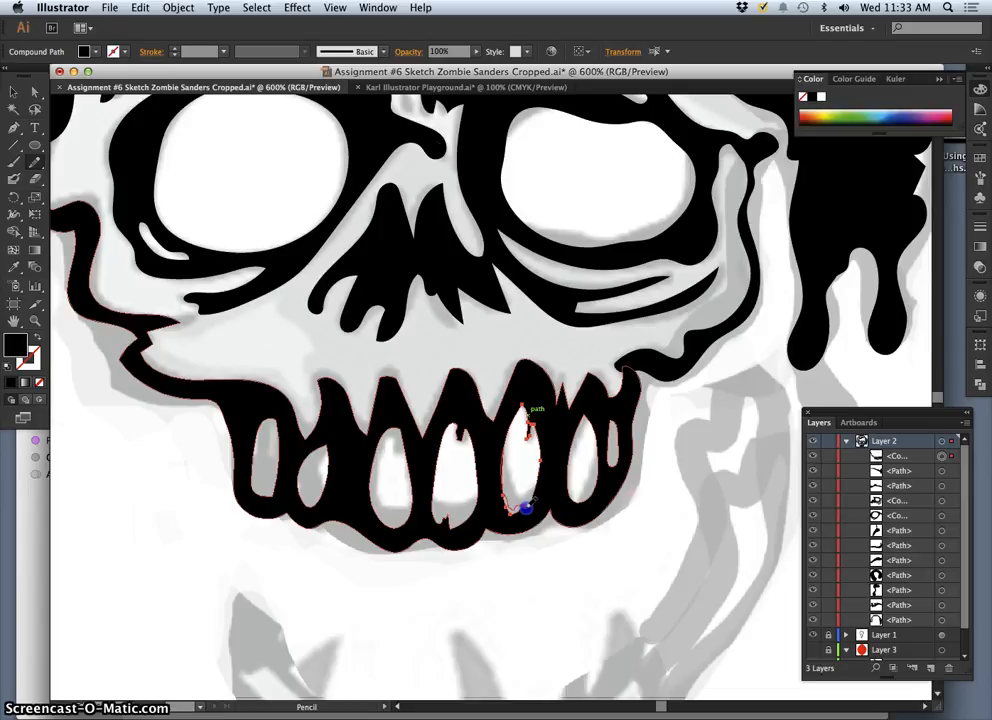
mouse_move(527, 505)
left_mouse_down()
mouse_move(523, 551)
mouse_move(521, 537)
mouse_move(571, 459)
mouse_move(561, 500)
mouse_move(580, 449)
mouse_move(542, 498)
mouse_move(480, 477)
mouse_move(526, 433)
mouse_move(526, 416)
mouse_move(492, 532)
mouse_move(449, 566)
mouse_move(386, 546)
mouse_move(368, 536)
mouse_move(381, 435)
left_mouse_up()
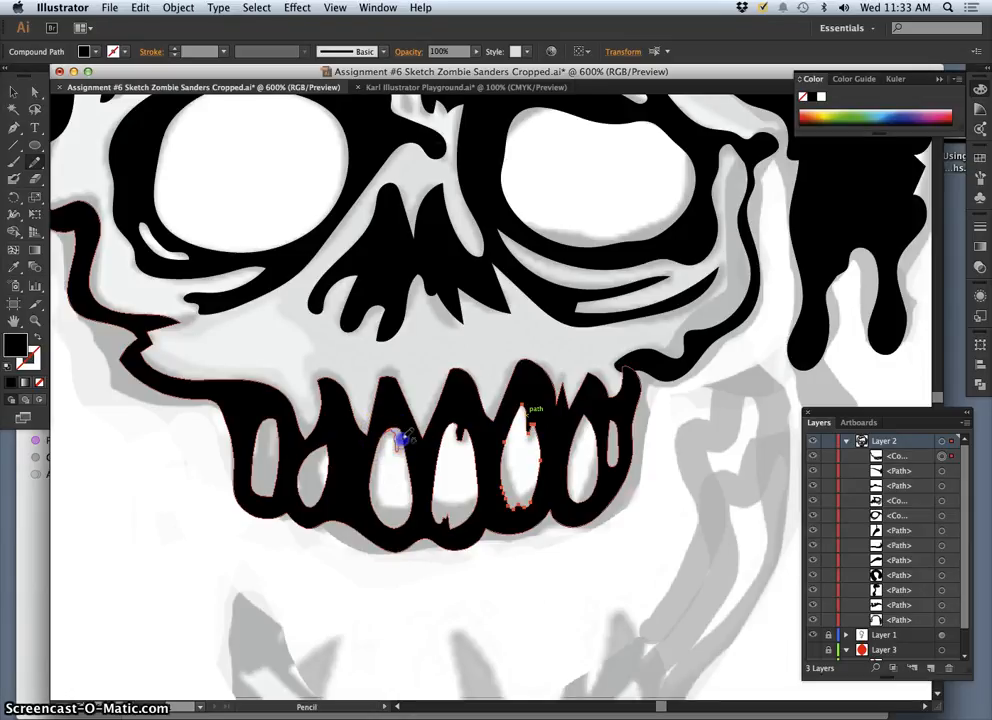
Reselect the upper-jaw compound path and redraw the opening just left of the middle tooth with a notched top and a flatter, uneven bottom.
left_click_drag(390, 445, 414, 437)
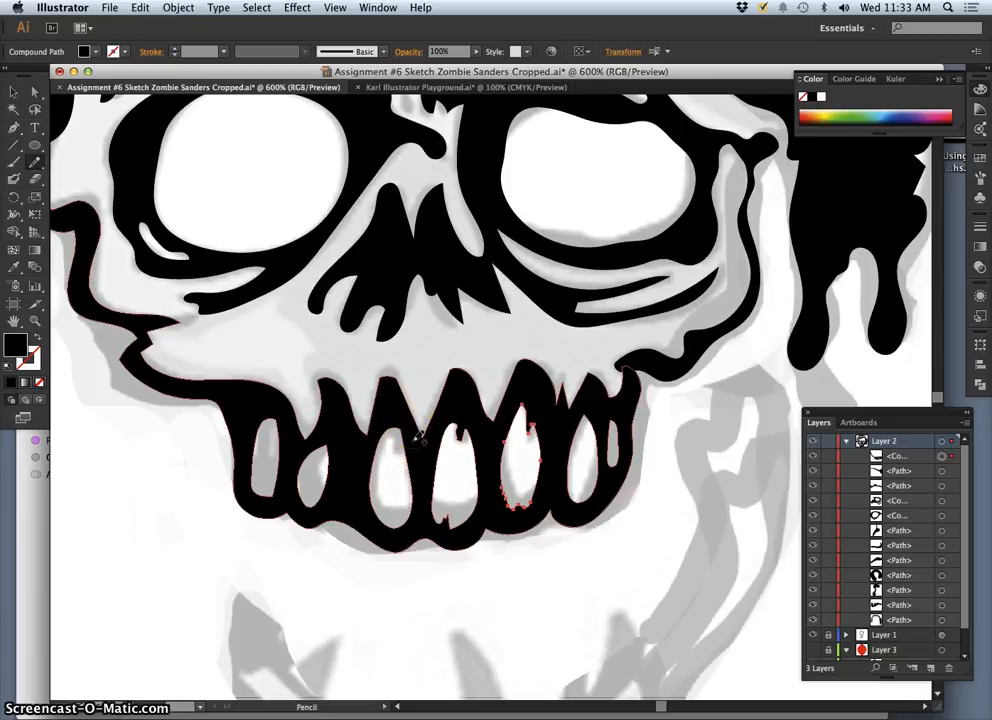
left_click(421, 455, "super")
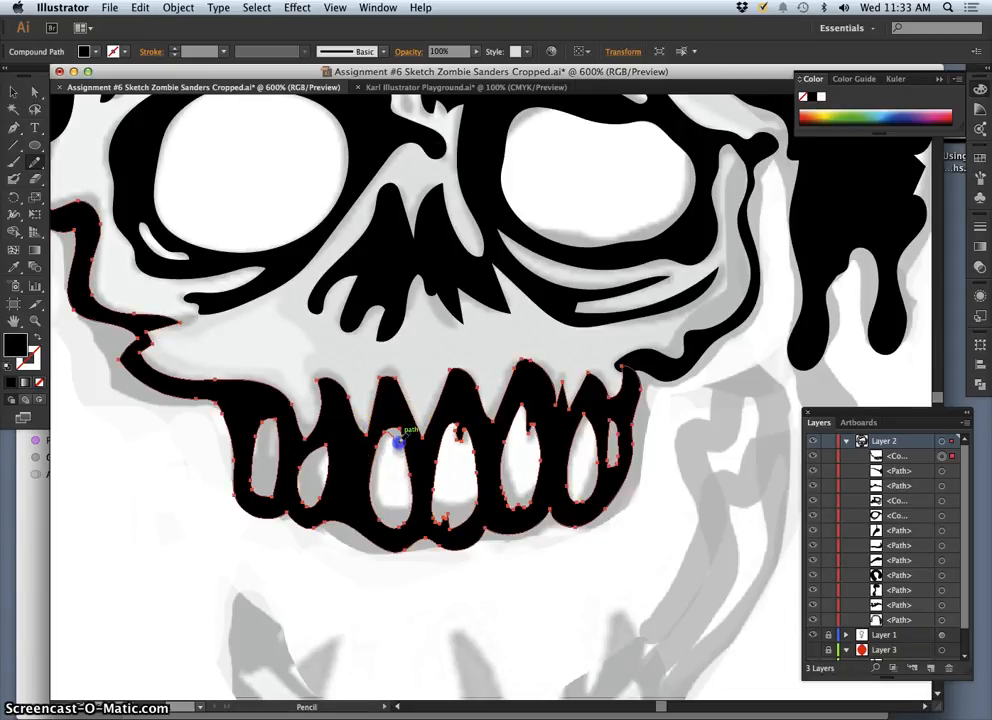
mouse_move(405, 454)
left_mouse_down()
mouse_move(409, 509)
mouse_move(421, 436)
mouse_move(393, 593)
mouse_move(377, 512)
mouse_move(409, 521)
left_mouse_up()
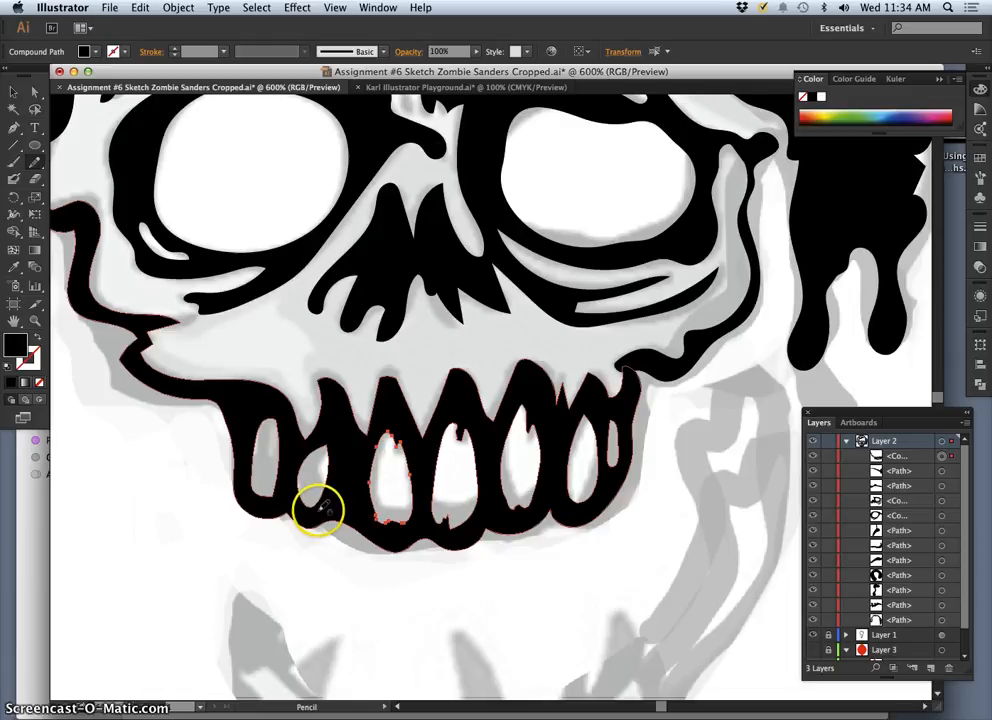
Cut a narrow extra Pencil-drawn tooth between the second and third openings from the left using Pathfinder Exclude, and refill the jaw with black.
left_click_drag(346, 440, 346, 440)
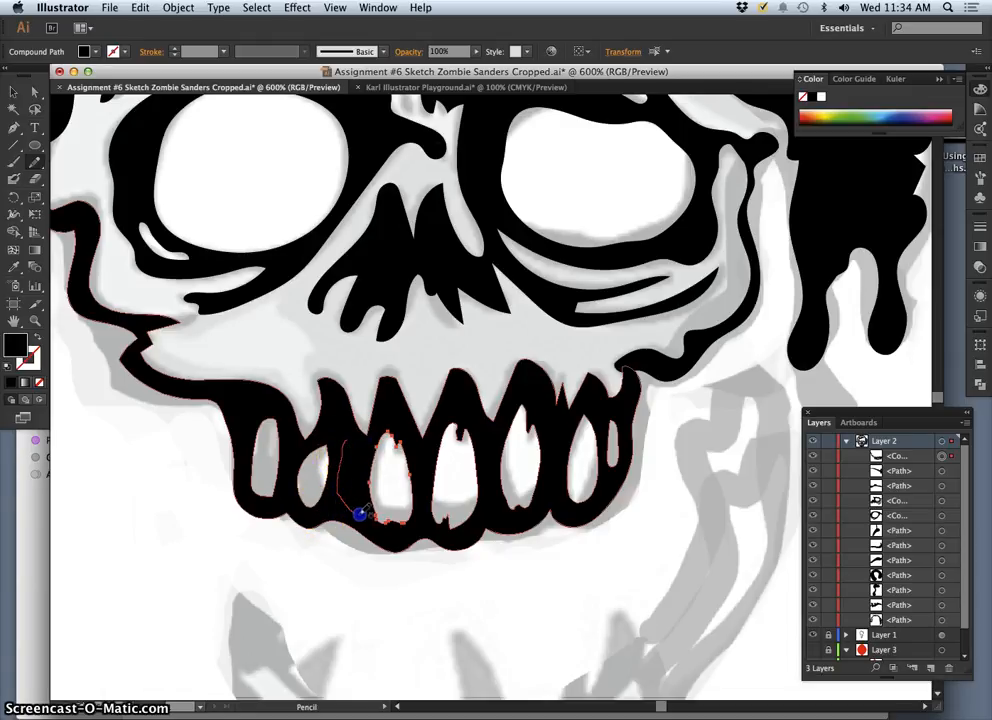
left_click_drag(359, 492, 350, 440)
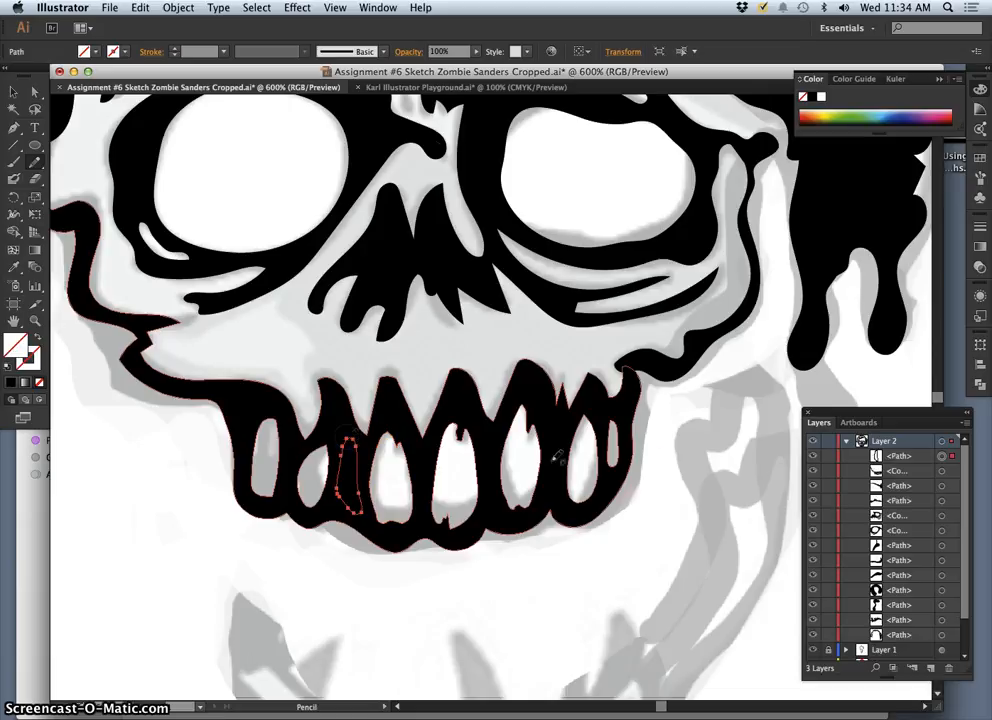
left_click(941, 470, "shift")
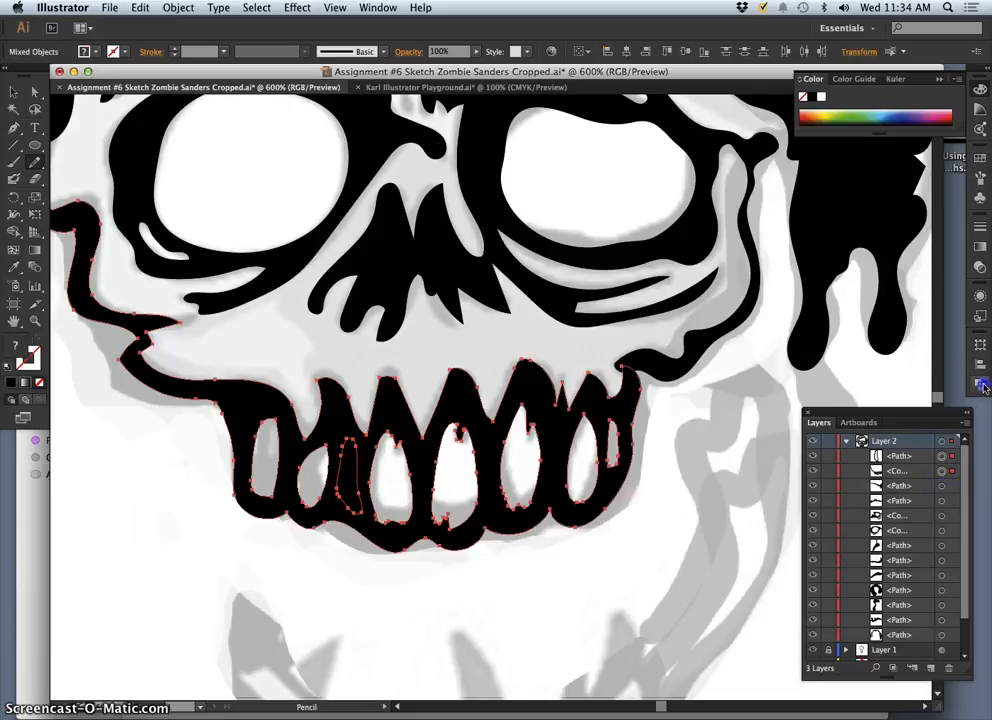
key("shift+super+F9")
left_click(885, 368)
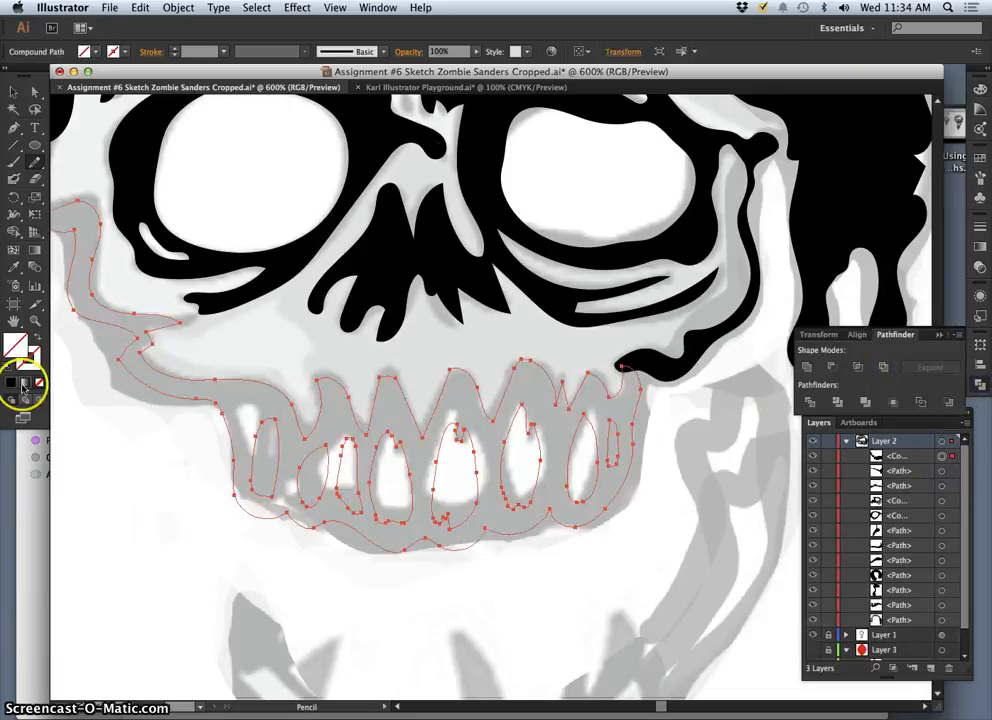
left_click(12, 382)
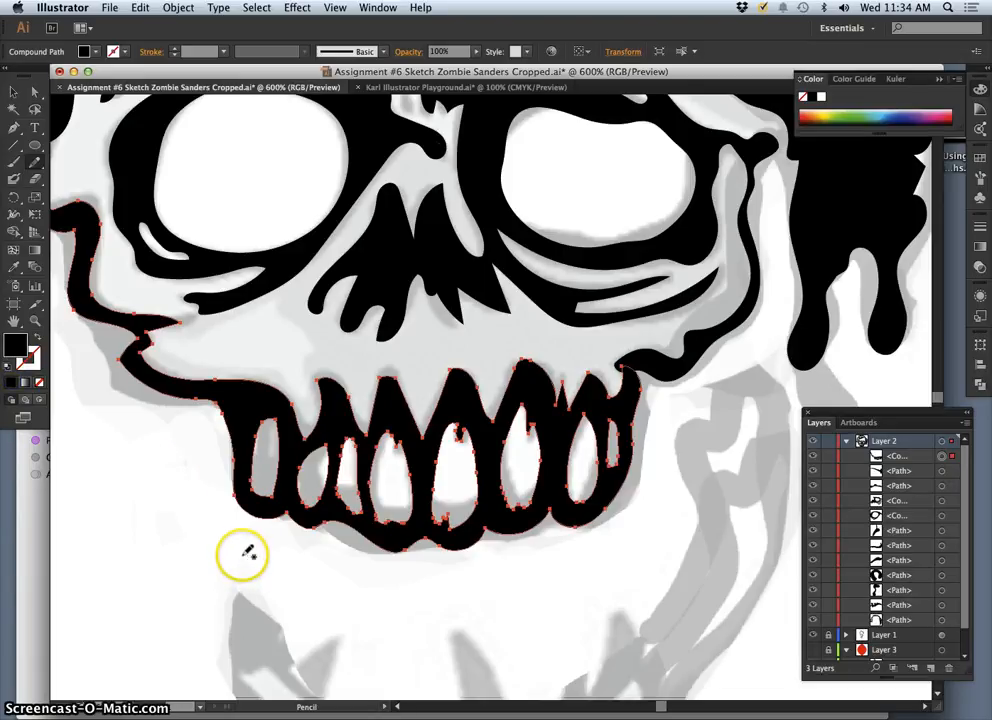
left_click(247, 552, "super")
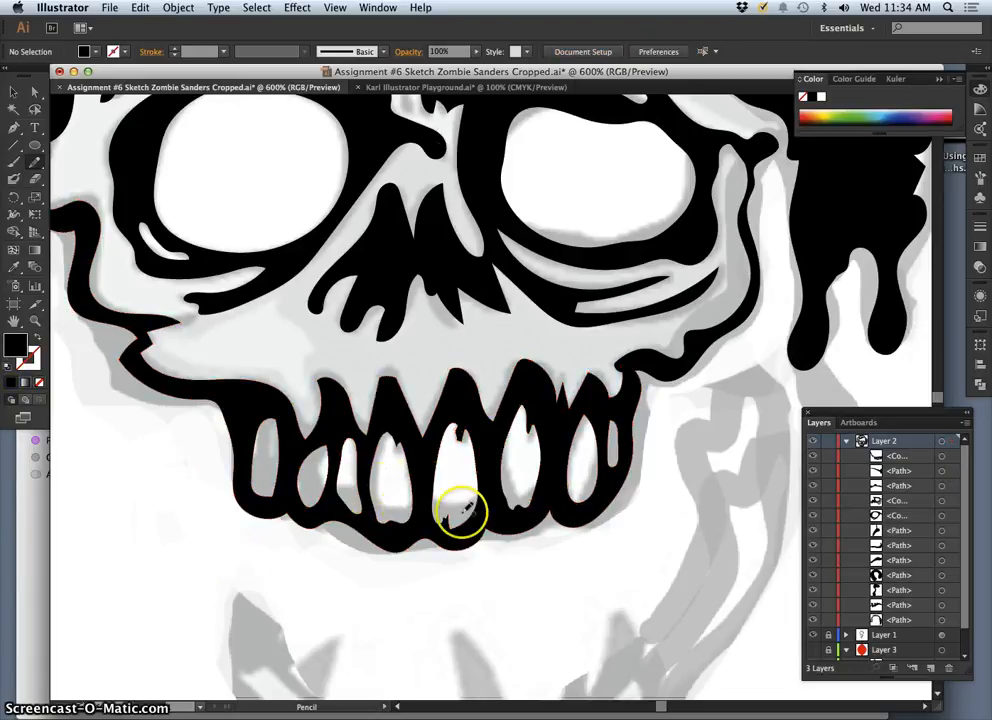
Refine the middle tooth opening's top notch and redraw the right edge of the second opening from the left with the Pencil tool.
key("a")
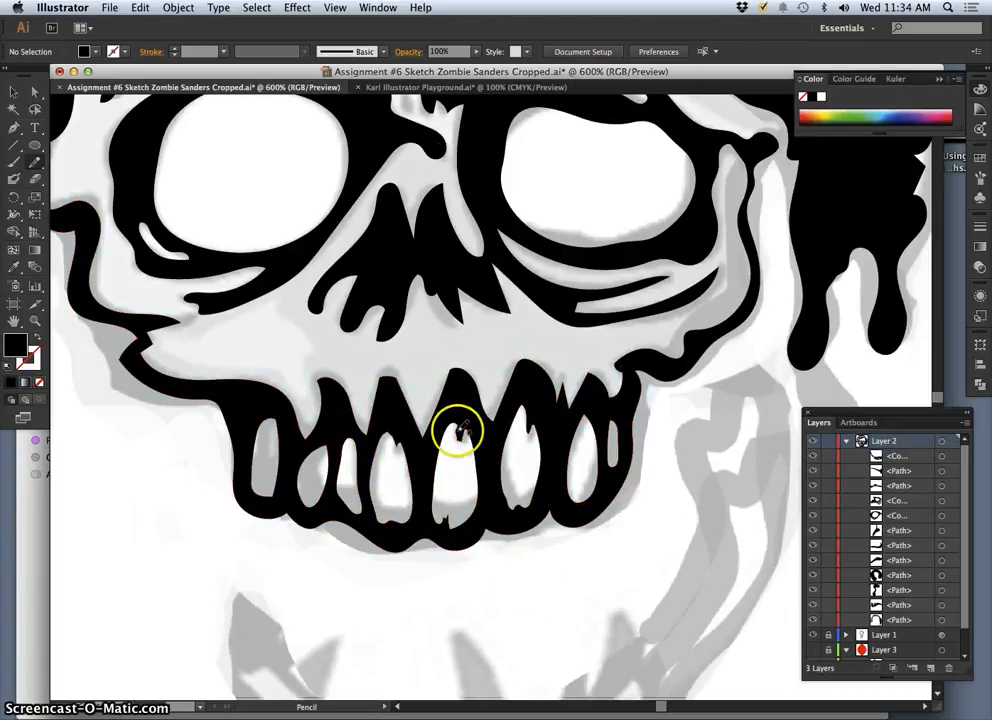
left_click(466, 412)
key("n")
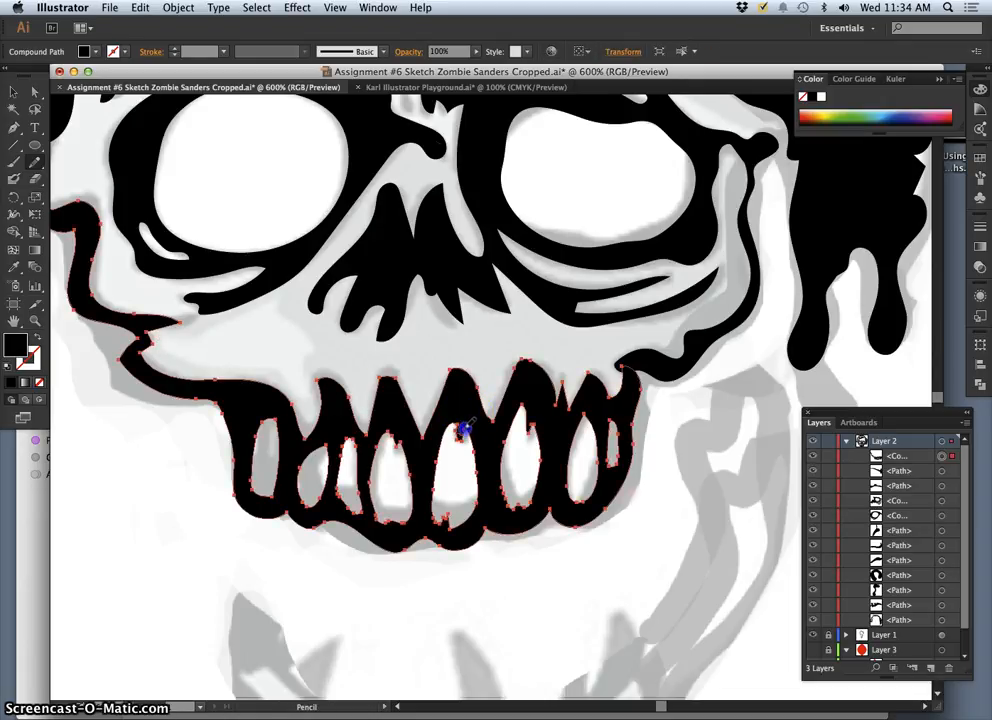
mouse_move(466, 428)
left_mouse_down()
mouse_move(455, 490)
mouse_move(435, 509)
mouse_move(386, 458)
mouse_move(392, 436)
mouse_move(347, 460)
left_mouse_up()
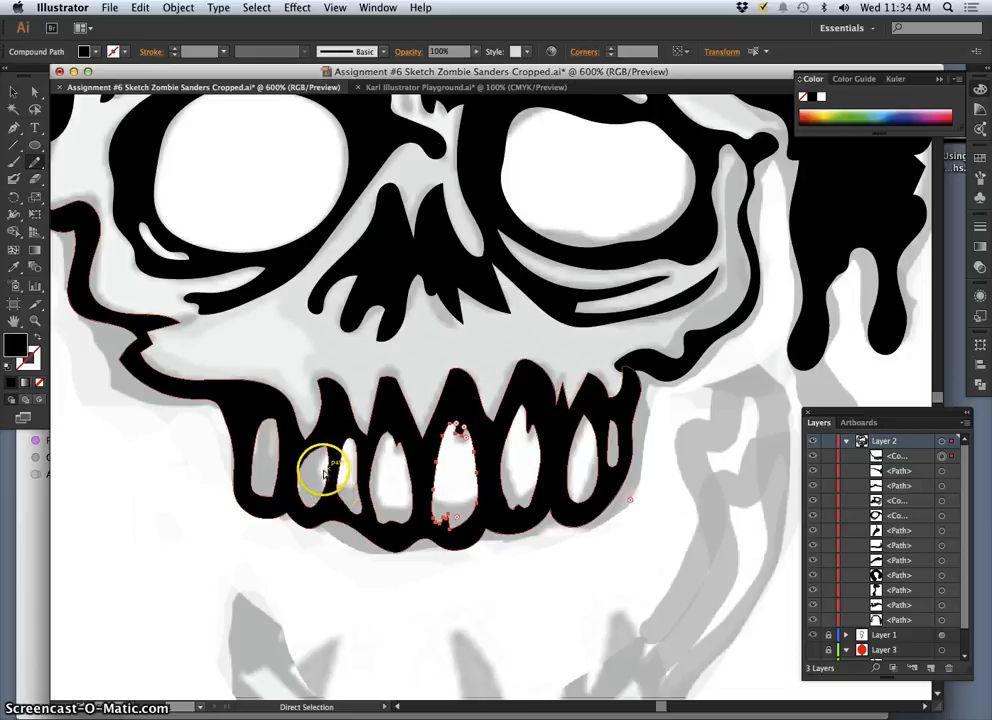
left_click(332, 447, "super")
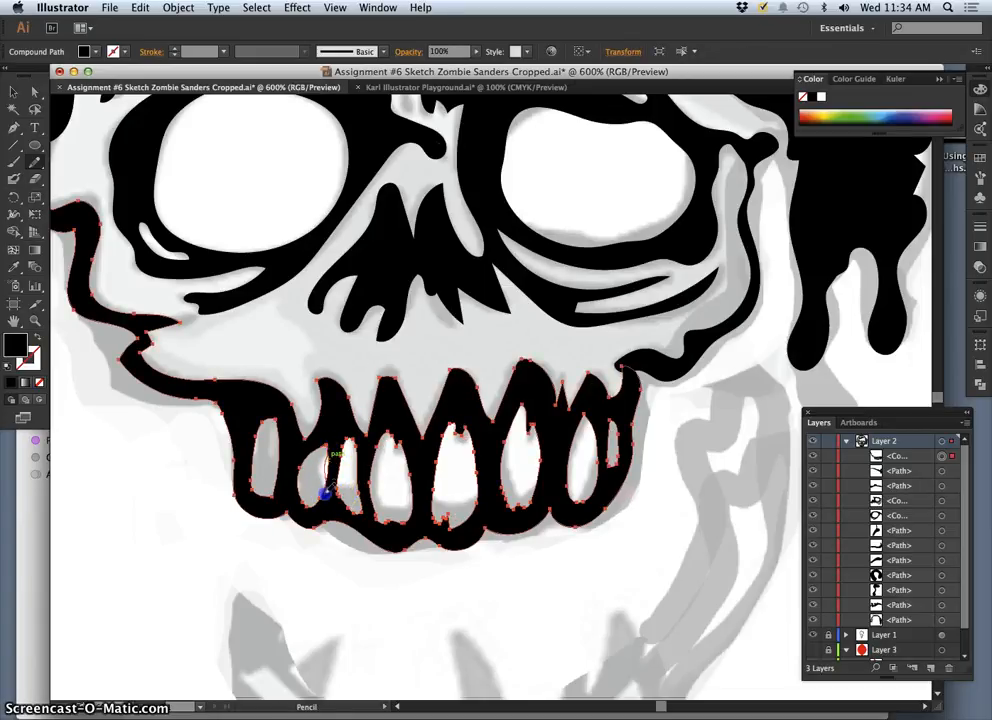
left_click_drag(304, 502, 298, 498)
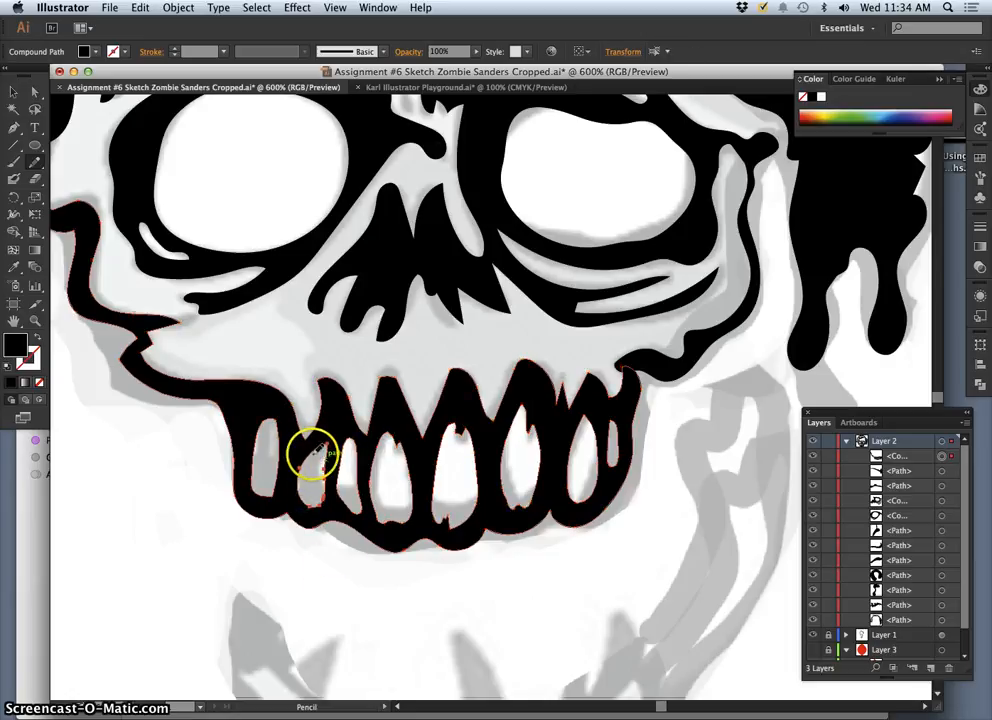
Reshape the leftmost tooth opening with a narrower top and rounded bottom, and pull the jaw's outer outline inward around that tooth.
left_click(283, 430, "super")
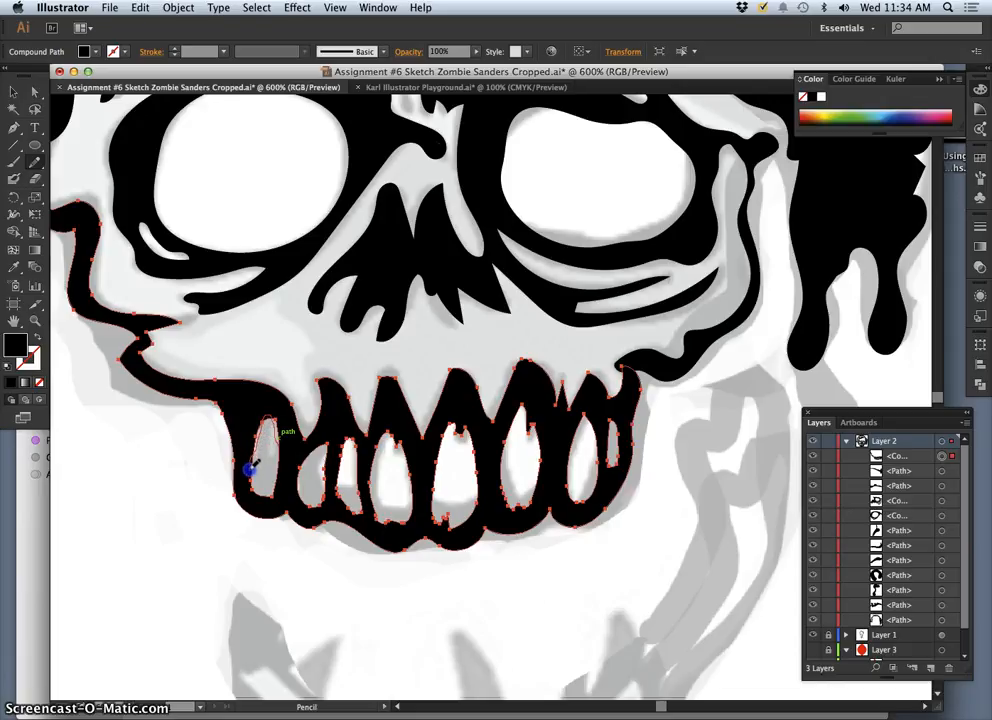
mouse_move(262, 487)
left_mouse_down()
mouse_move(291, 505)
mouse_move(418, 505)
mouse_move(362, 515)
mouse_move(305, 502)
mouse_move(320, 549)
mouse_move(330, 554)
mouse_move(290, 501)
mouse_move(266, 496)
mouse_move(280, 511)
mouse_move(224, 400)
left_mouse_up()
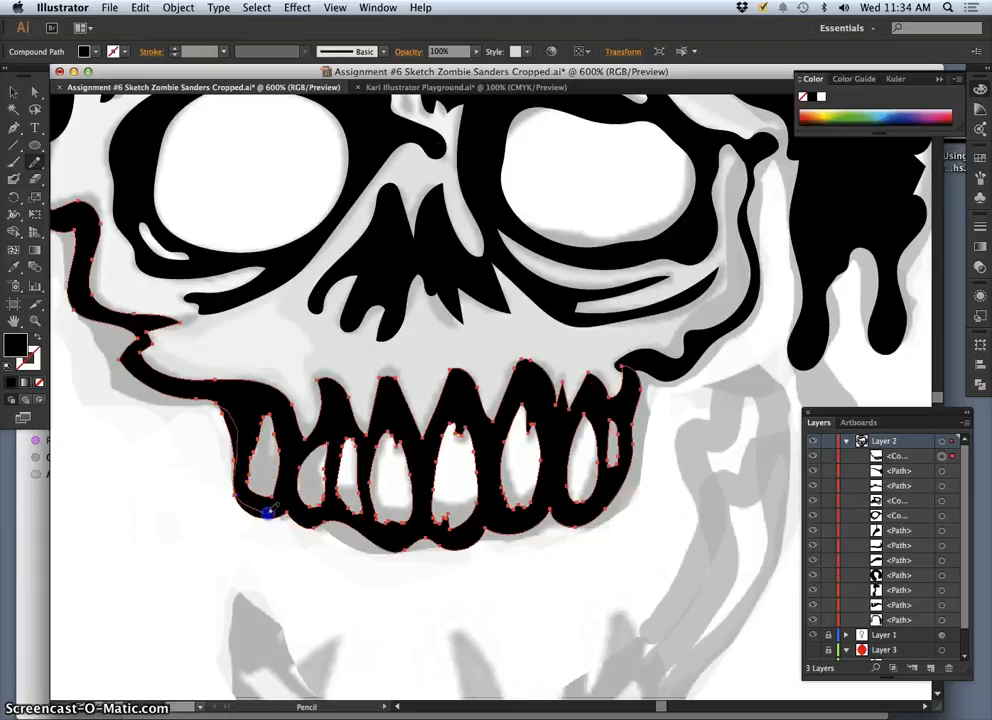
left_click_drag(290, 513, 293, 516)
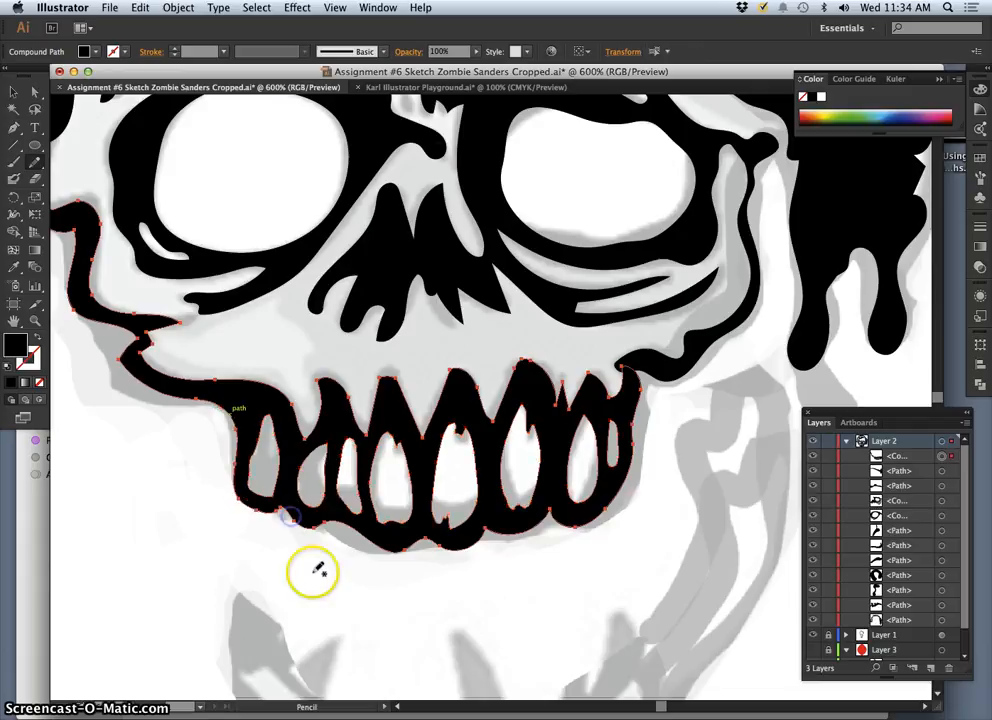
left_click(262, 500, "super")
left_click_drag(267, 490, 254, 488)
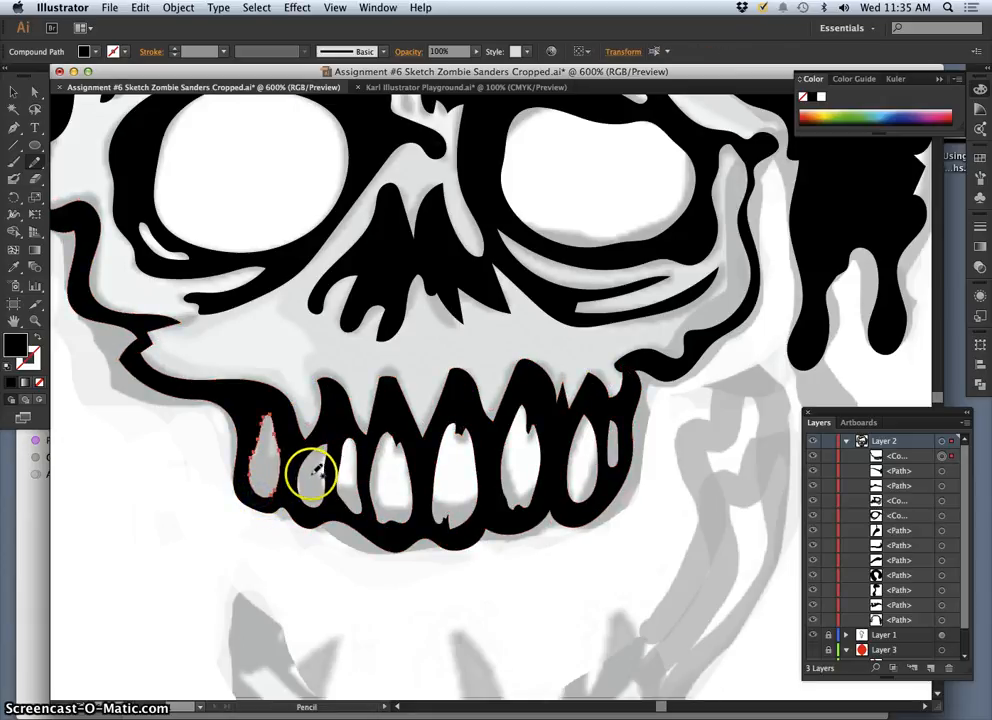
Reselect the upper-jaw compound path and redraw the second tooth opening from the left with a flatter top and uneven right edge.
left_click(319, 470, "super")
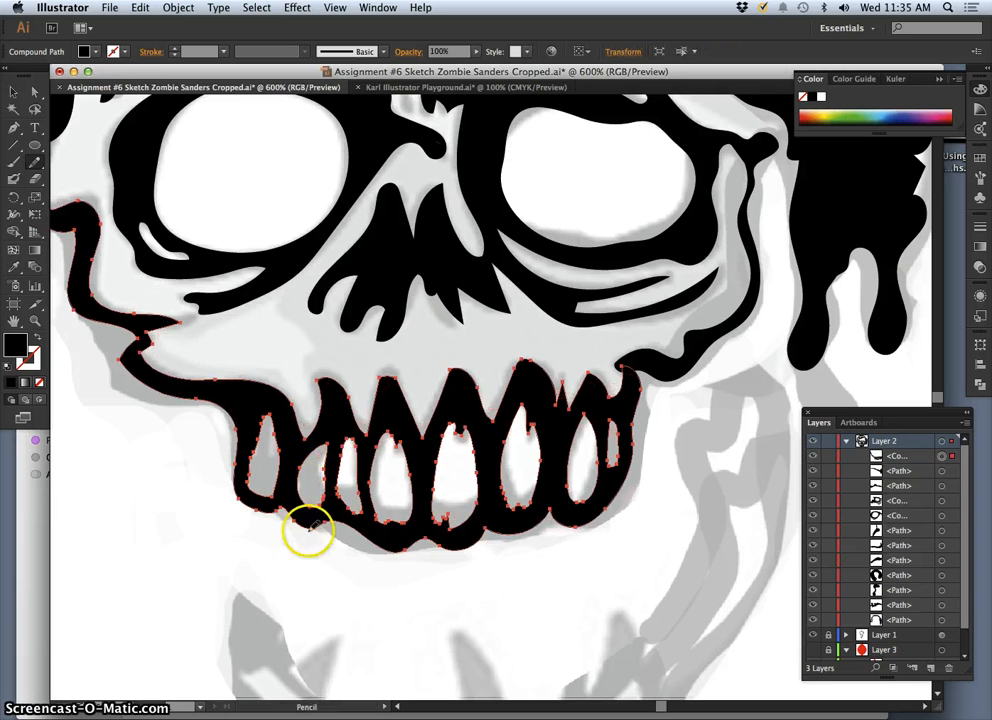
left_click(296, 566, "super")
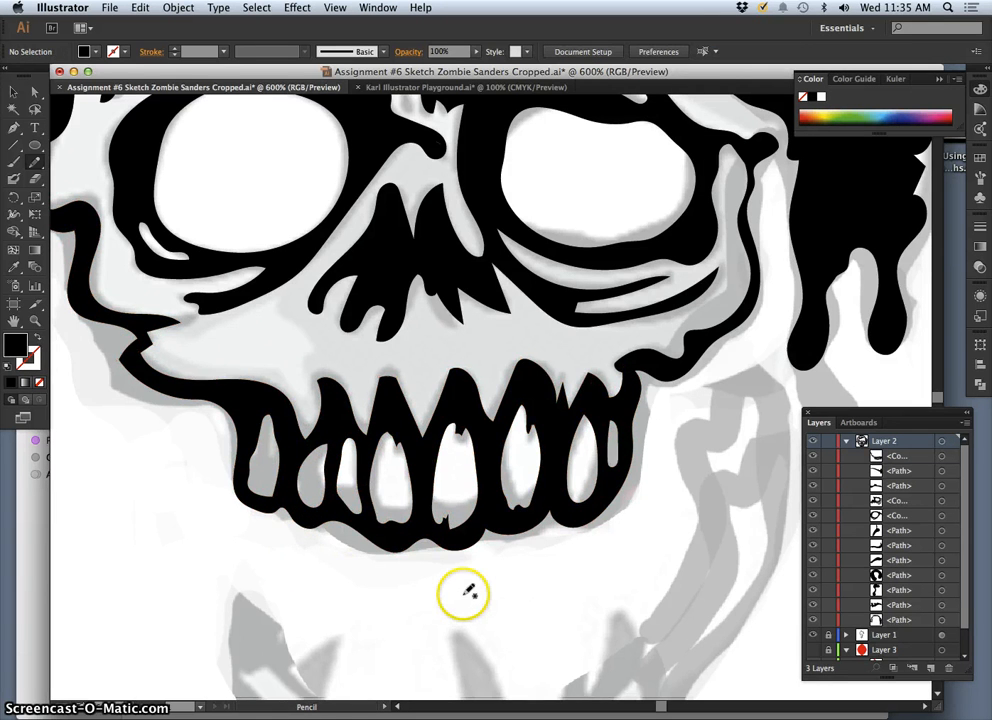
key("super+minus")
key("super+minus")
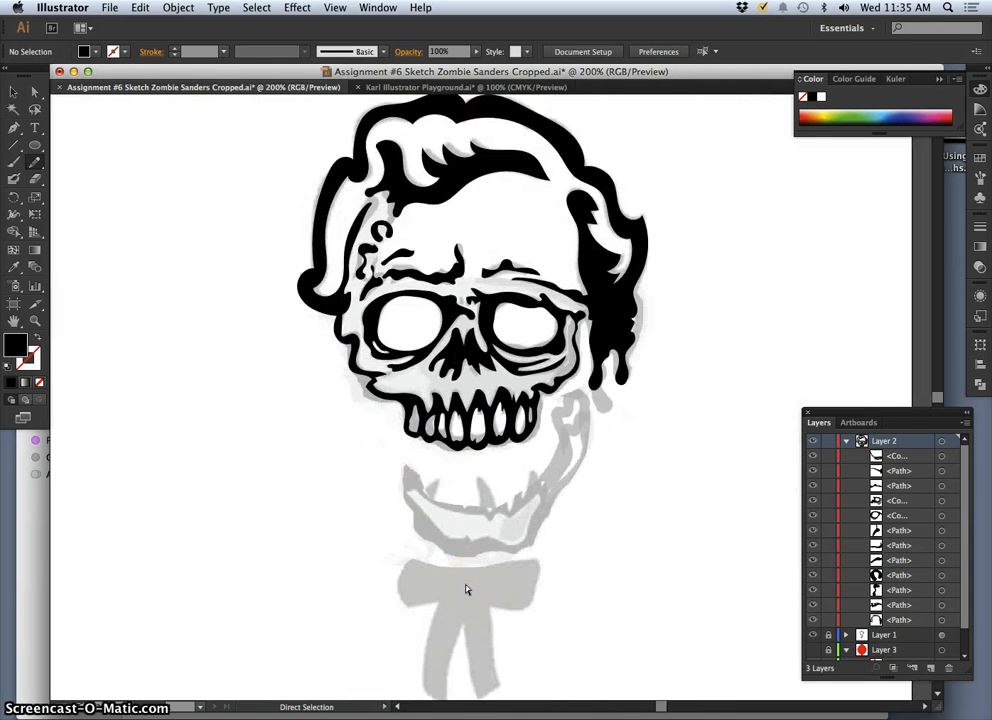
key("super+equal")
key("super+equal")
key("super+equal")
key("super+equal")
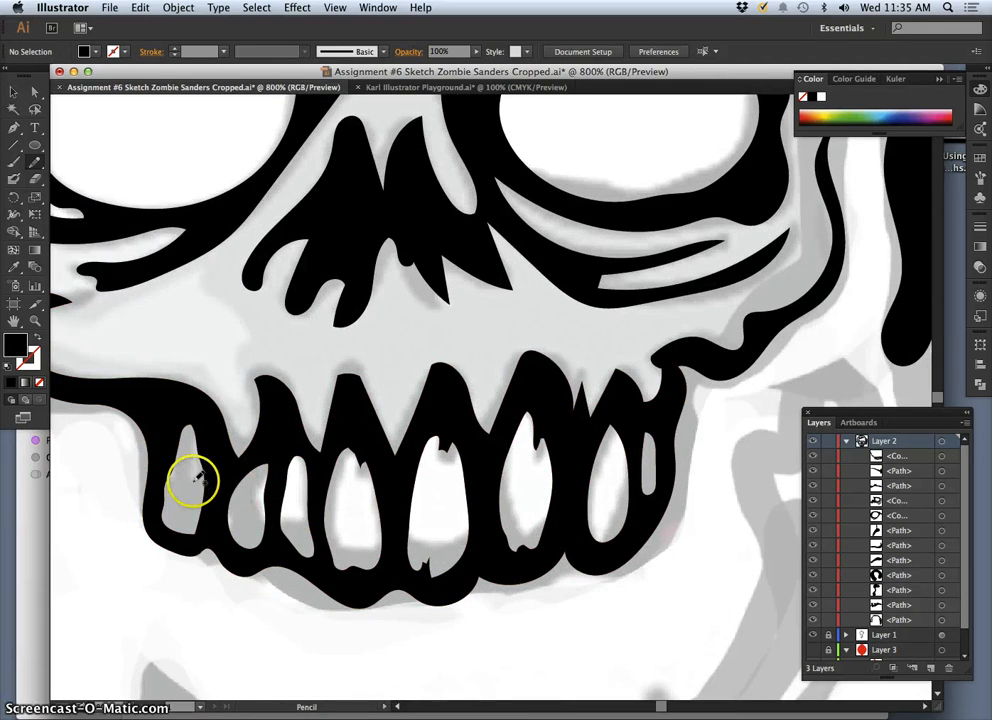
left_click(218, 467, "super")
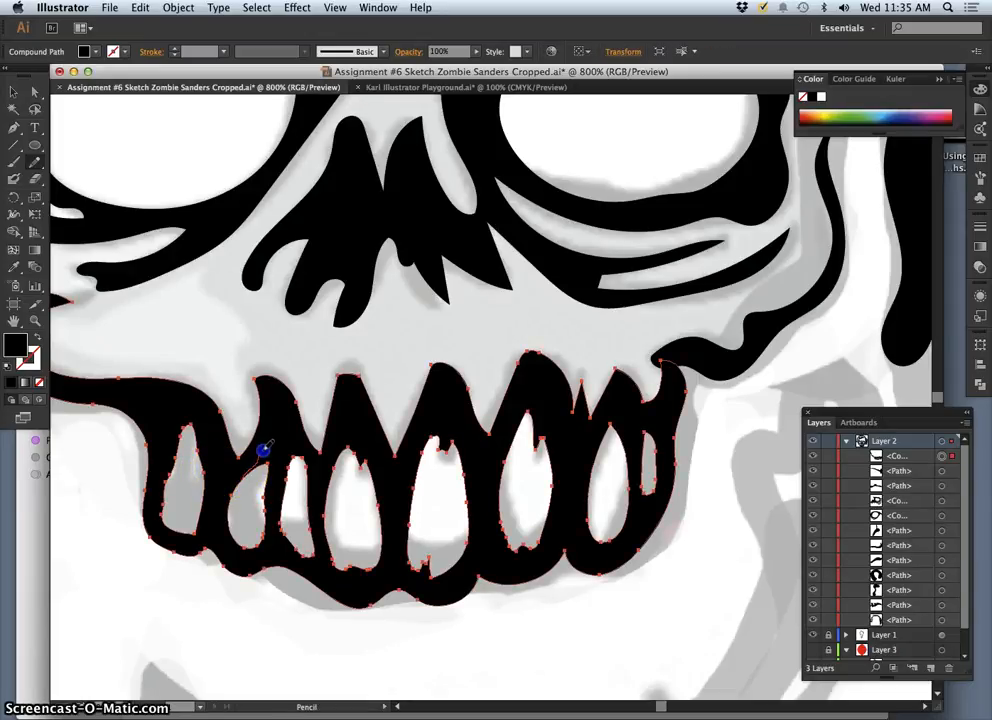
left_click_drag(270, 463, 248, 538)
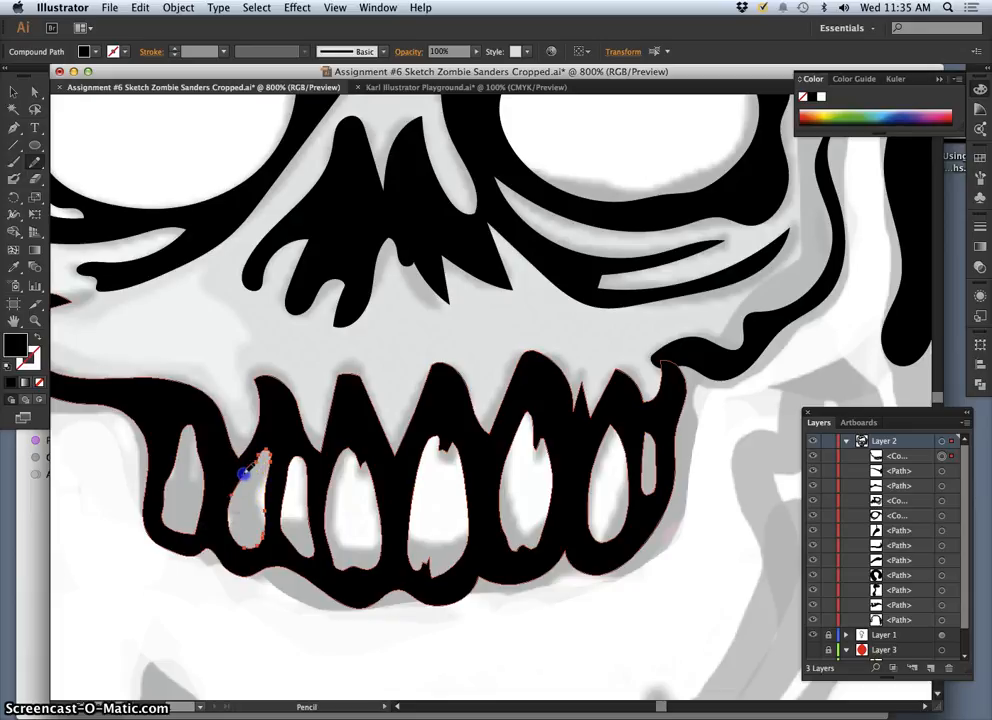
left_click_drag(263, 461, 264, 496)
Redraw the leftmost tooth opening as a narrower shape shifted toward the neighbouring tooth, with a tapered top and slanted left edge.
key("a")
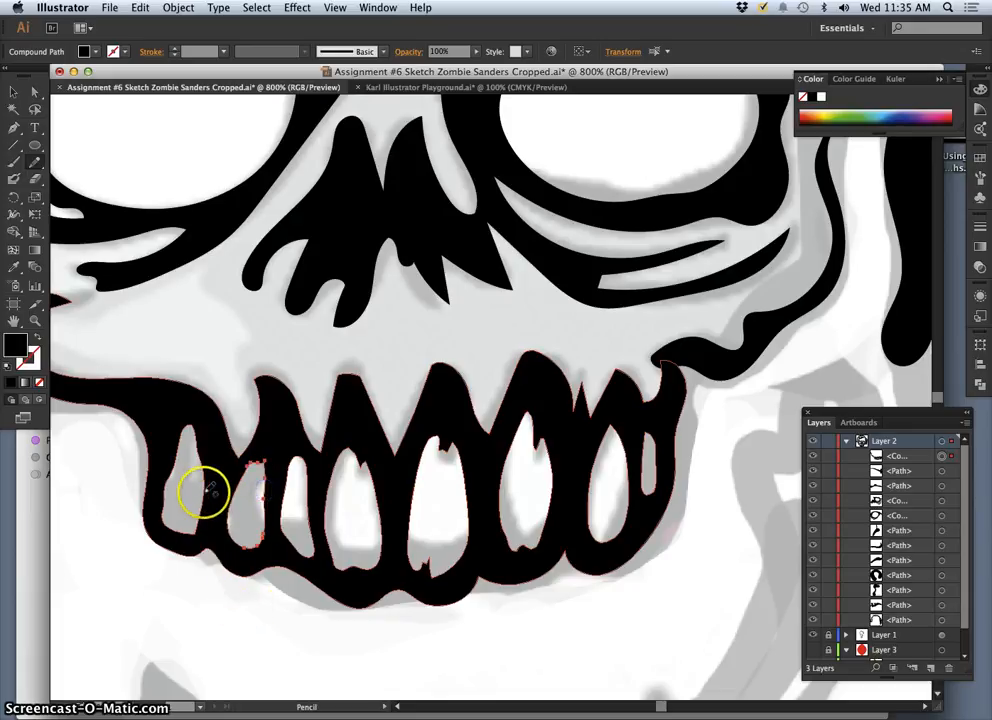
left_click(208, 515)
key("n")
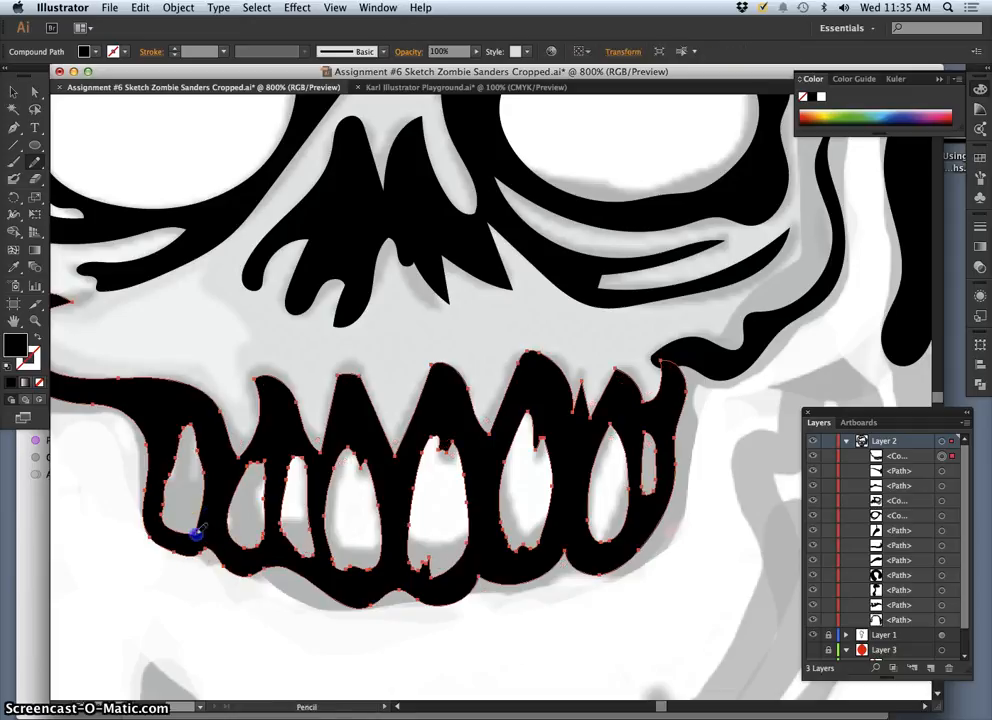
left_click_drag(206, 514, 210, 483)
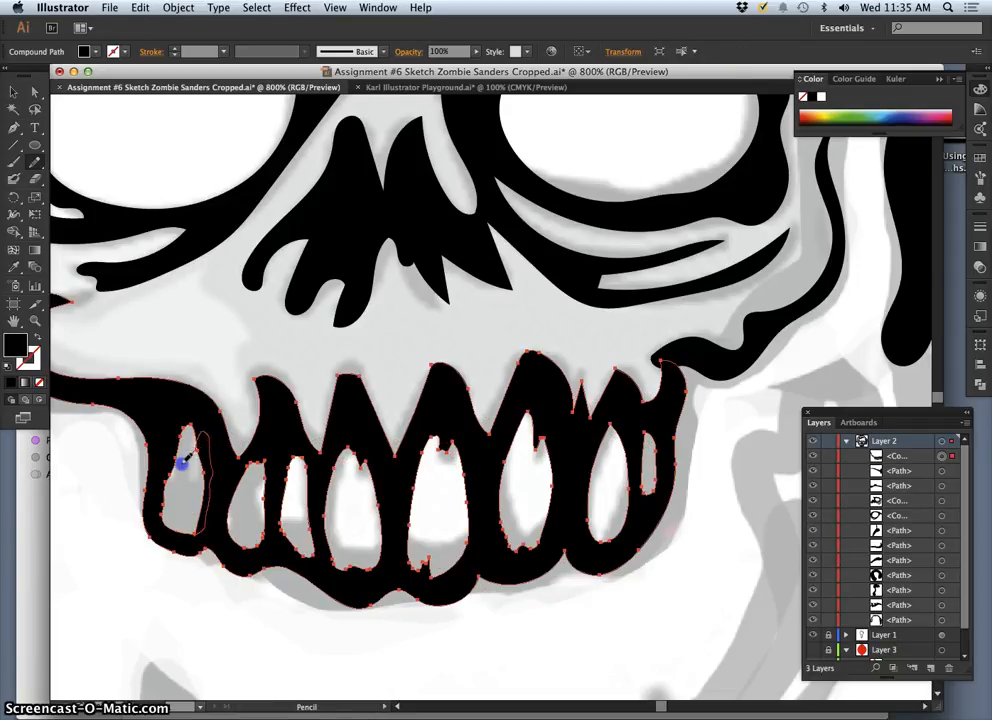
mouse_move(167, 507)
left_mouse_down()
mouse_move(164, 521)
mouse_move(196, 528)
left_mouse_up()
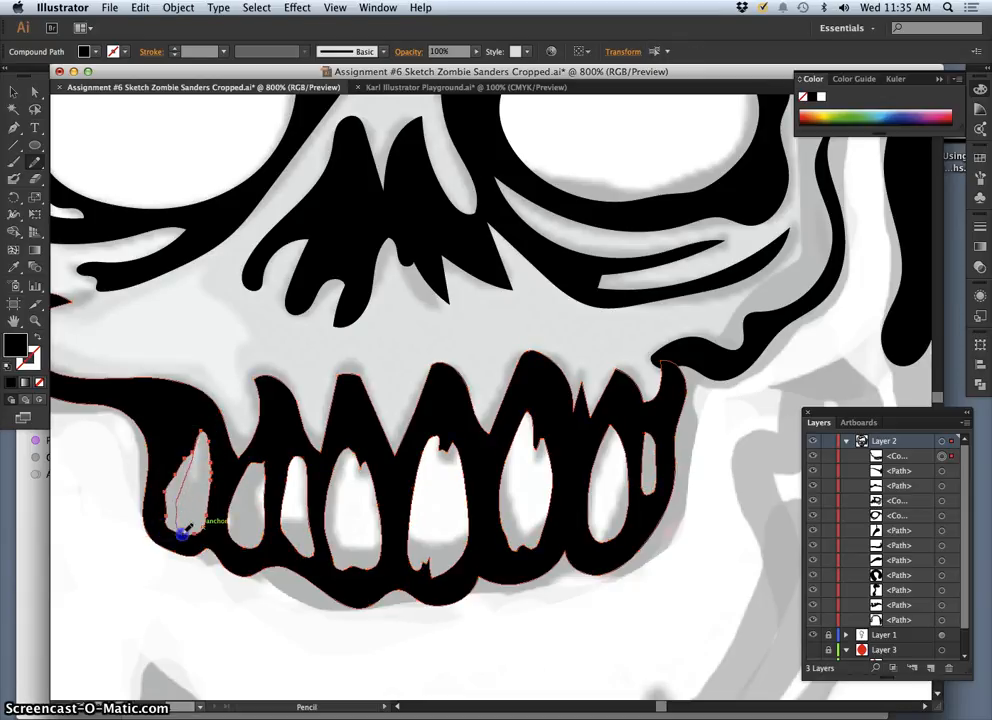
mouse_move(188, 533)
left_mouse_down()
mouse_move(200, 557)
mouse_move(193, 443)
mouse_move(203, 428)
left_mouse_up()
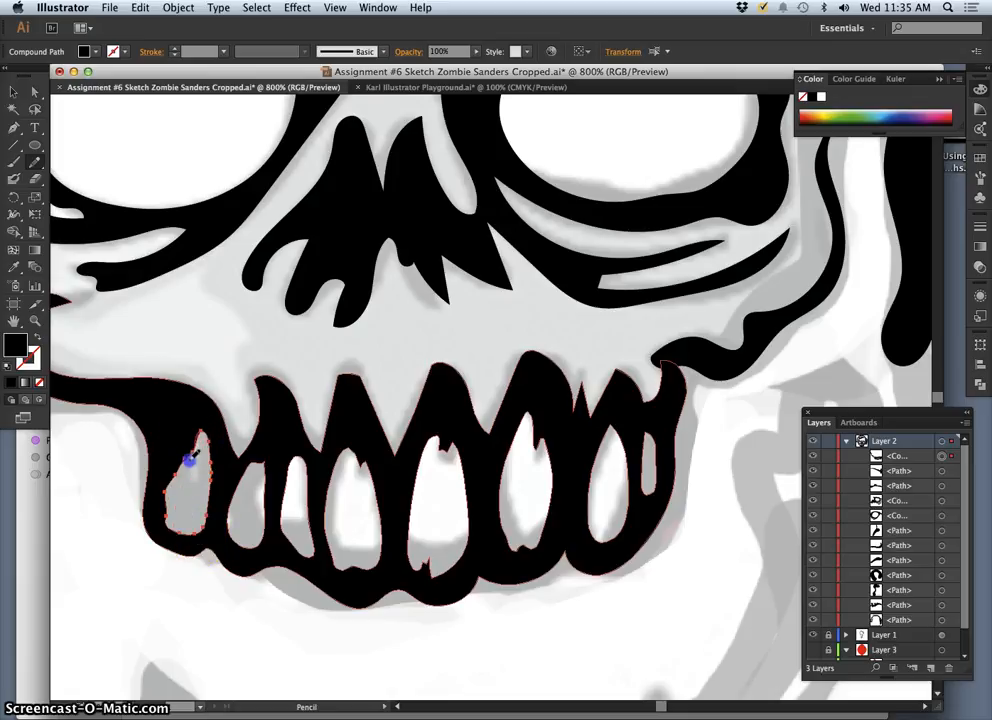
left_click_drag(182, 533, 194, 535)
Redraw the jaw's outer outline beside the leftmost tooth so it curves inward below the cheek and around the tooth's base.
left_click(160, 422, "super")
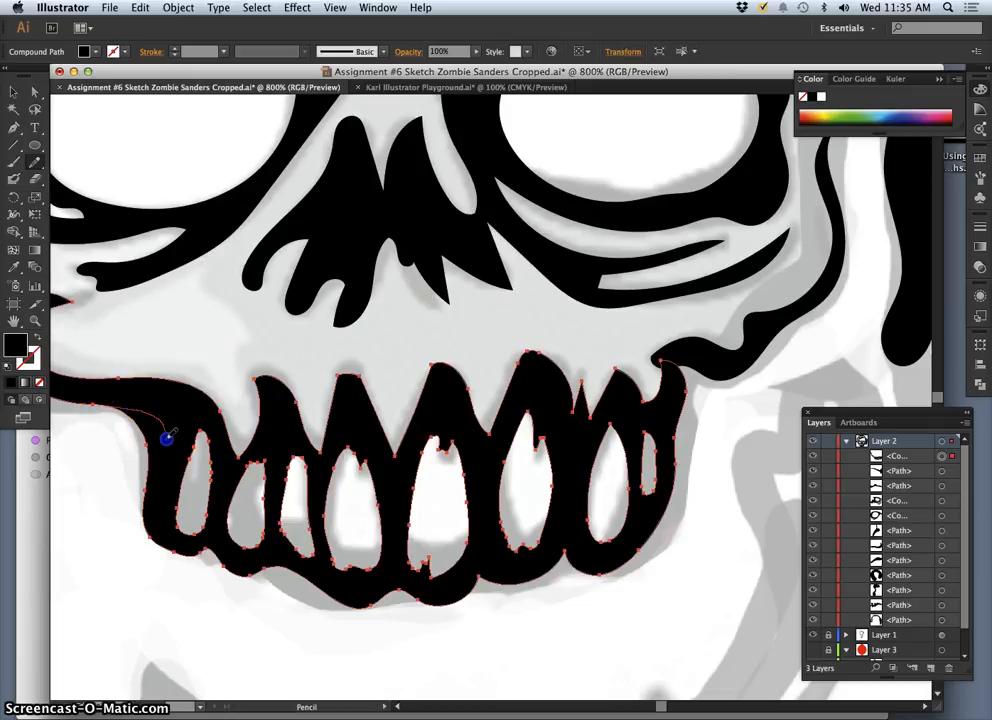
left_click_drag(159, 481, 150, 512)
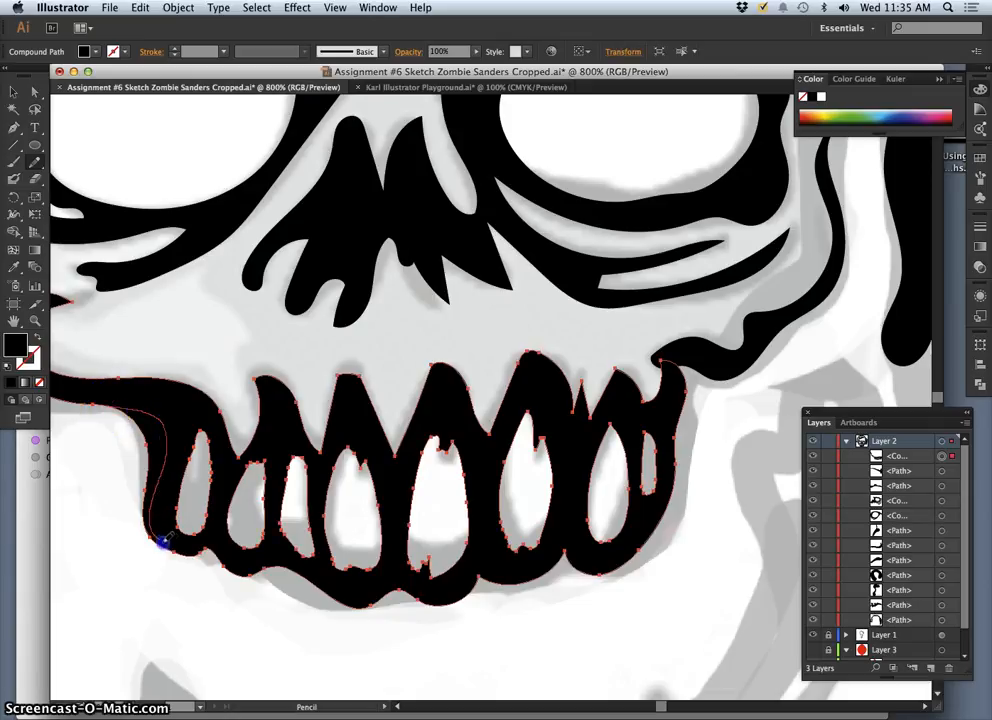
left_click_drag(197, 555, 200, 557)
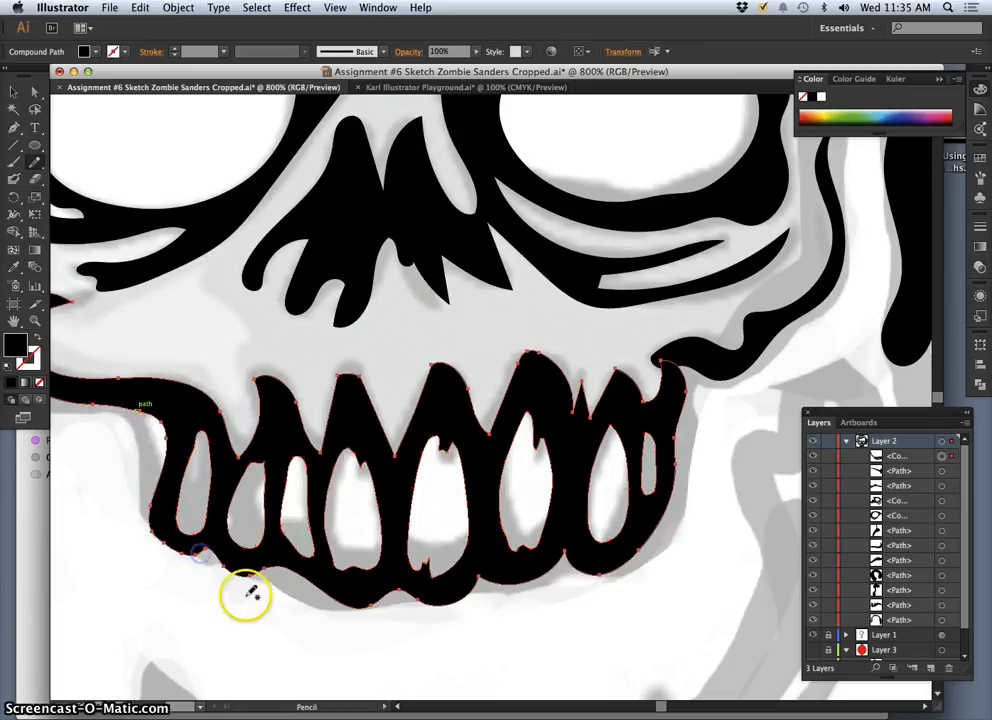
Reselect the upper-jaw compound path, add a small jagged notch to the top of the leftmost tooth opening, and deselect the artwork.
key("super+minus")
key("super+minus")
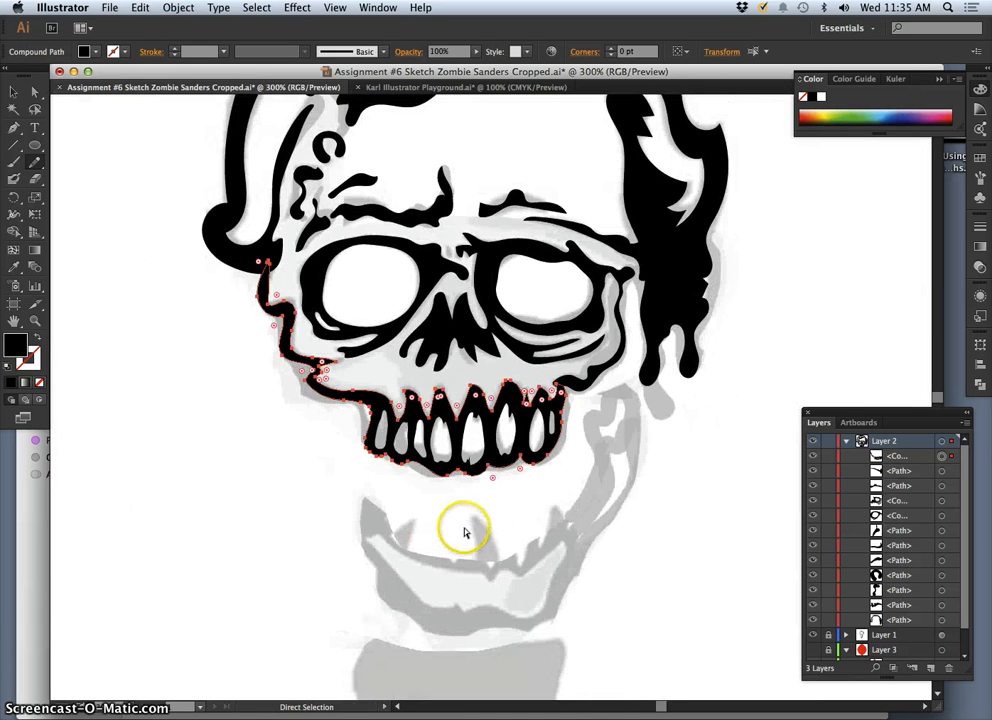
key("super+minus")
key("super+equal")
key("super+equal")
key("super+equal")
key("super+equal")
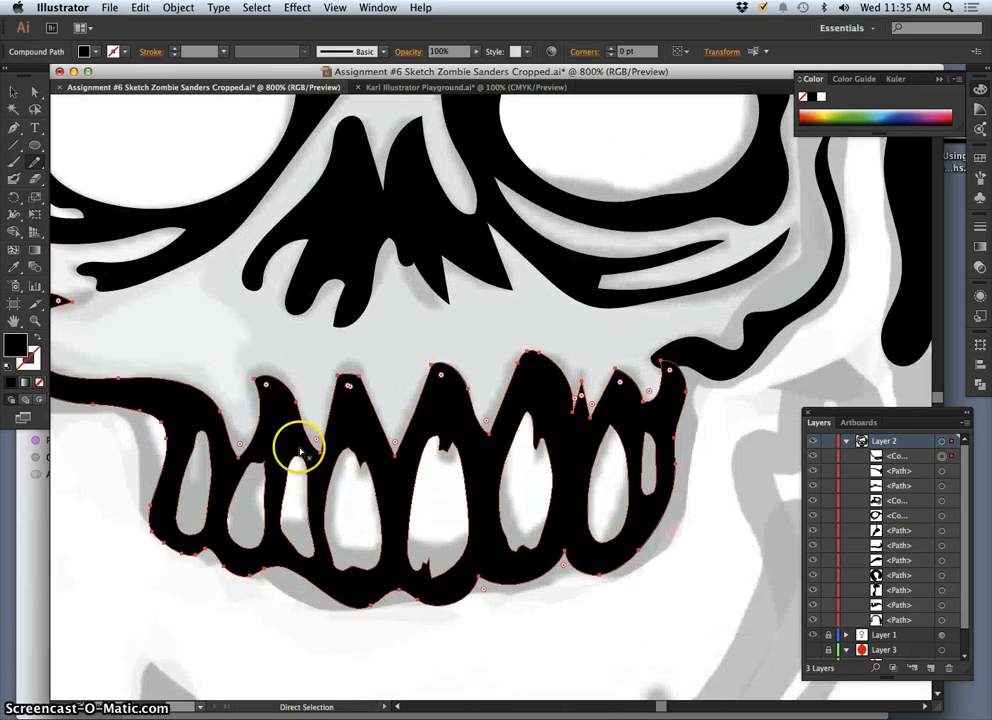
left_click(211, 431, "super")
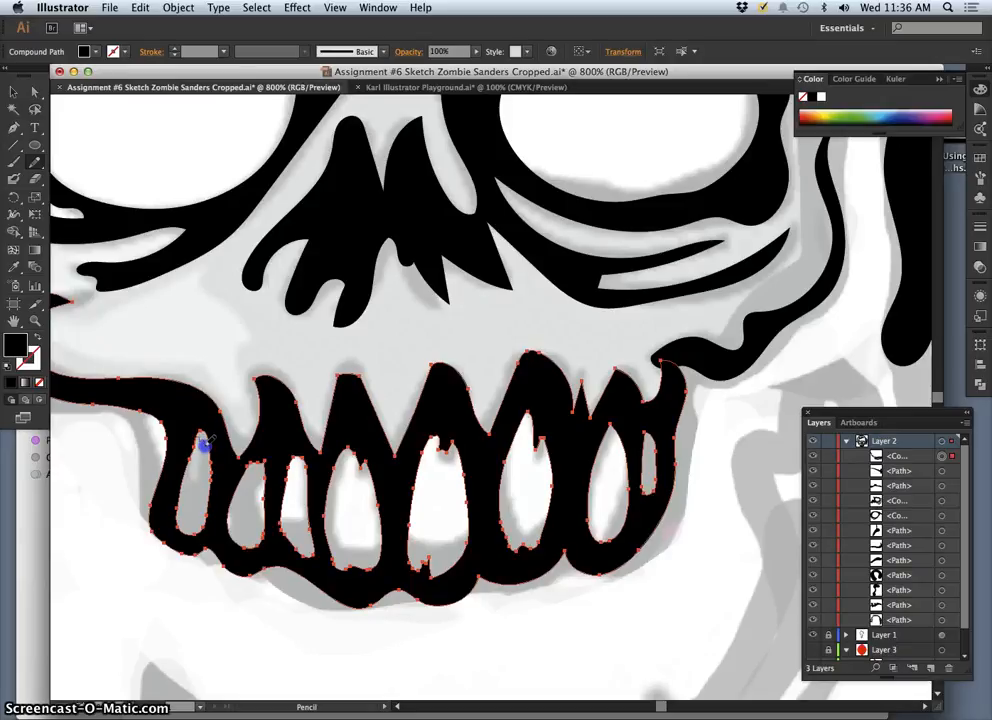
left_click_drag(211, 468, 211, 476)
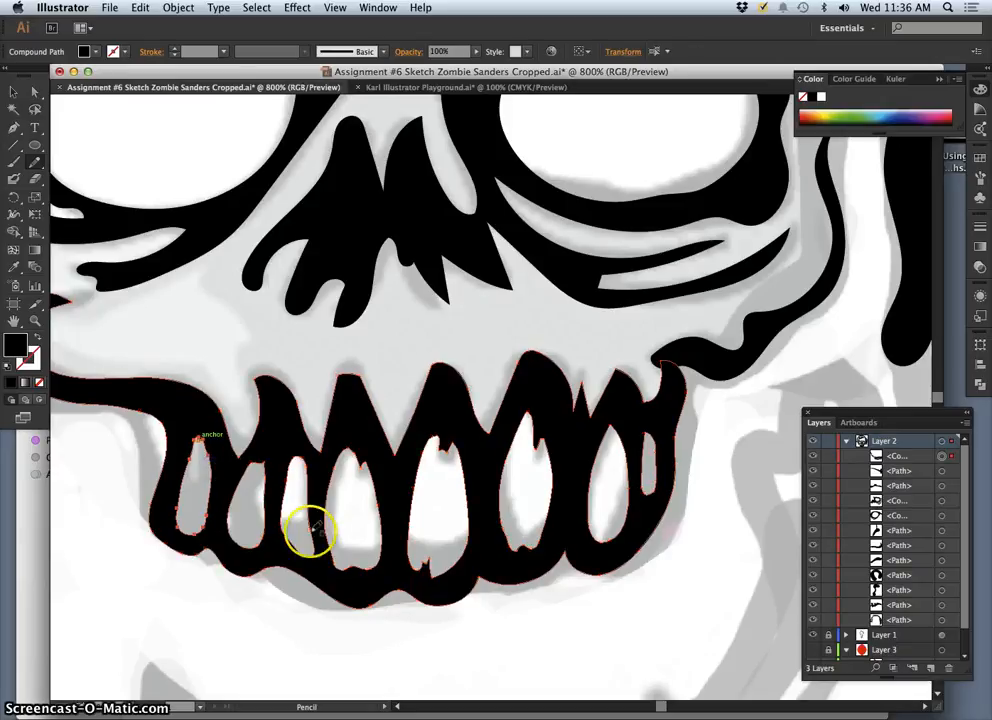
left_click(325, 641)
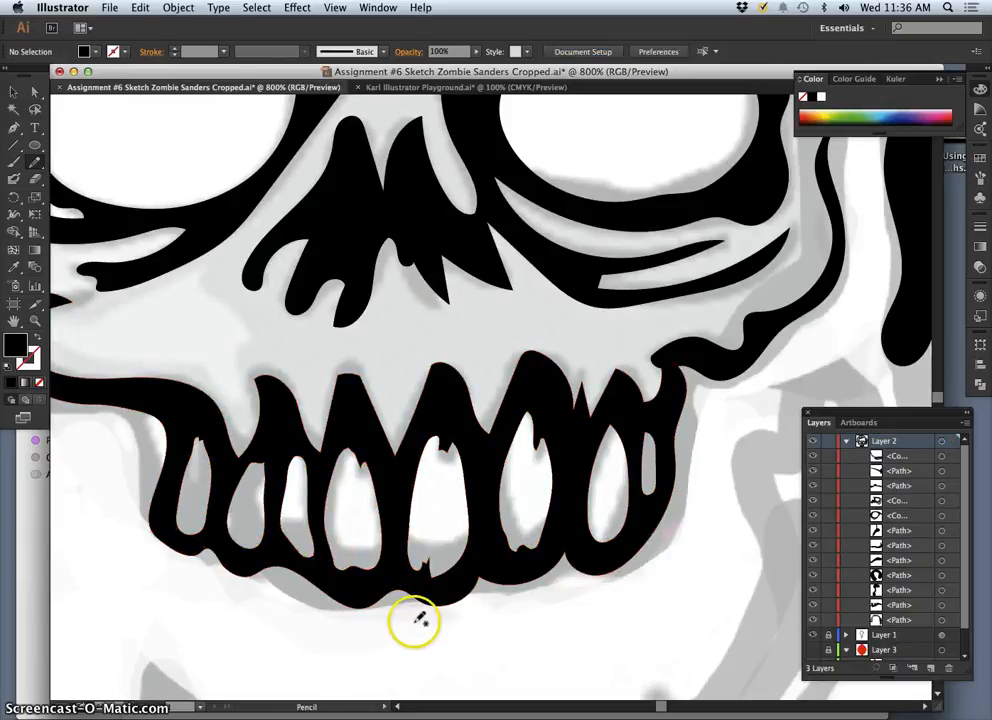
Redraw the second tooth opening from the right with a flatter, slanted top and uneven sides, and deselect the jaw.
key("super+minus")
key("super+minus")
key("super+minus")
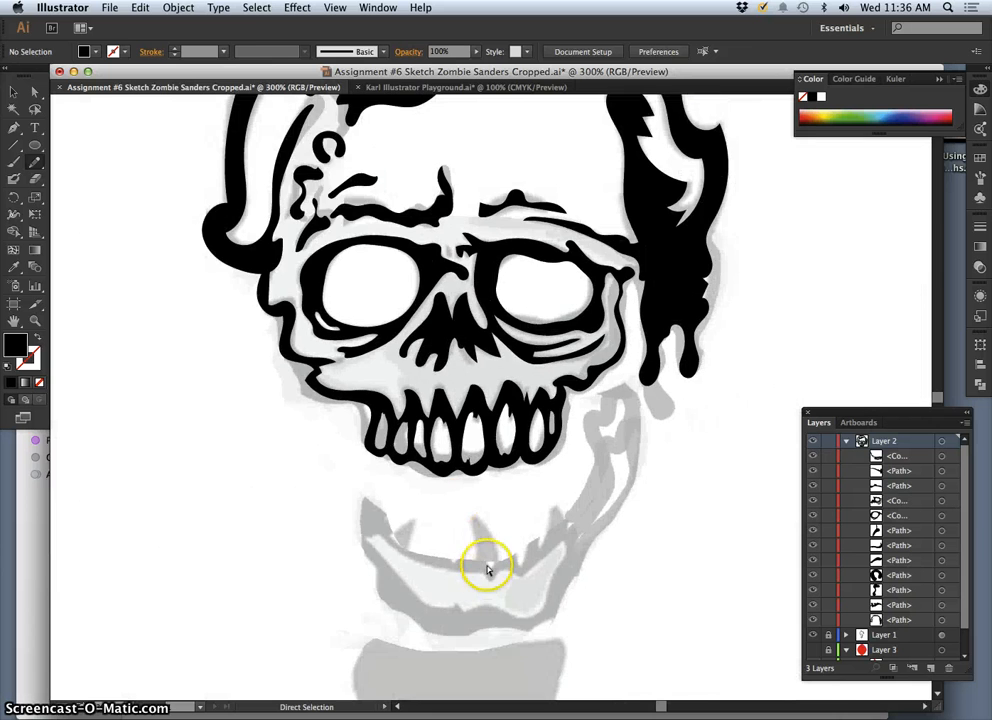
key("super+minus")
key("super+plus")
key("super+plus")
key("super+plus")
key("super+plus")
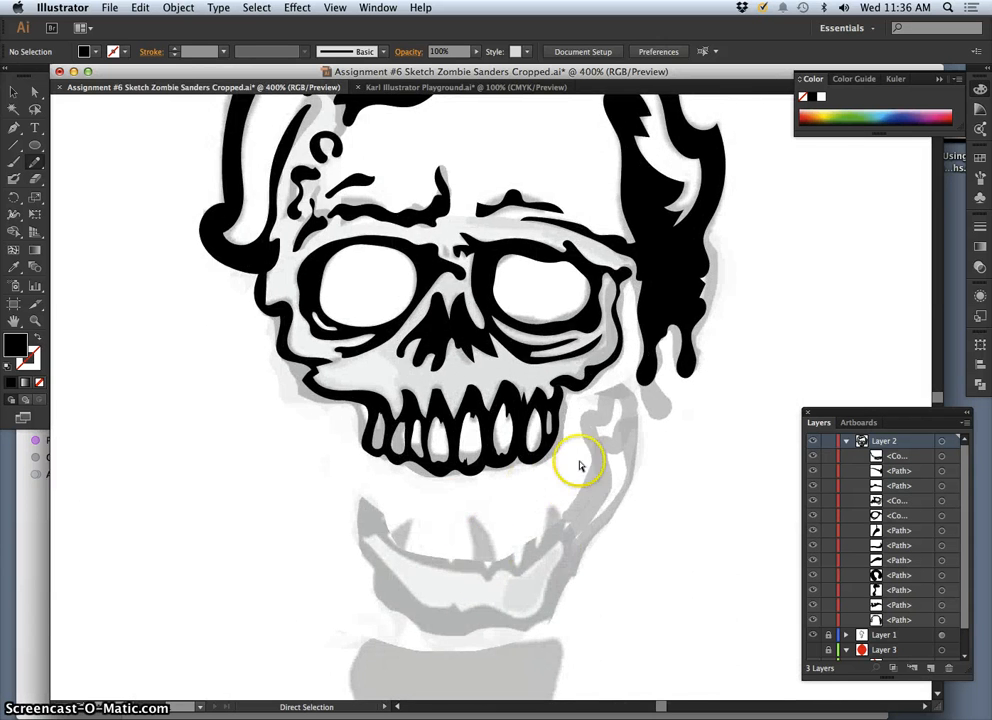
left_click(622, 414, "super")
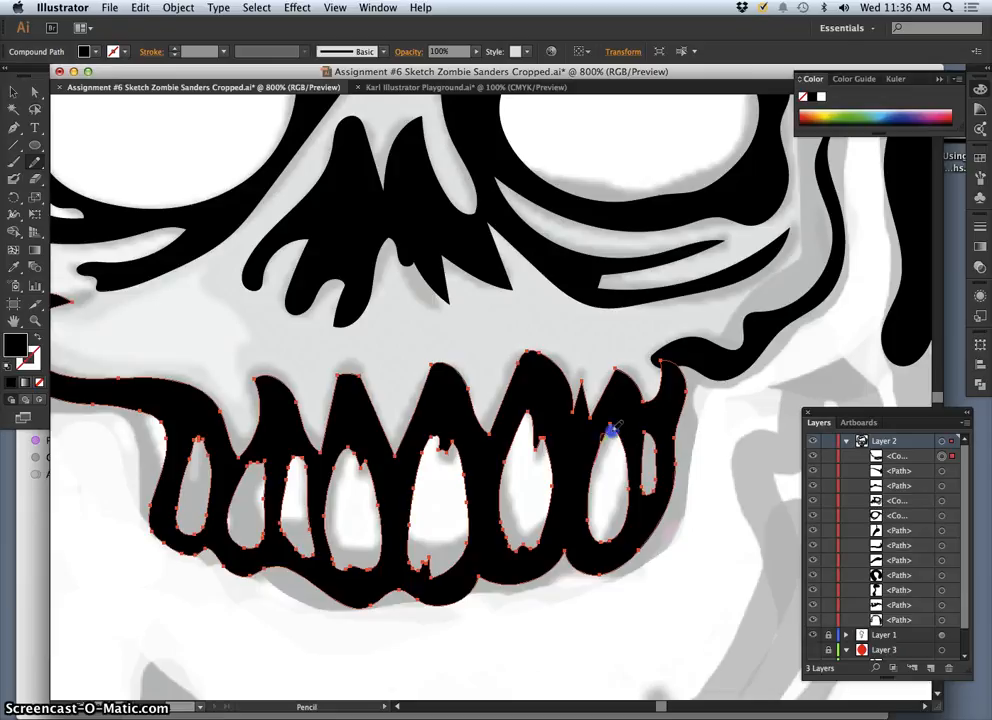
left_click_drag(622, 494, 620, 522)
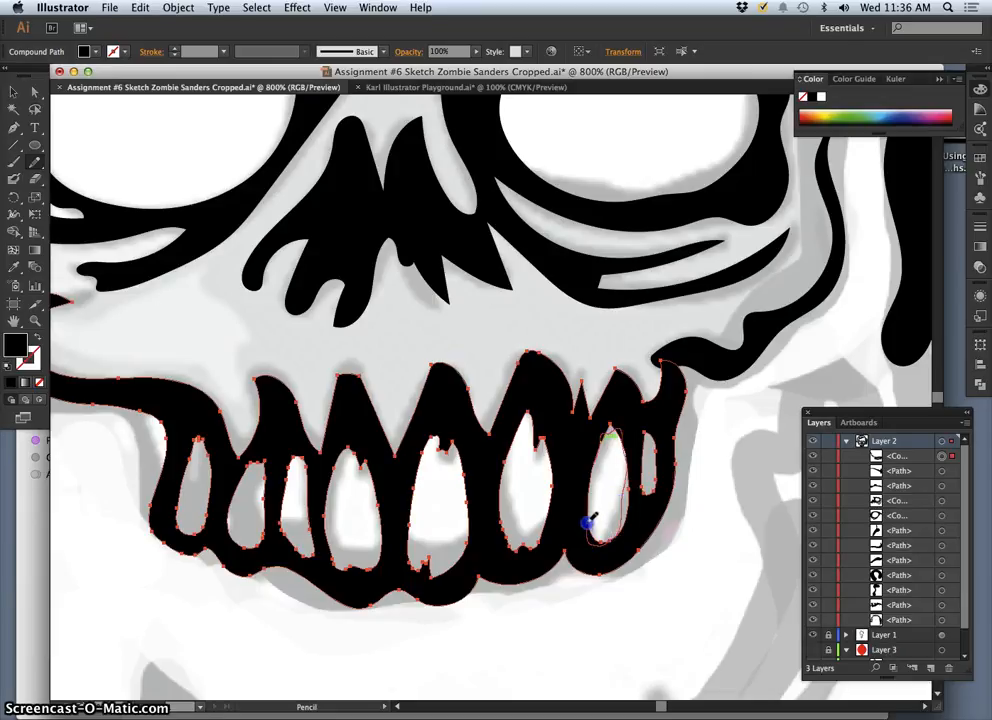
left_click_drag(588, 512, 588, 509)
mouse_move(587, 531)
left_mouse_down()
mouse_move(591, 543)
mouse_move(617, 532)
left_mouse_up()
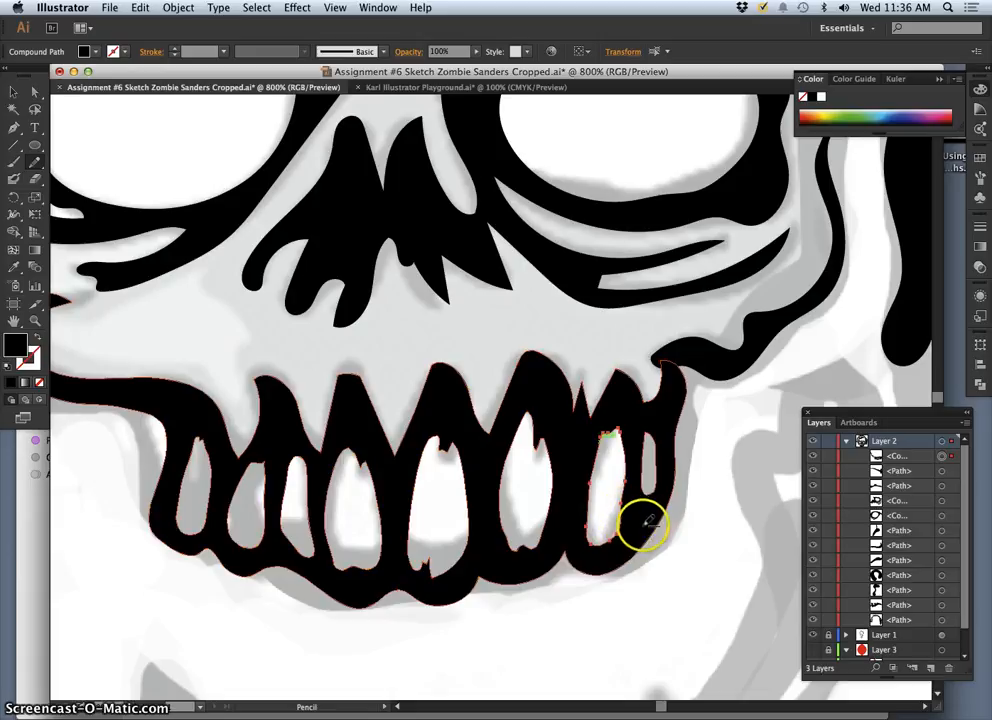
left_click(639, 527, "super")
left_click(633, 615, "super")
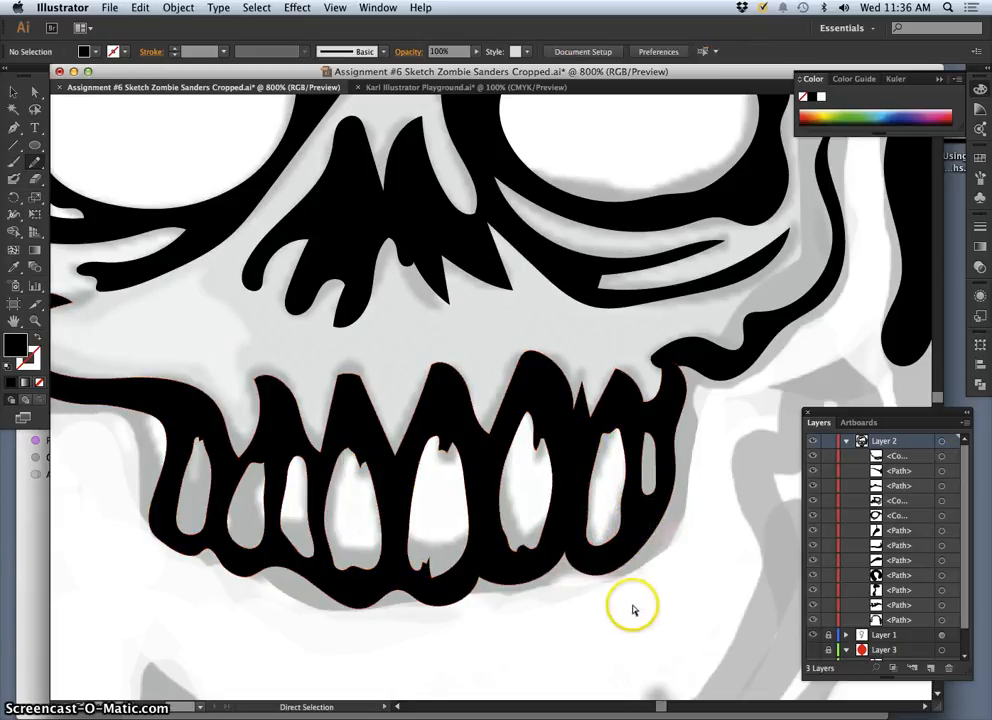
key("super+minus")
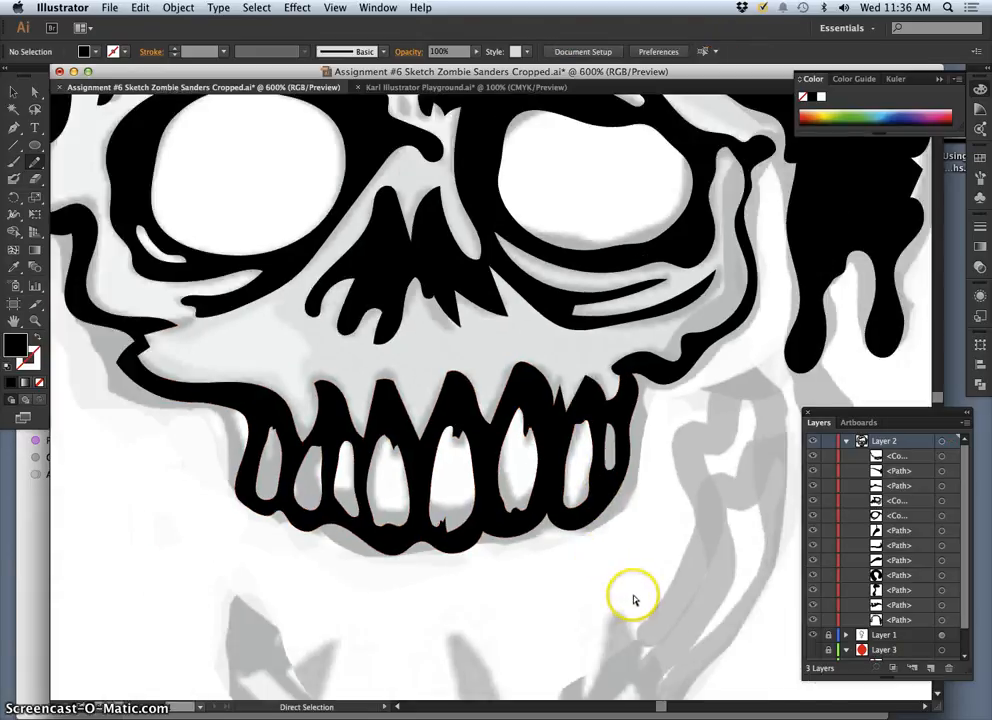
Select the upper-jaw compound path and add a small jagged notch to the bottom of the second tooth opening from the right.
key("super+plus")
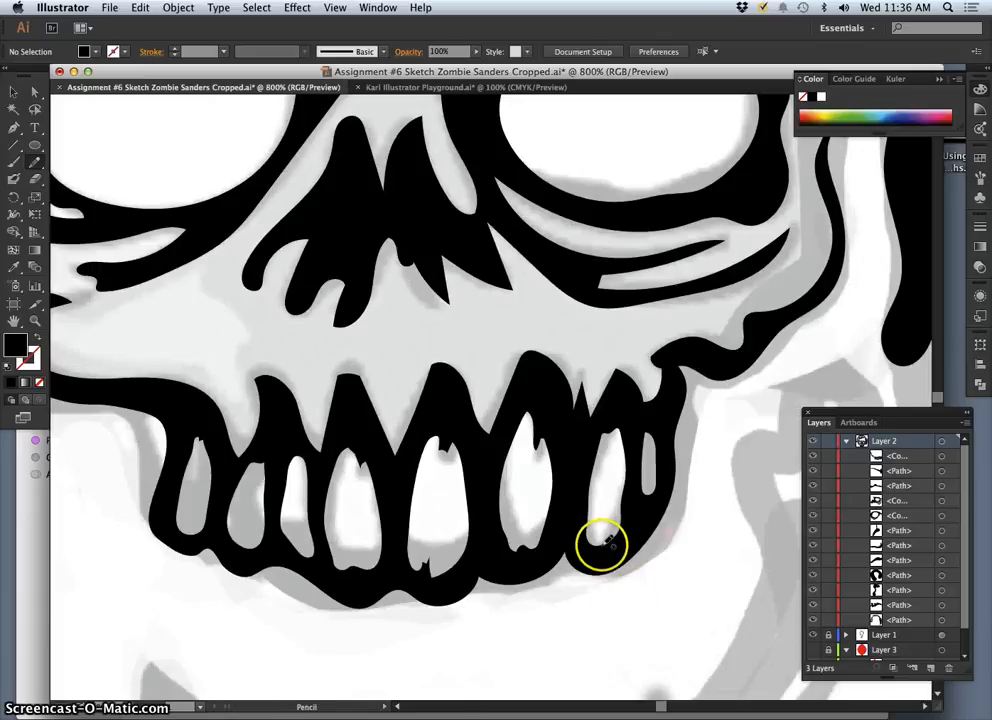
left_click(603, 540, "super")
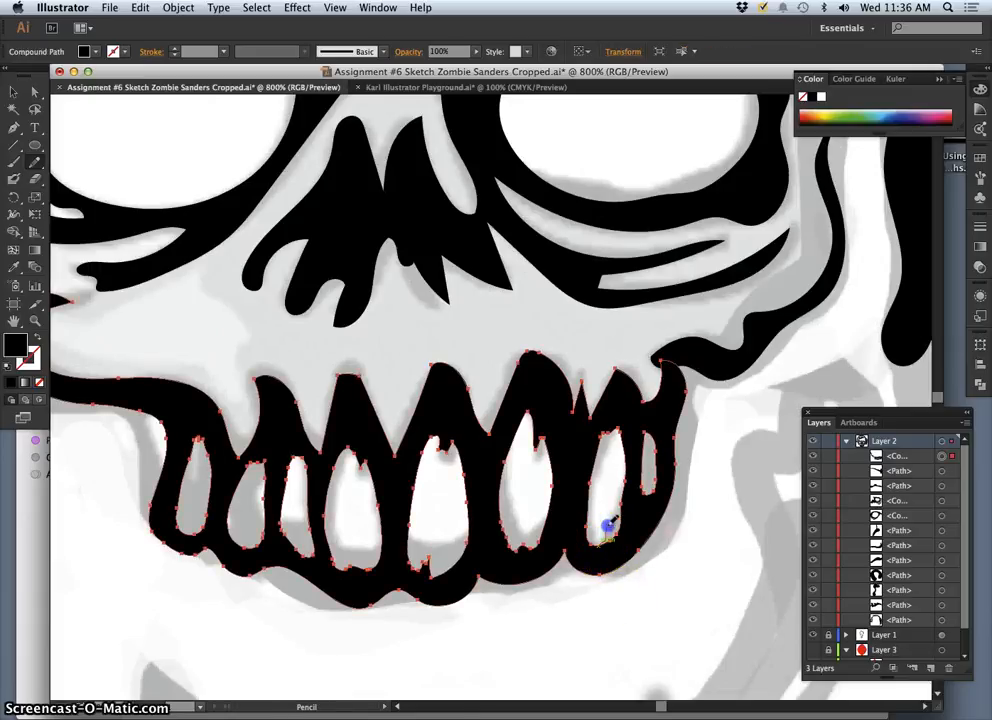
left_click_drag(615, 535, 619, 528)
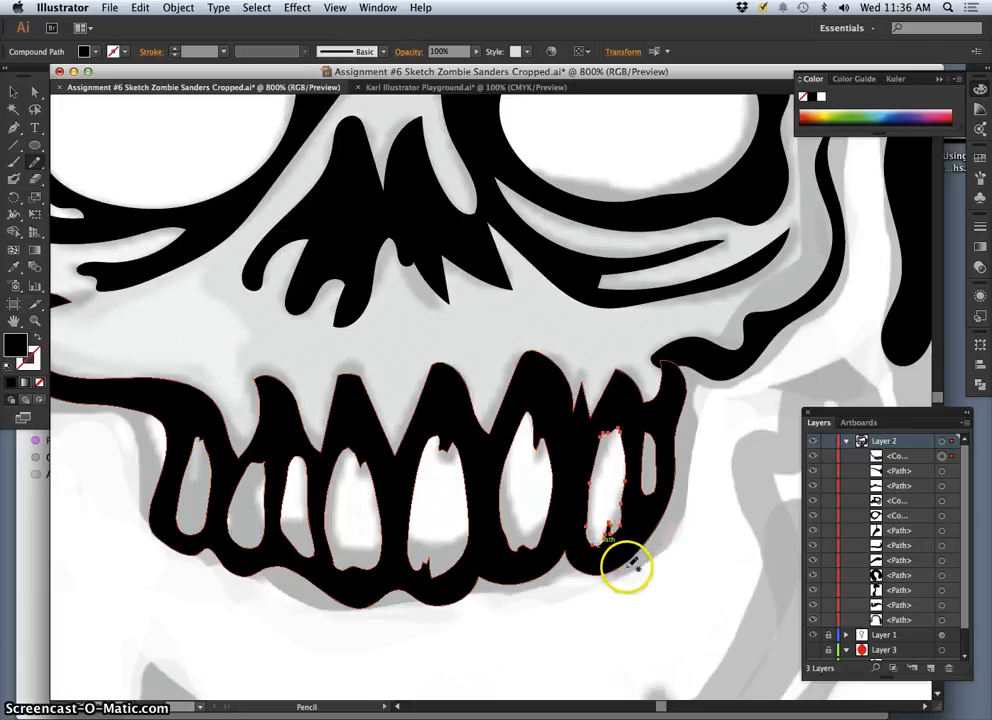
Redraw the bottoms of the two leftmost tooth openings, giving the second one a small bump and flattening the first, and deselect the jaw.
left_click_drag(244, 561, 228, 525)
left_click(238, 565, "super")
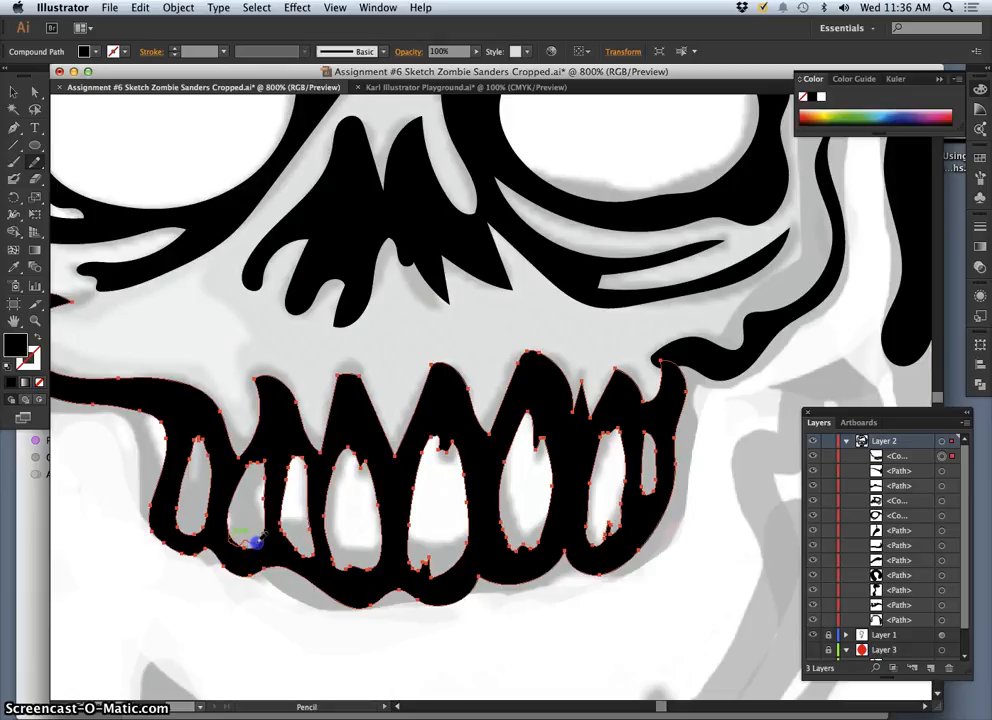
left_click_drag(262, 535, 263, 591)
left_click(265, 601, "super")
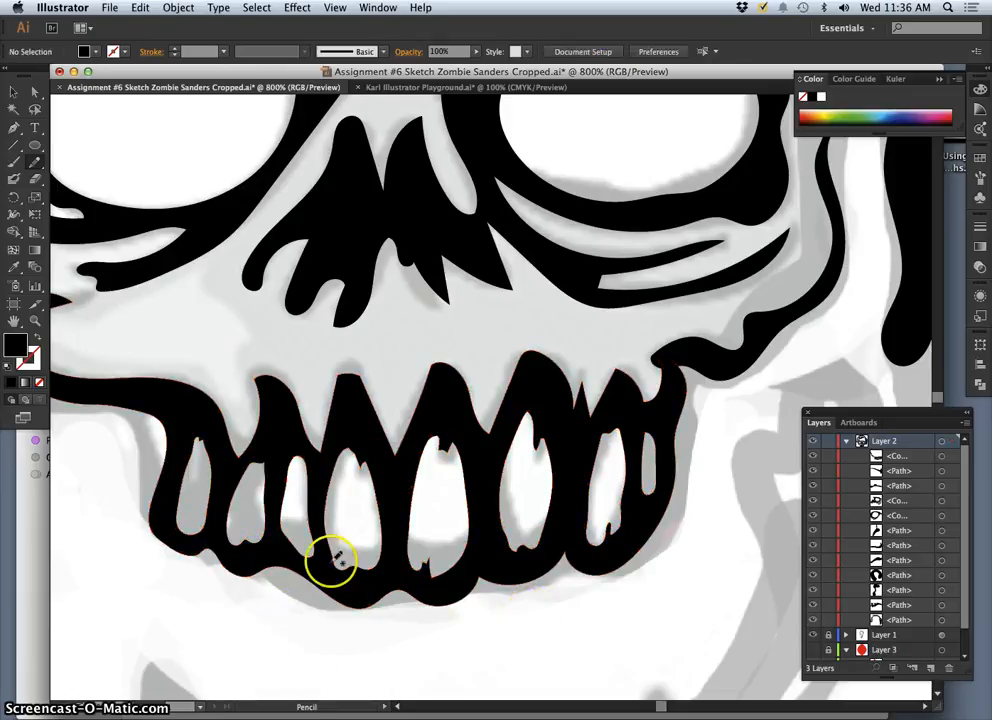
left_click(188, 540, "super")
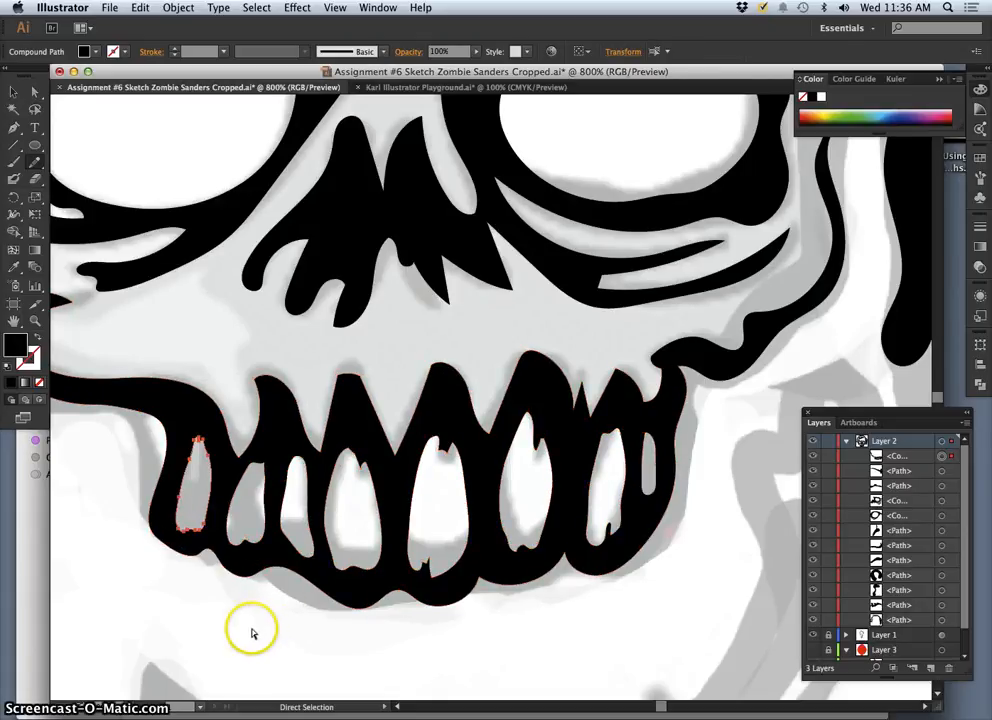
left_click(398, 598, "super")
Collapse and lock Layer 2, and create a new layer above it for the bow tie.
key("super+minus")
key("super+minus")
key("super+minus")
key("super+minus")
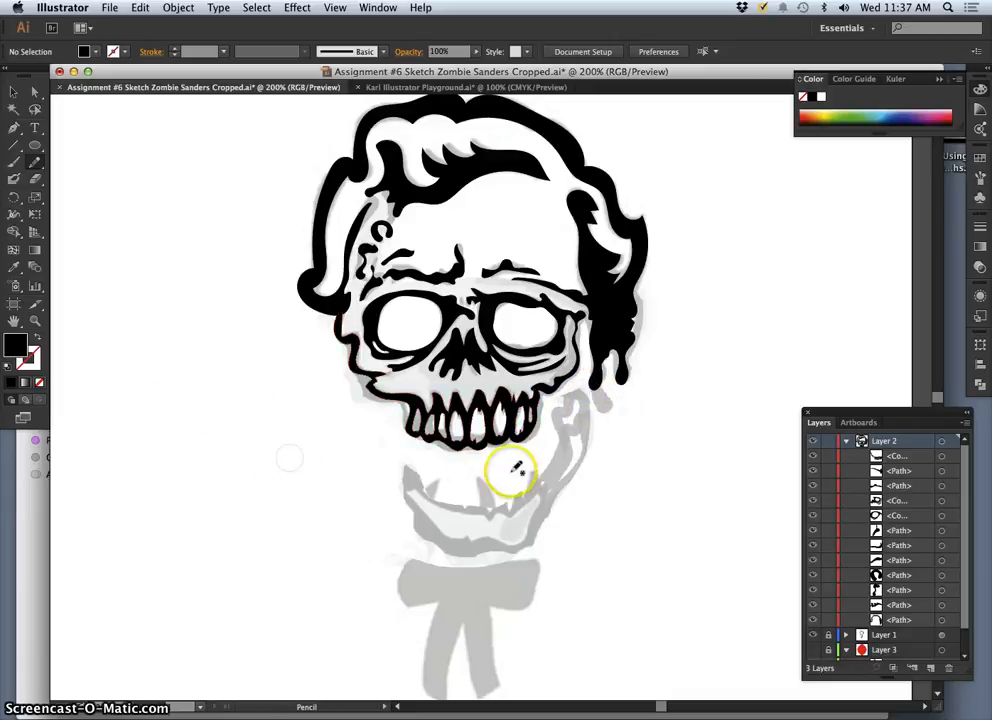
mouse_move(483, 468)
left_mouse_down()
mouse_move(457, 470)
mouse_move(394, 445)
left_mouse_up()
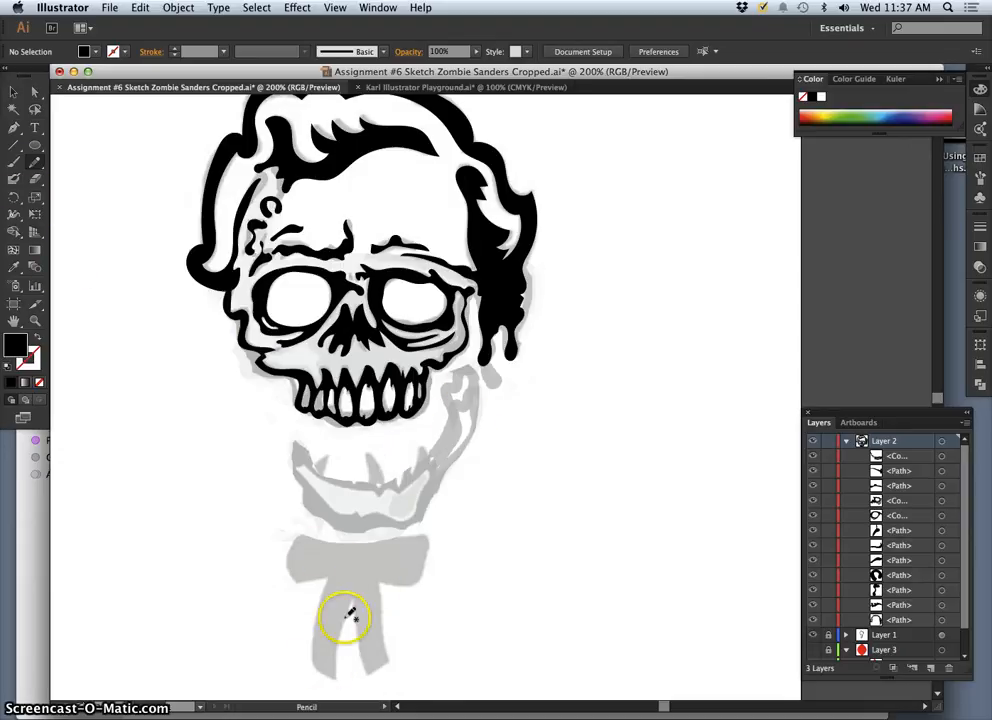
left_click(846, 441)
left_click(930, 667)
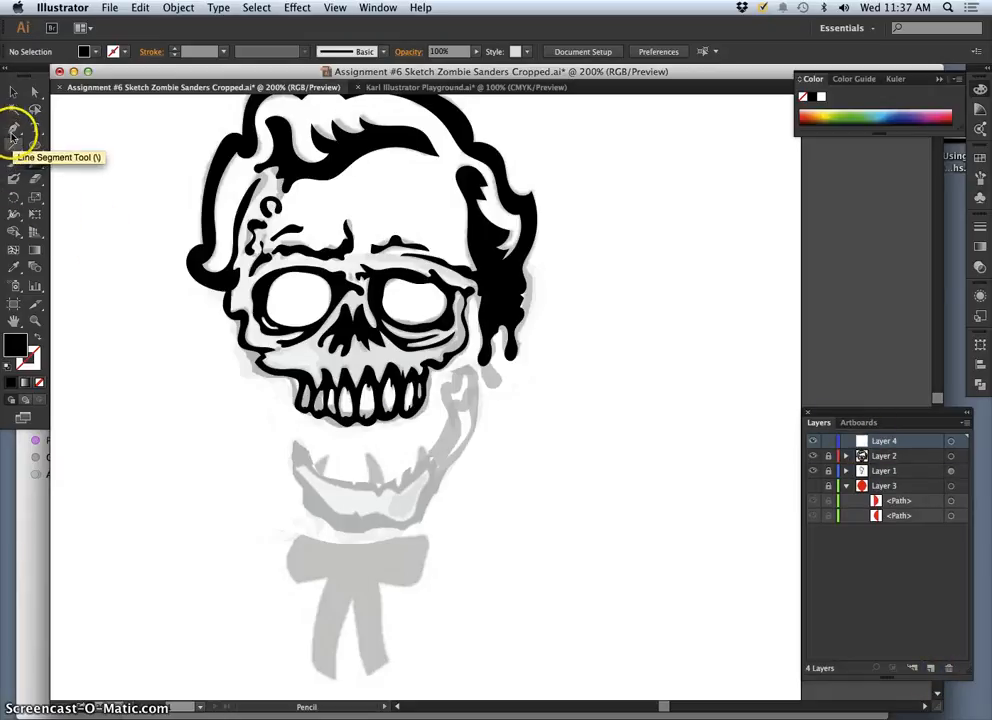
Trace the bow tie's top edge with the Pen tool, curving from its upper-left corner to its upper-right corner.
left_click(13, 128)
left_click(313, 543)
key("super+equal")
key("super+equal")
key("super+equal")
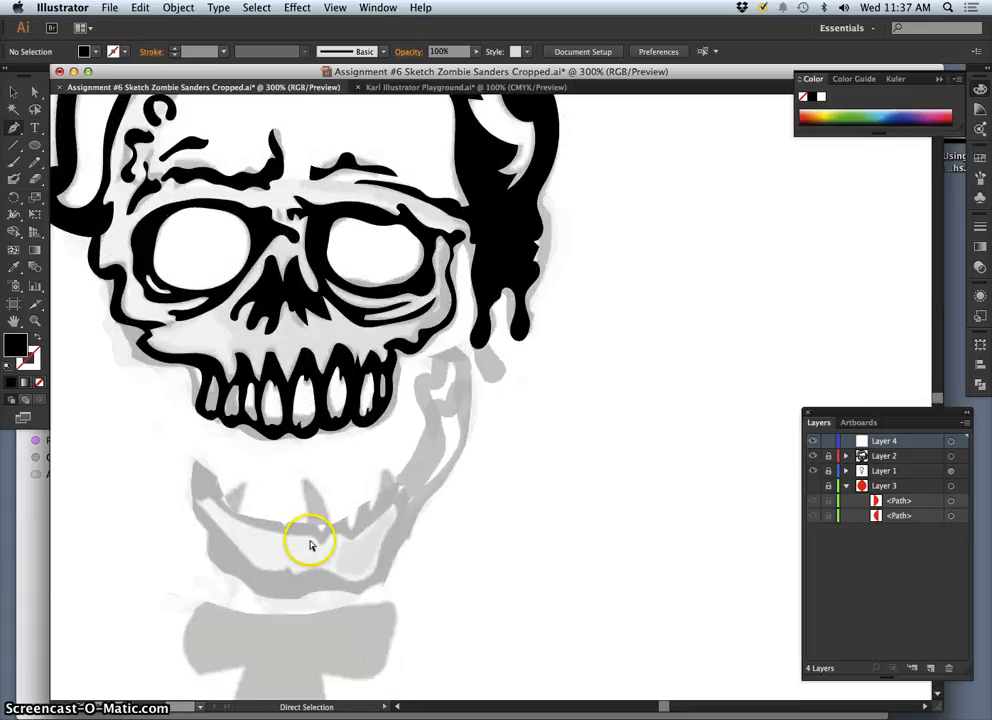
left_click_drag(305, 551, 572, 303)
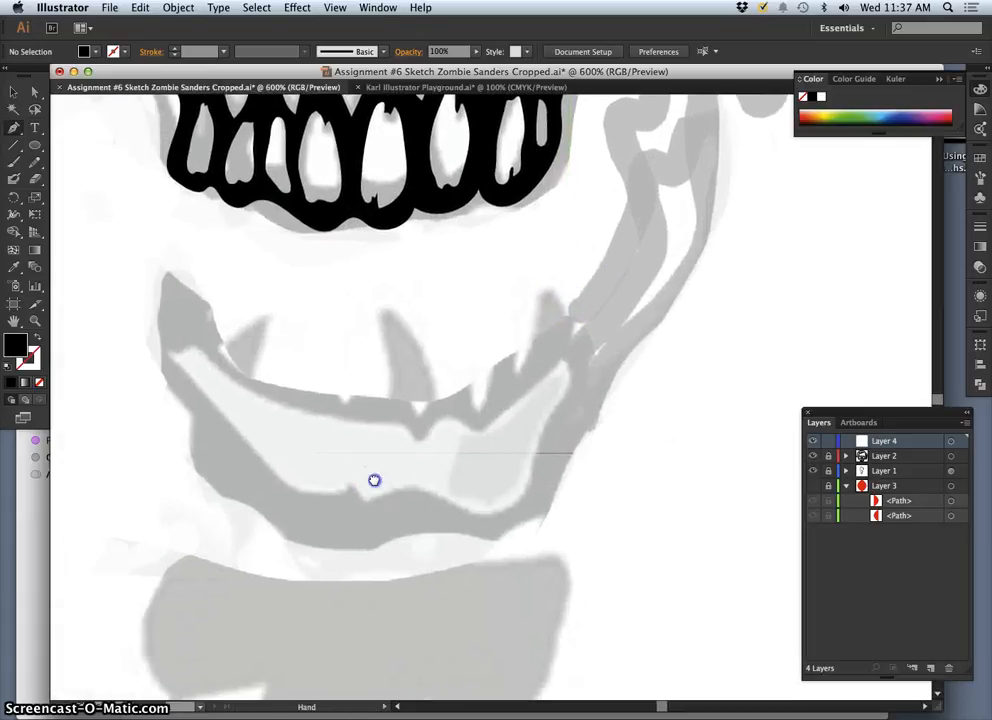
left_click_drag(374, 480, 472, 173)
left_click_drag(420, 304, 420, 279)
left_click(281, 222)
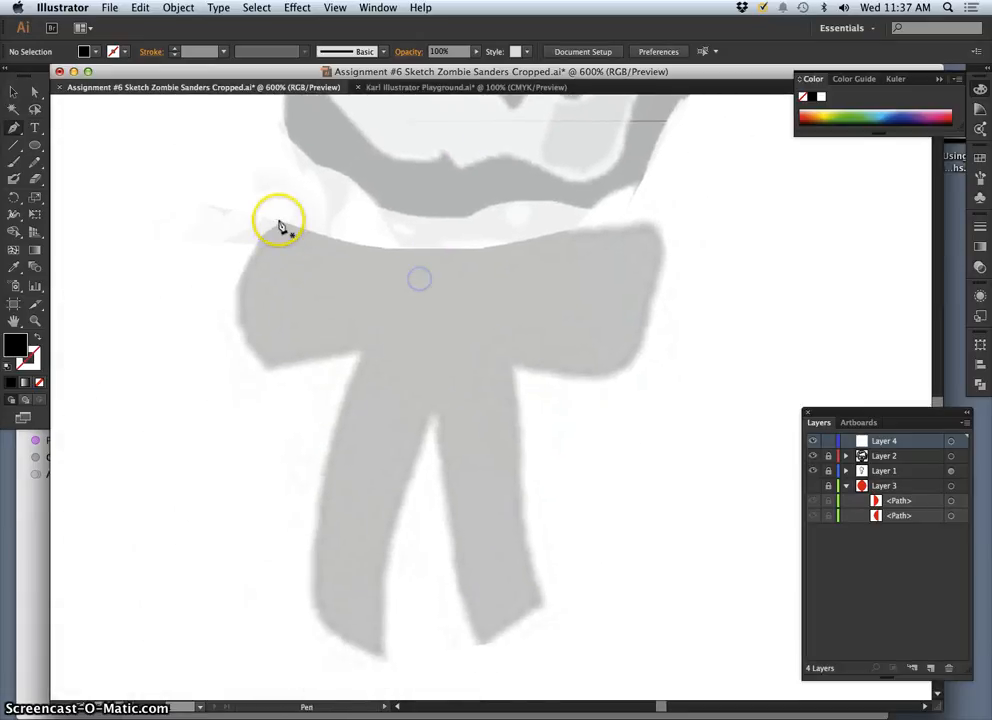
left_click(281, 223)
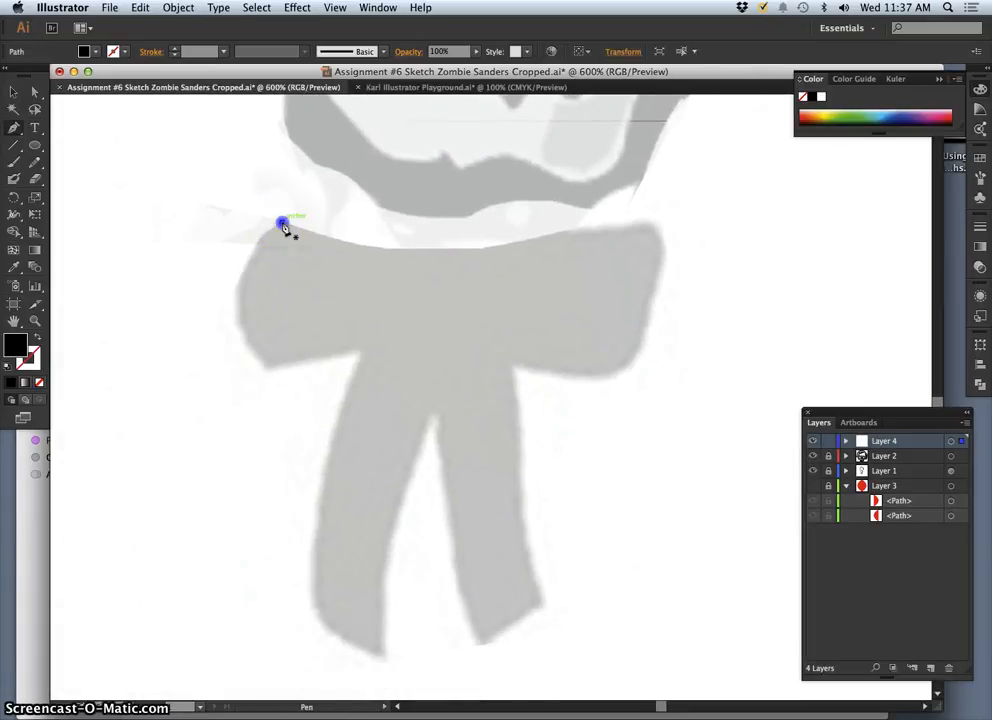
left_click_drag(559, 232, 716, 185)
left_click(651, 223)
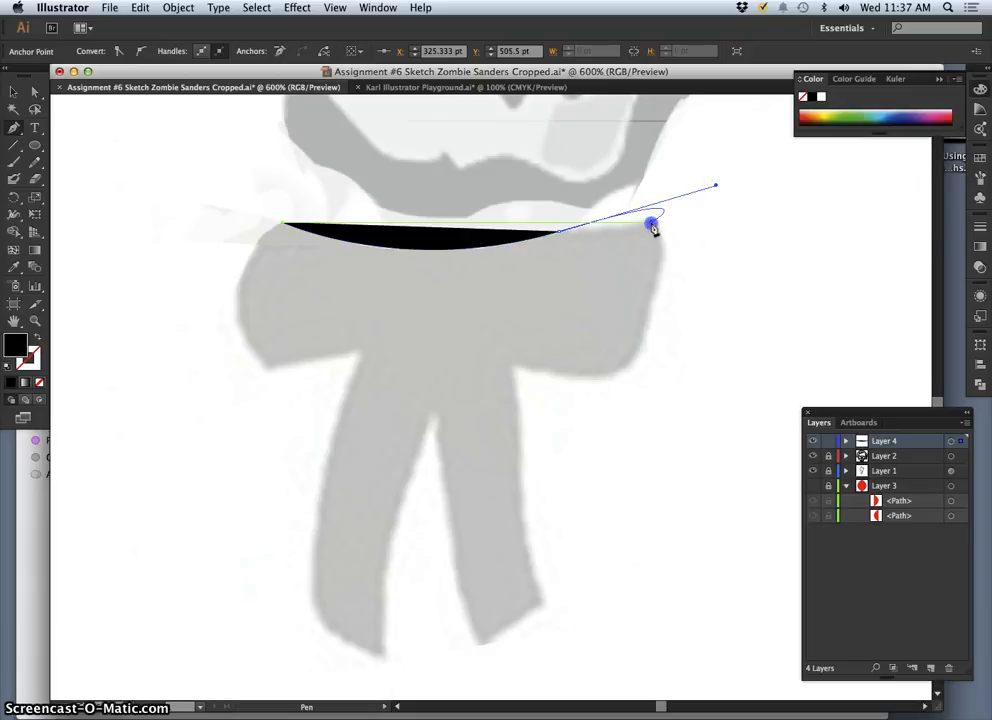
Continue the path around the right loop's outer side and along its underside to where the right ribbon tail begins.
left_click_drag(651, 223, 622, 341)
key("super+z")
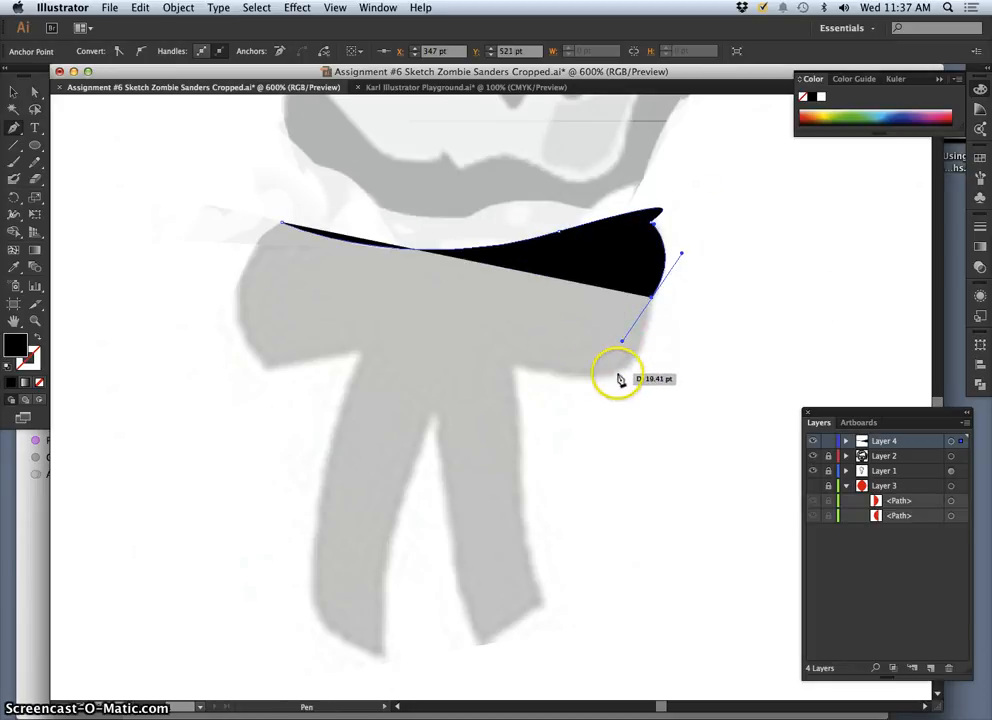
left_click(610, 377)
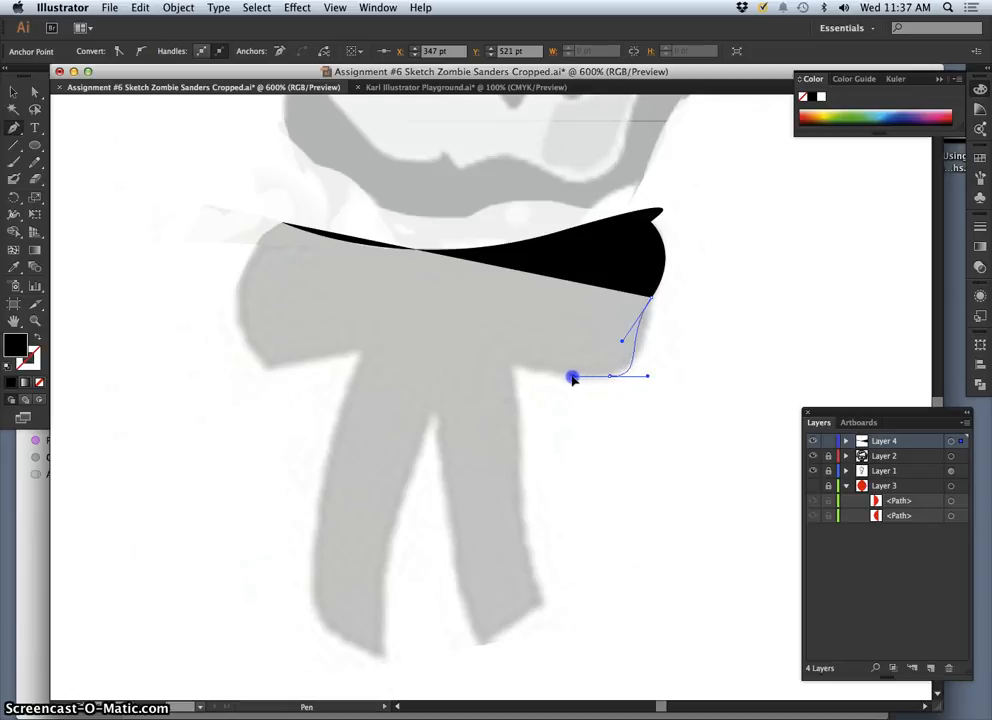
left_click_drag(537, 400, 536, 421)
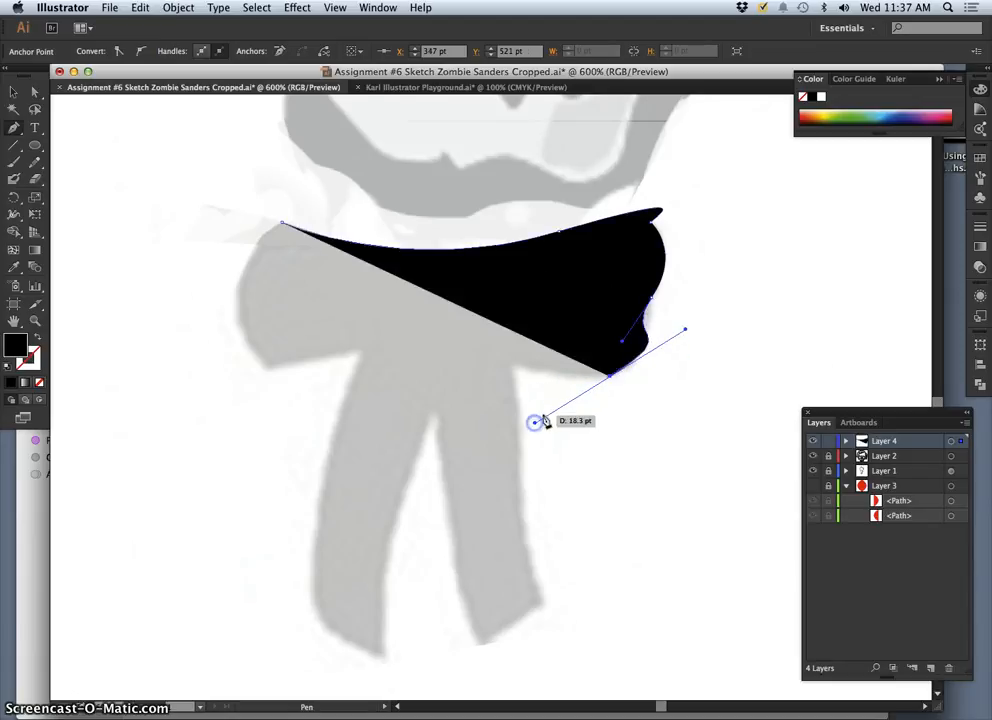
left_click(521, 375)
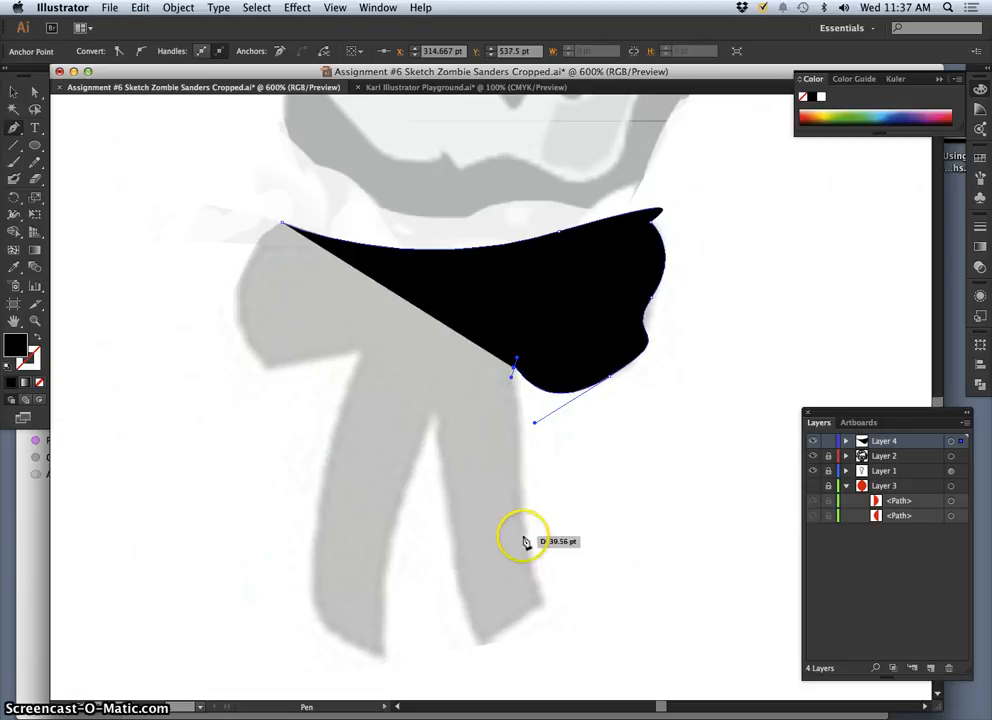
Trace the right ribbon tail down its outer side, across its slanted end and back up to the gap between the tails.
left_click_drag(522, 538, 508, 657)
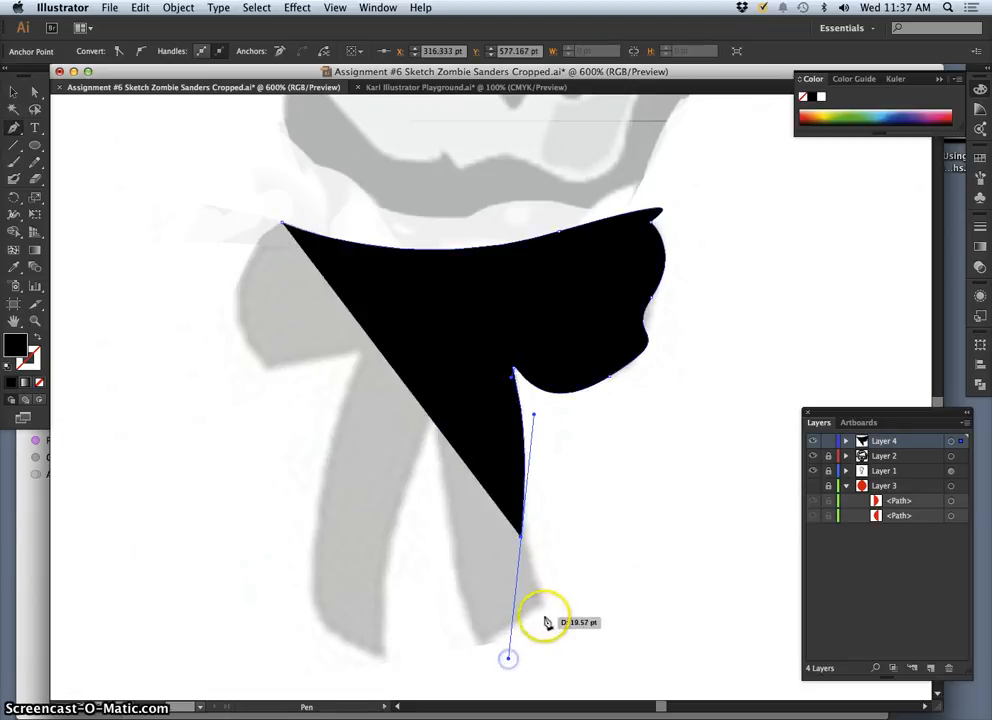
left_click_drag(509, 653, 413, 468)
left_click(476, 646)
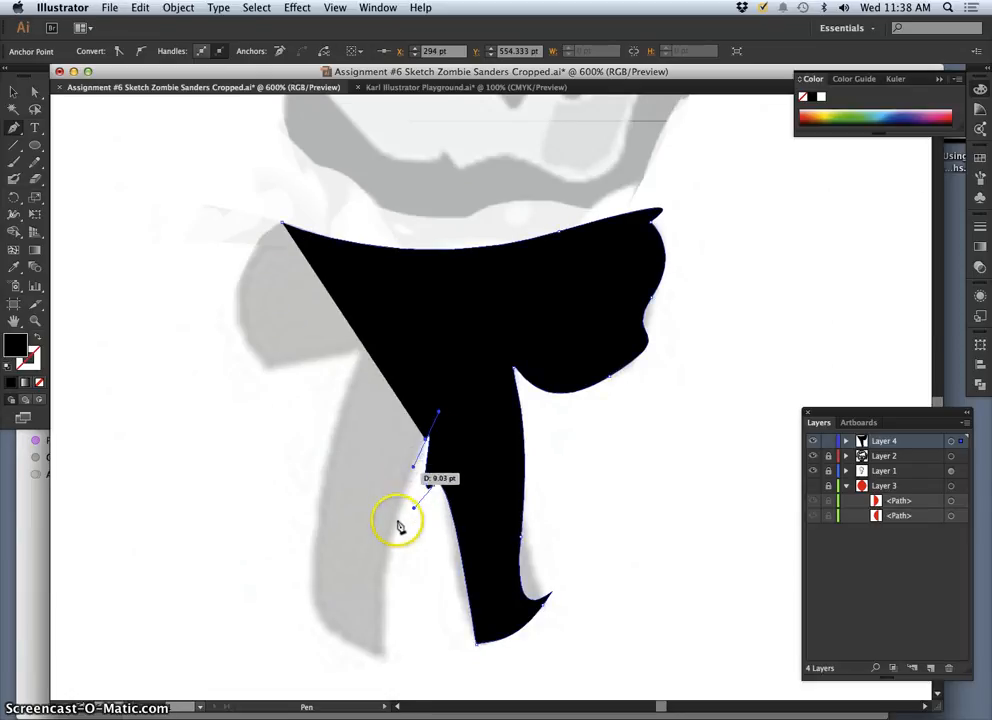
Trace the left ribbon tail down to its pointed tip, across its slanted end and up its outer side to the left loop.
left_click_drag(382, 650, 408, 684)
left_click(317, 614)
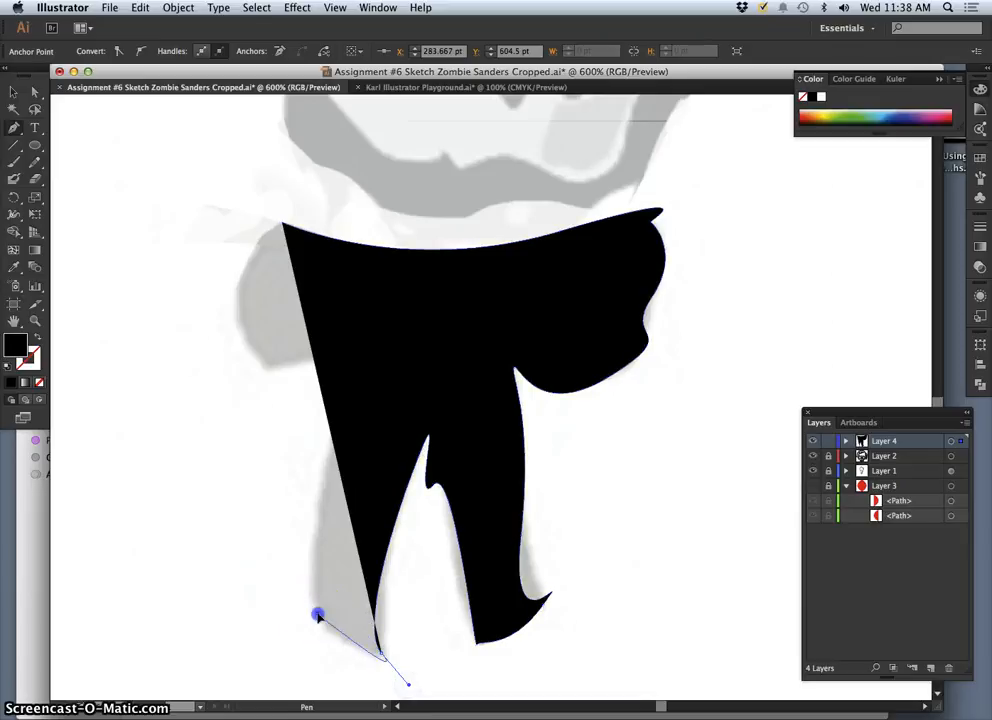
left_click_drag(312, 624, 389, 390)
left_click(369, 350)
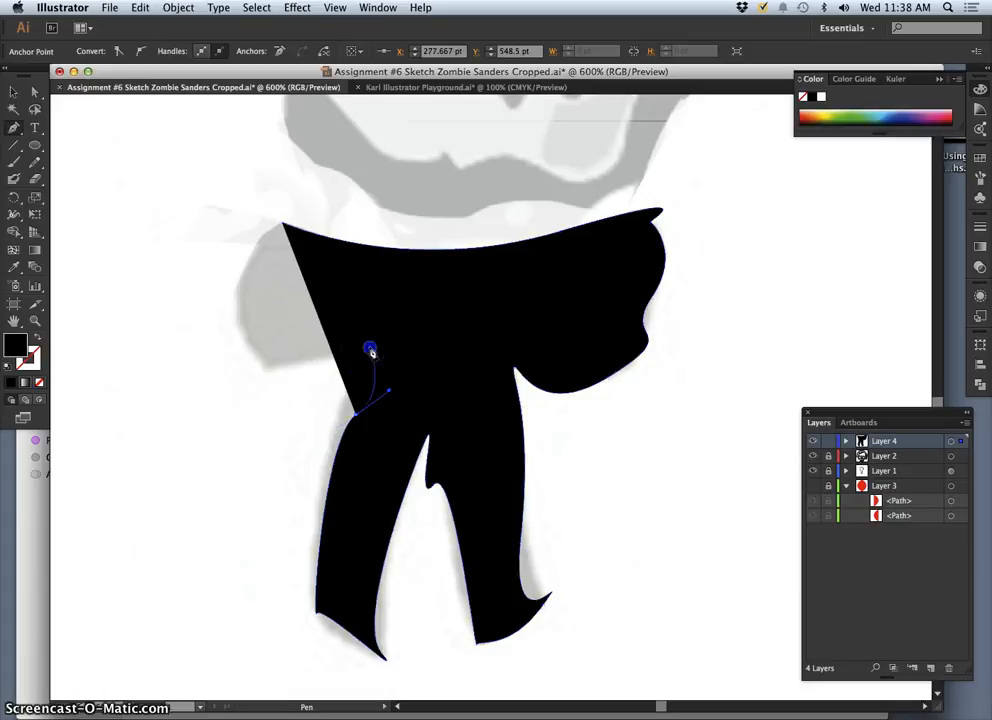
Trace the underside and curved outer side of the left loop, closing the bow tie path at its starting point.
left_click_drag(366, 349, 268, 372)
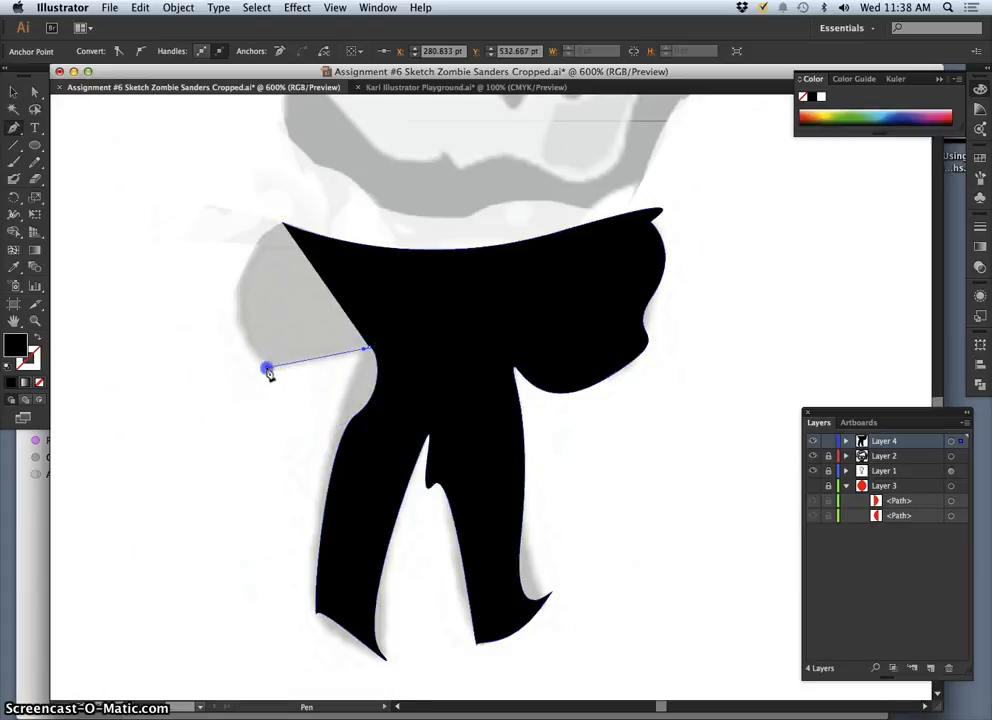
left_click(283, 222)
left_click_drag(285, 222, 371, 152)
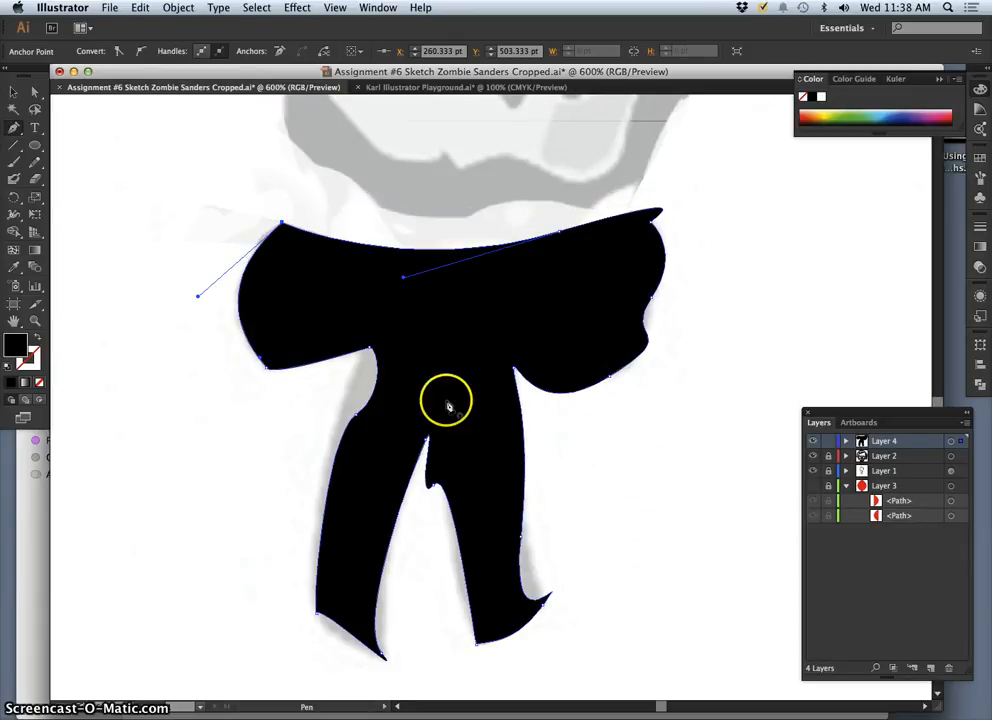
Lower the bow tie shape's opacity to 19% so the sketch shows through.
key("super+equal")
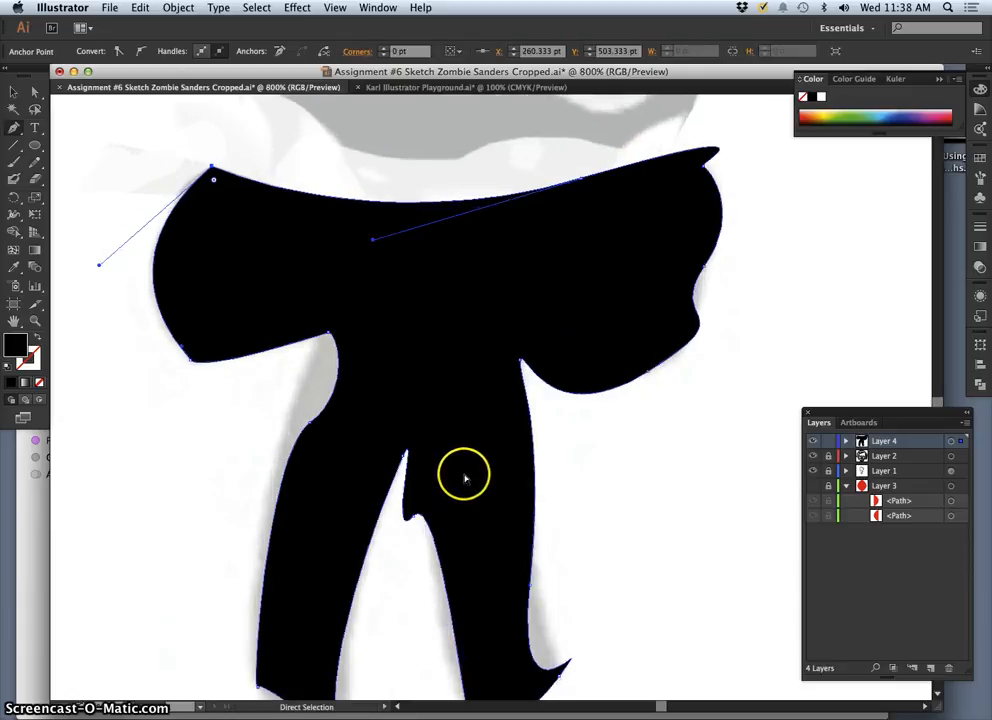
left_click_drag(494, 275, 440, 345)
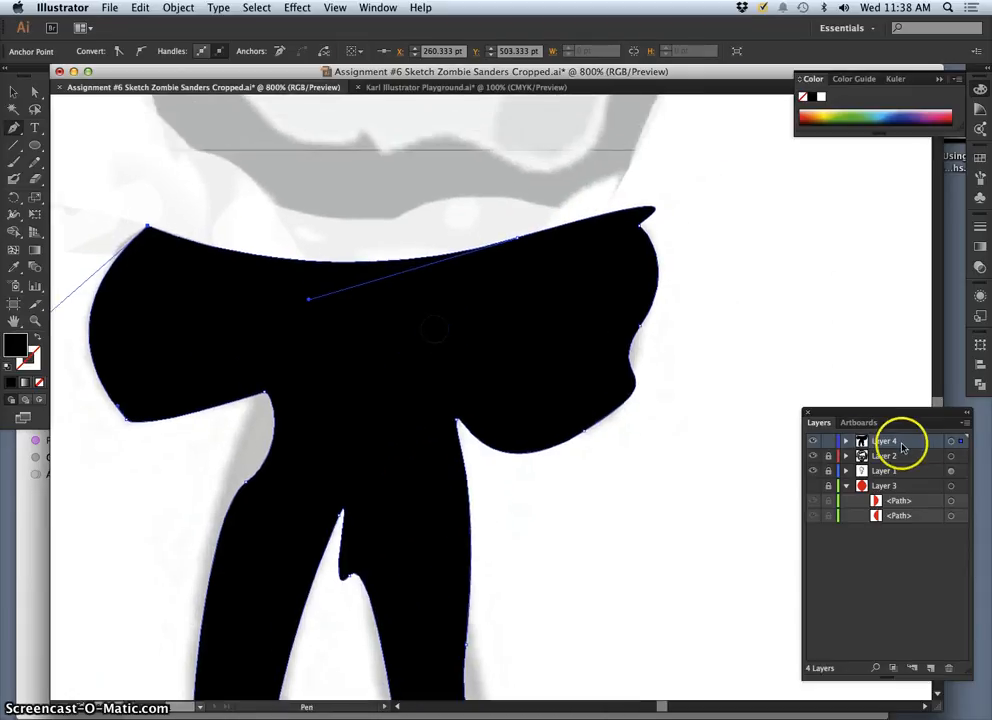
left_click(981, 246)
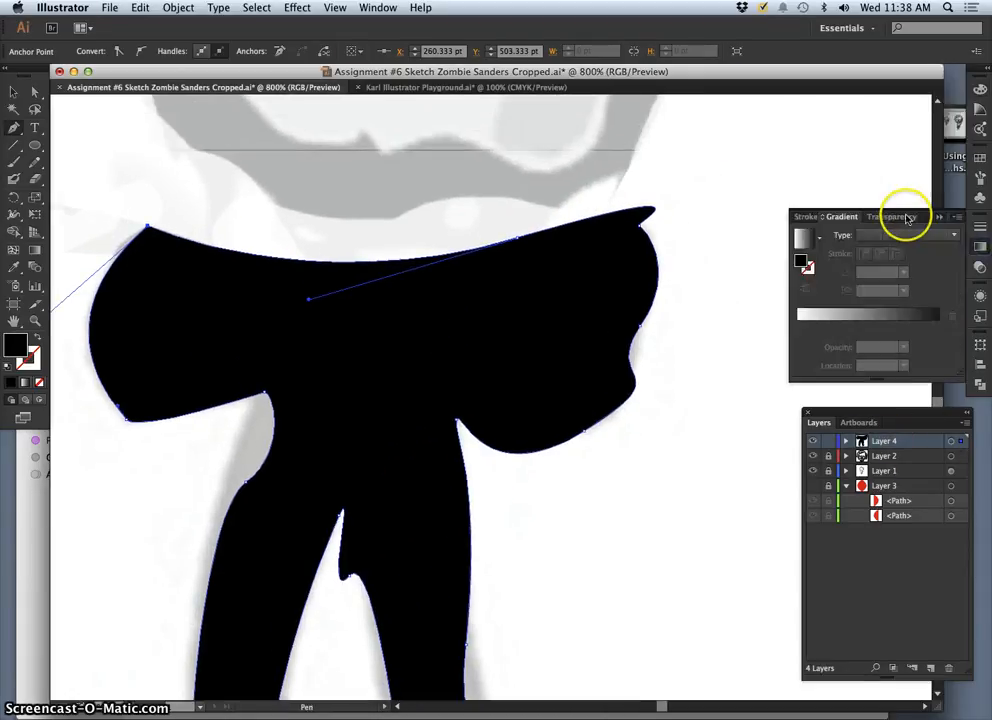
left_click(900, 216)
left_click(953, 236)
left_click(926, 247)
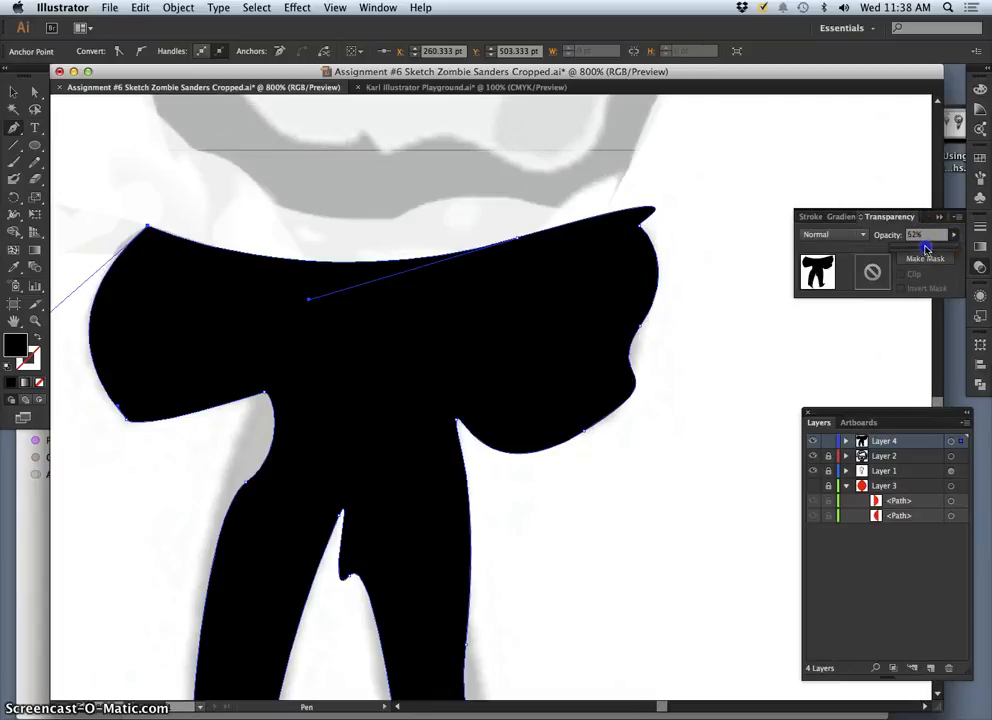
left_click(905, 248)
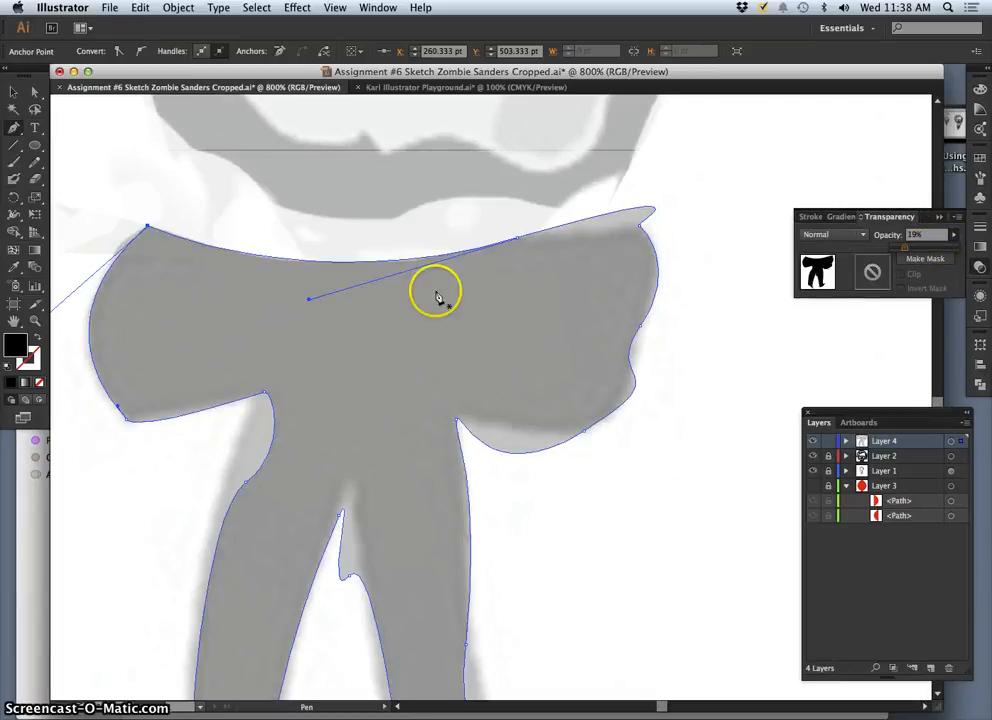
Activate the Anchor Point tool for refining the bow tie's curves.
left_click_drag(15, 128, 66, 182)
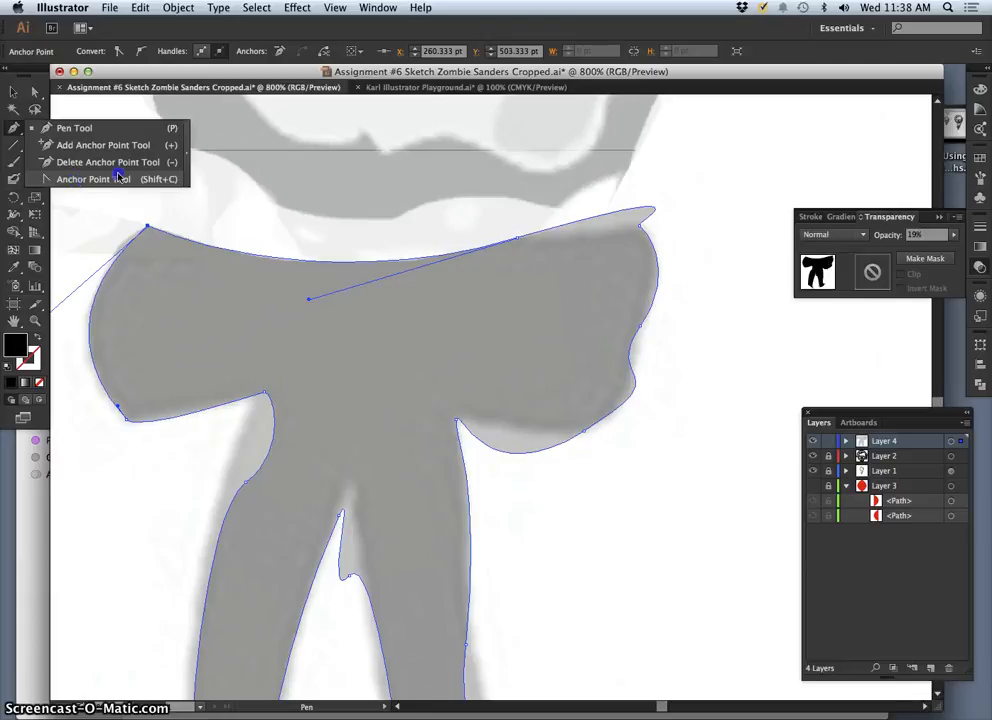
left_click_drag(152, 180, 143, 148)
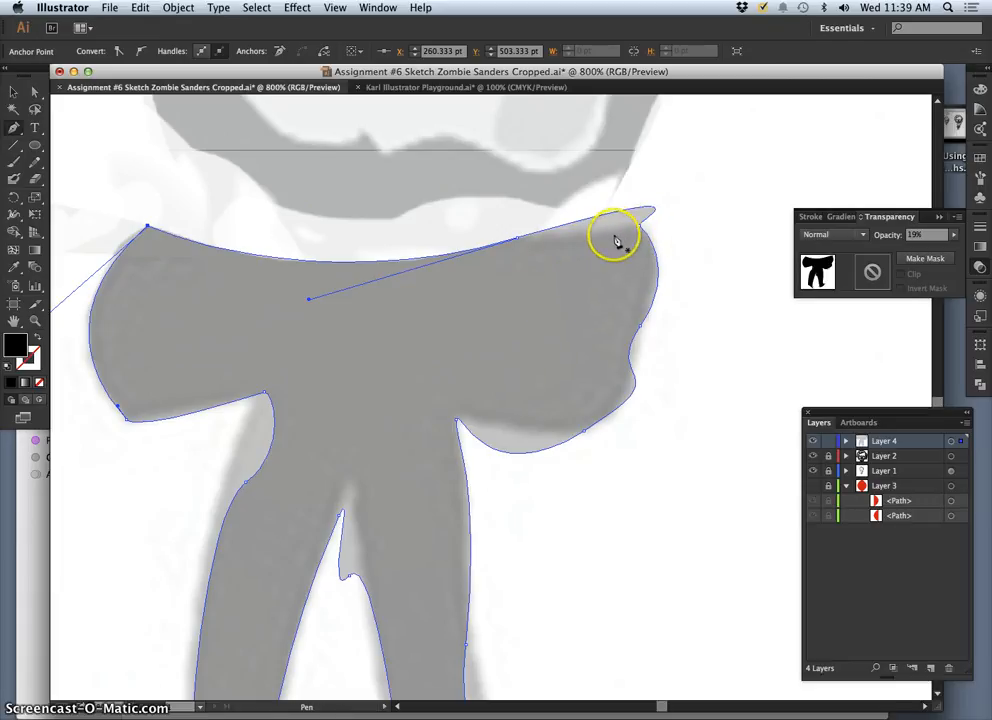
key("shift+c")
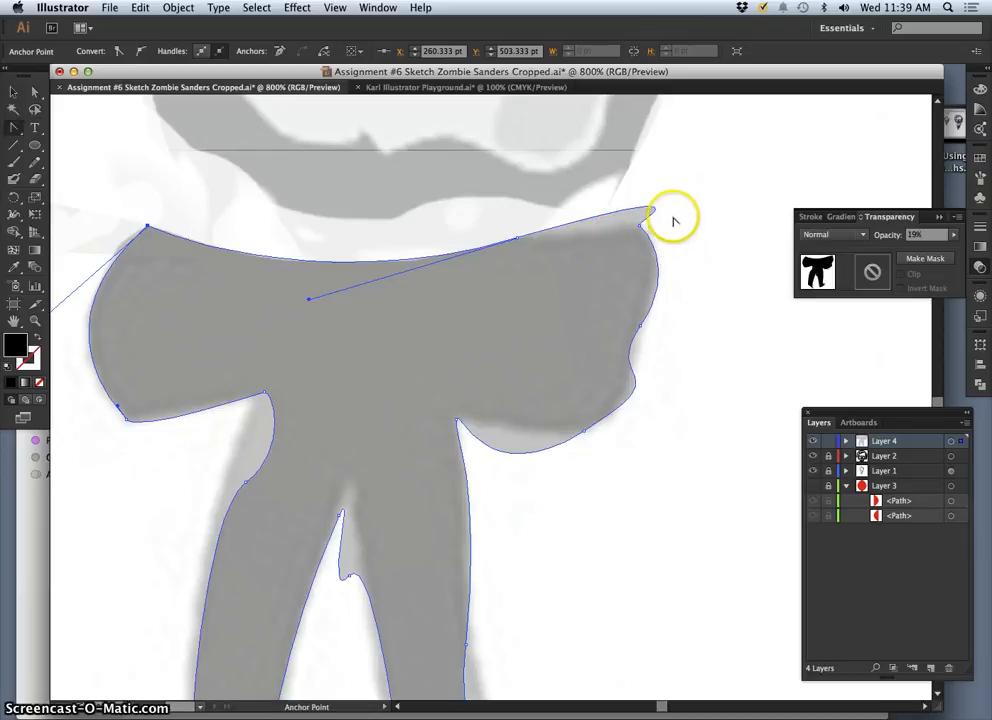